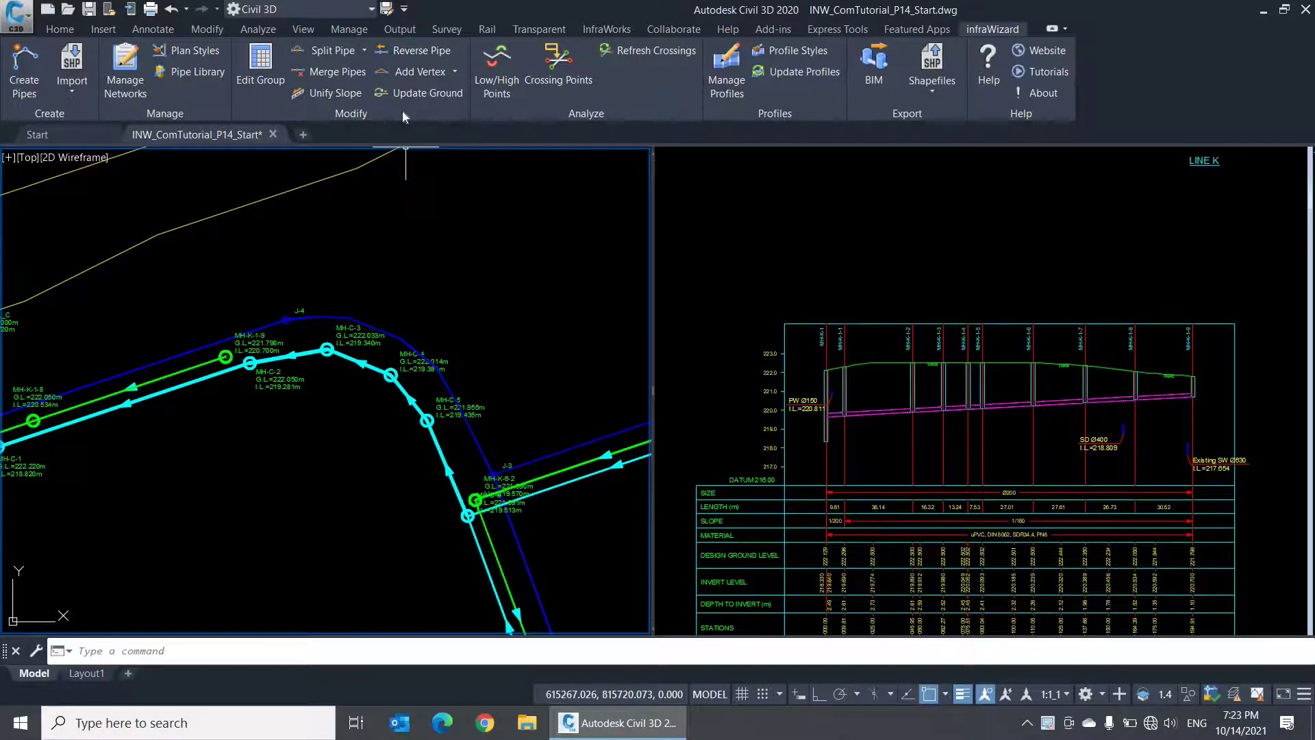
# Split the pipe between manholes MH-K-1-8 and MH-K-1-9 at a single point nearer to MH-K-1-9.
pyautogui.moveTo(428, 217); pyautogui.dragTo(483, 168, button='middle')
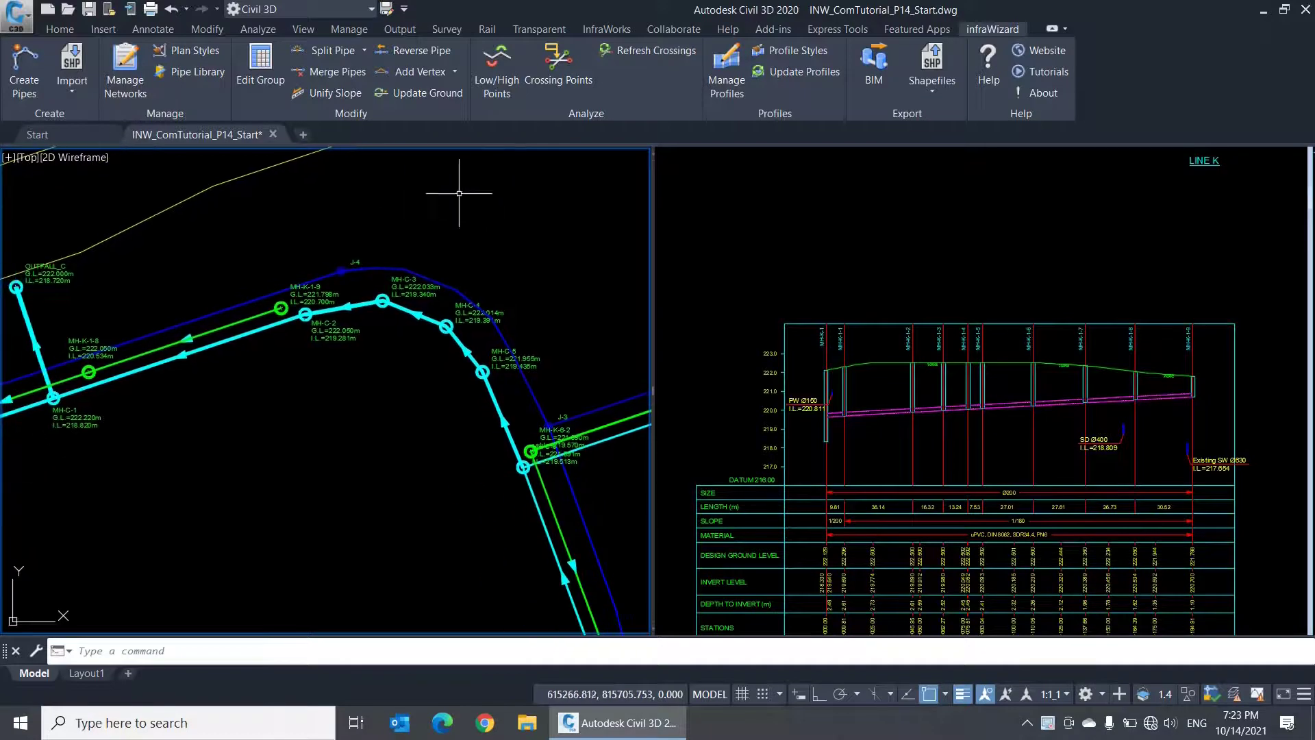
pyautogui.click(338, 54)
pyautogui.moveTo(189, 342); pyautogui.dragTo(283, 310, button='middle')
pyautogui.scroll(4, 283, 309)
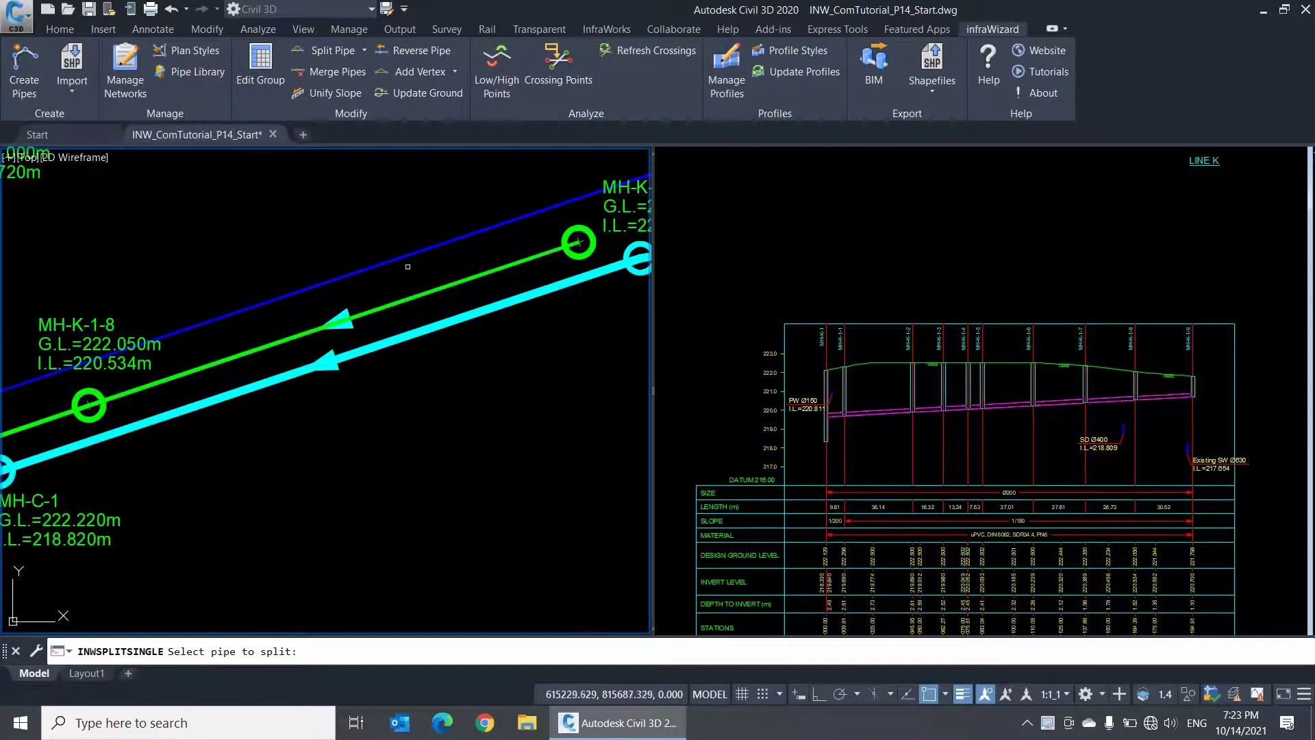
pyautogui.click(441, 287)
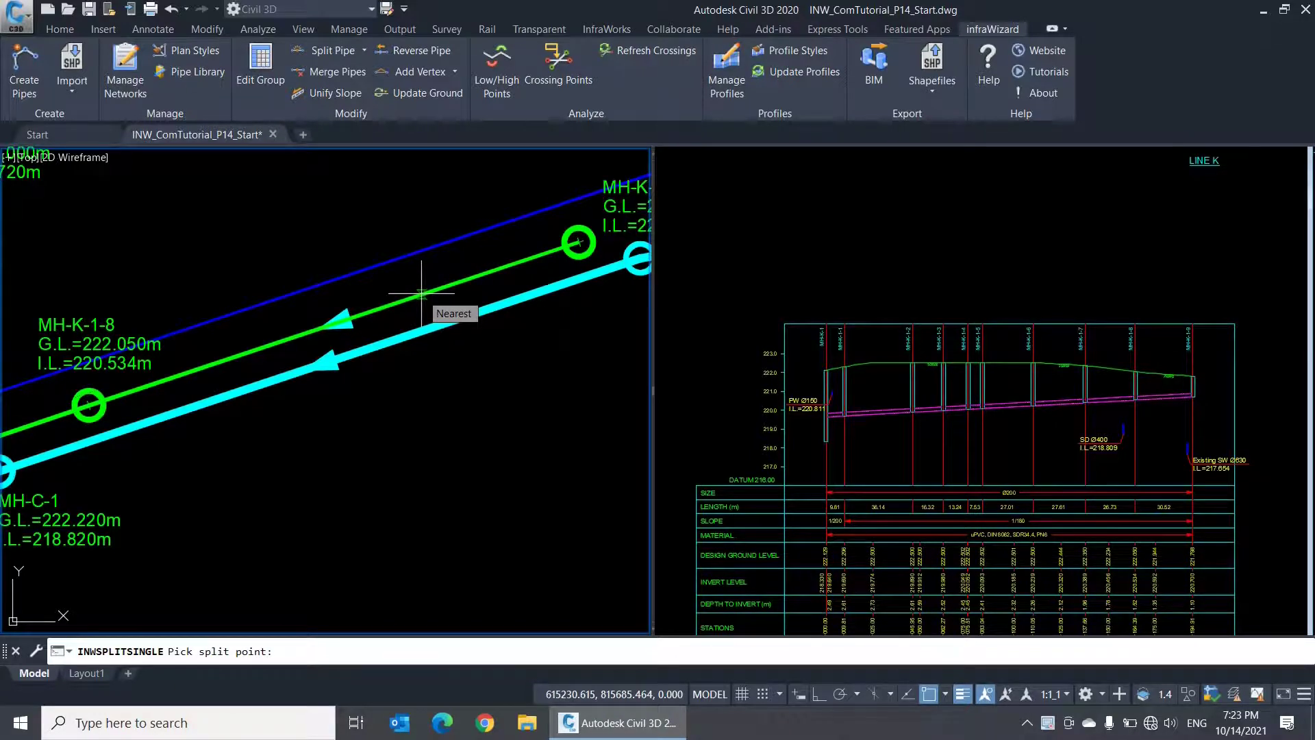
pyautogui.click(421, 295)
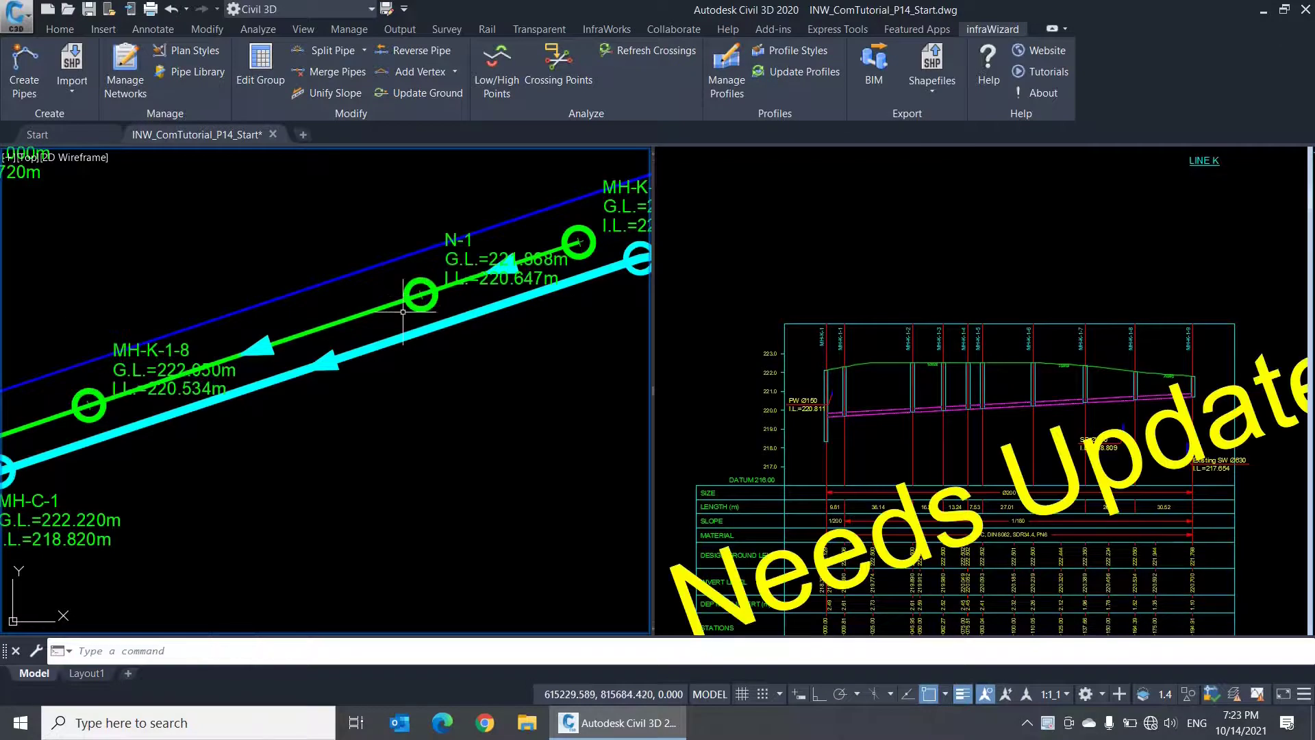
# Update the LINE K-1 profile for the split pipe and review the levels, lengths and slope around the new node.
pyautogui.moveTo(455, 303); pyautogui.dragTo(437, 317, button='middle')
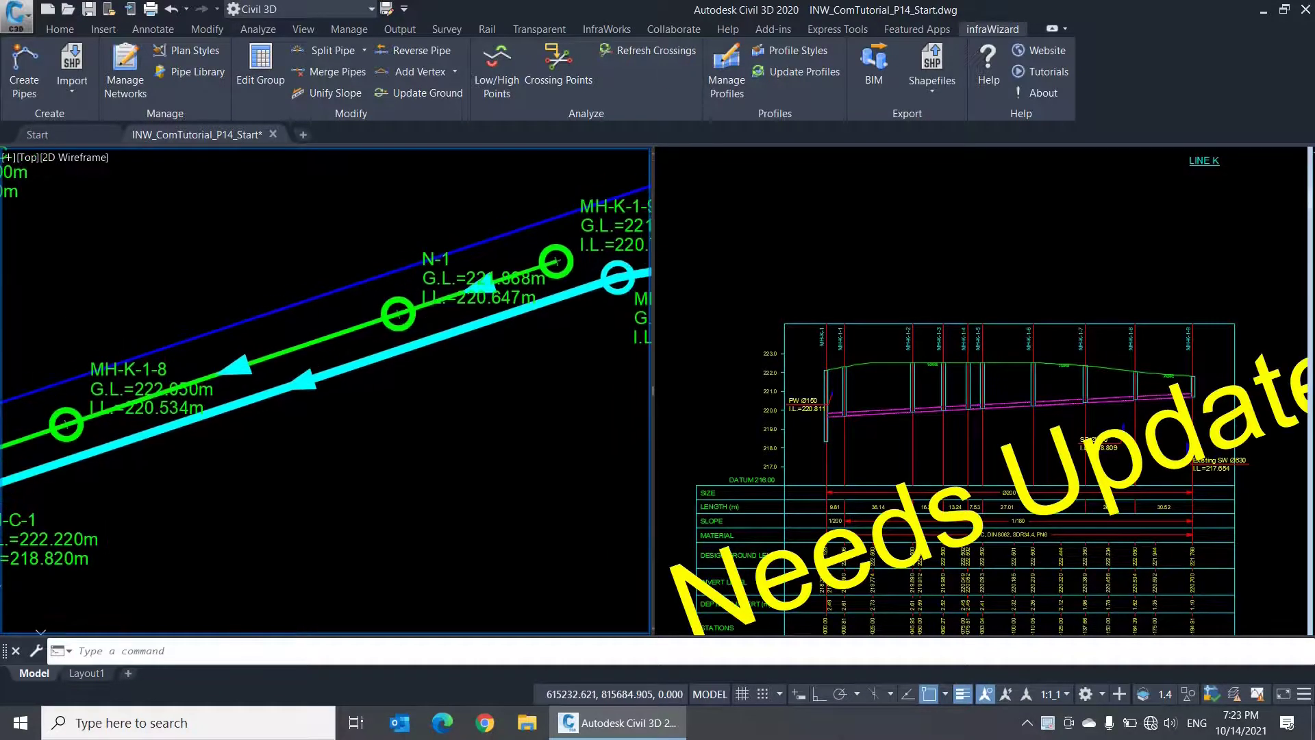
pyautogui.click(811, 303)
pyautogui.moveTo(908, 444); pyautogui.dragTo(870, 319, button='middle')
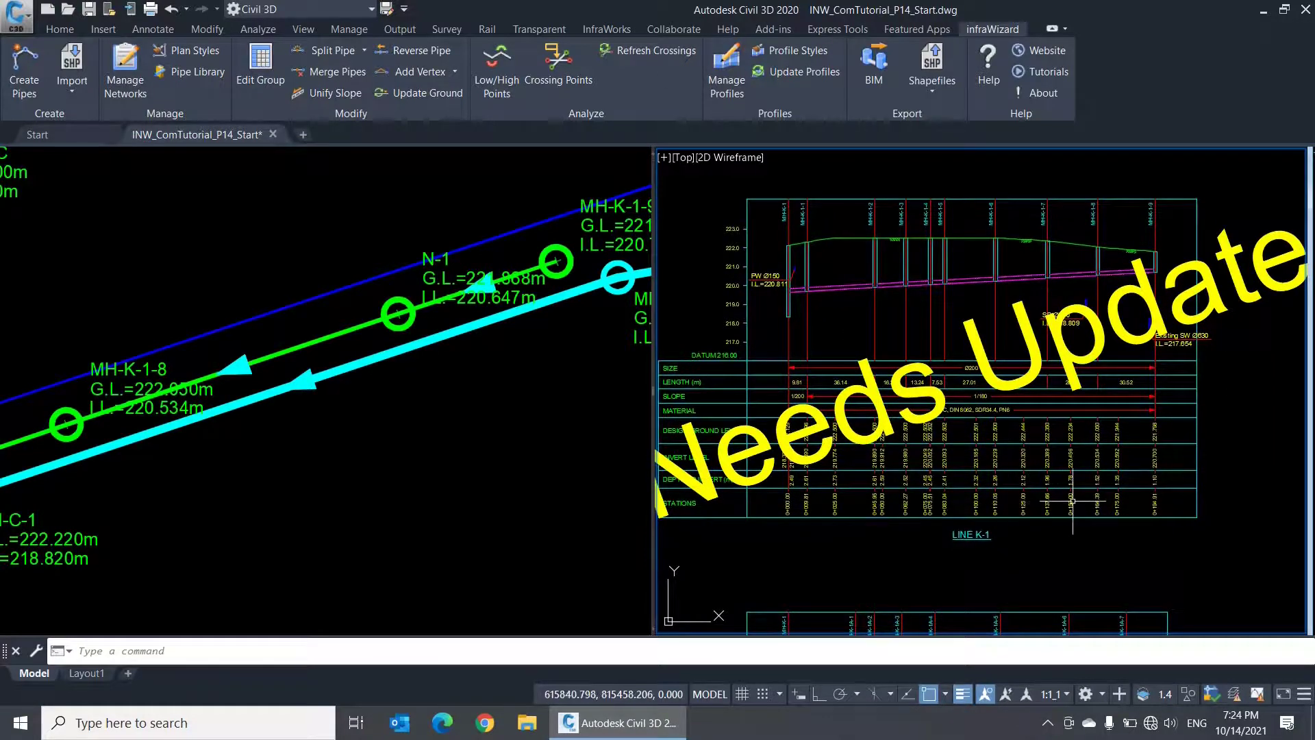
pyautogui.scroll(4, 1154, 232)
pyautogui.moveTo(1154, 232); pyautogui.dragTo(1059, 261, button='middle')
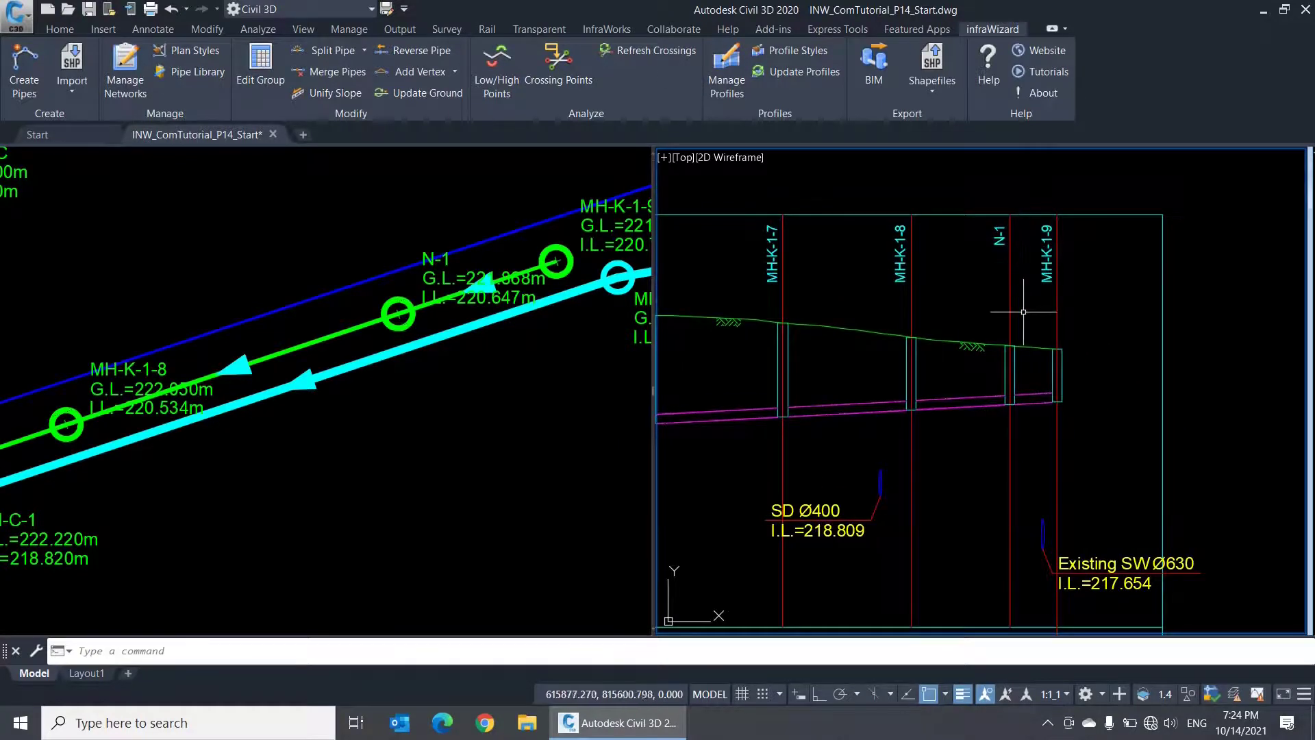
pyautogui.scroll(4, 1014, 362)
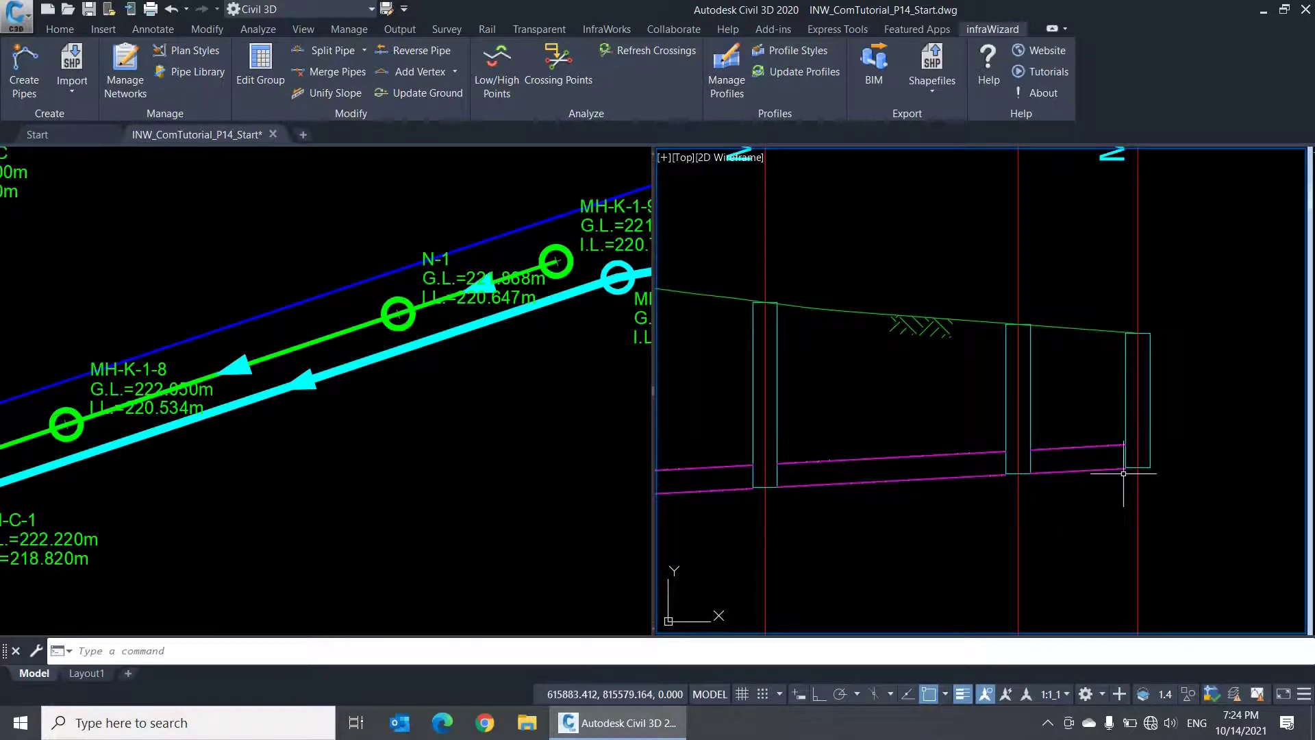
pyautogui.moveTo(1072, 514); pyautogui.dragTo(1137, 214, button='middle')
pyautogui.scroll(-4, 1085, 388)
pyautogui.moveTo(1067, 481); pyautogui.dragTo(1158, 292, button='middle')
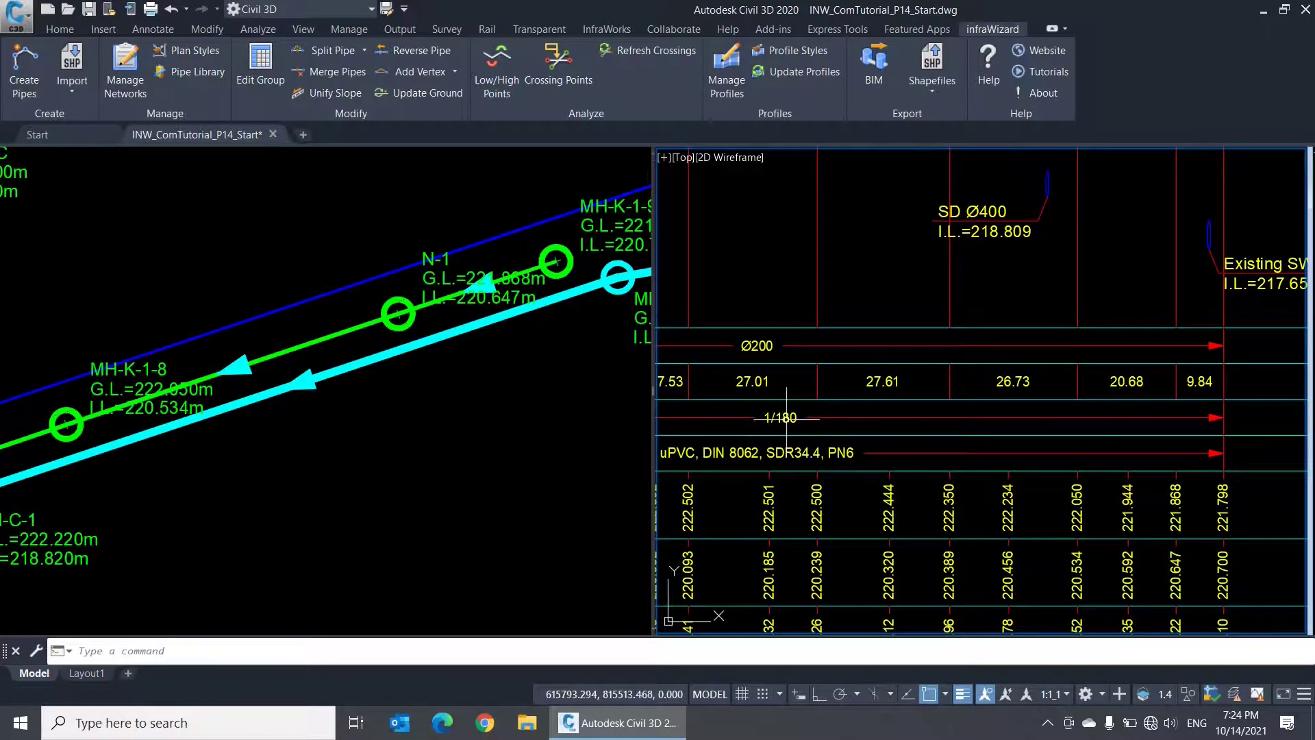
pyautogui.moveTo(847, 421); pyautogui.dragTo(1009, 453, button='middle')
# Split the curved blue pipe between J-3 and J-4 at all of its vertices with Split All.
pyautogui.click(602, 339)
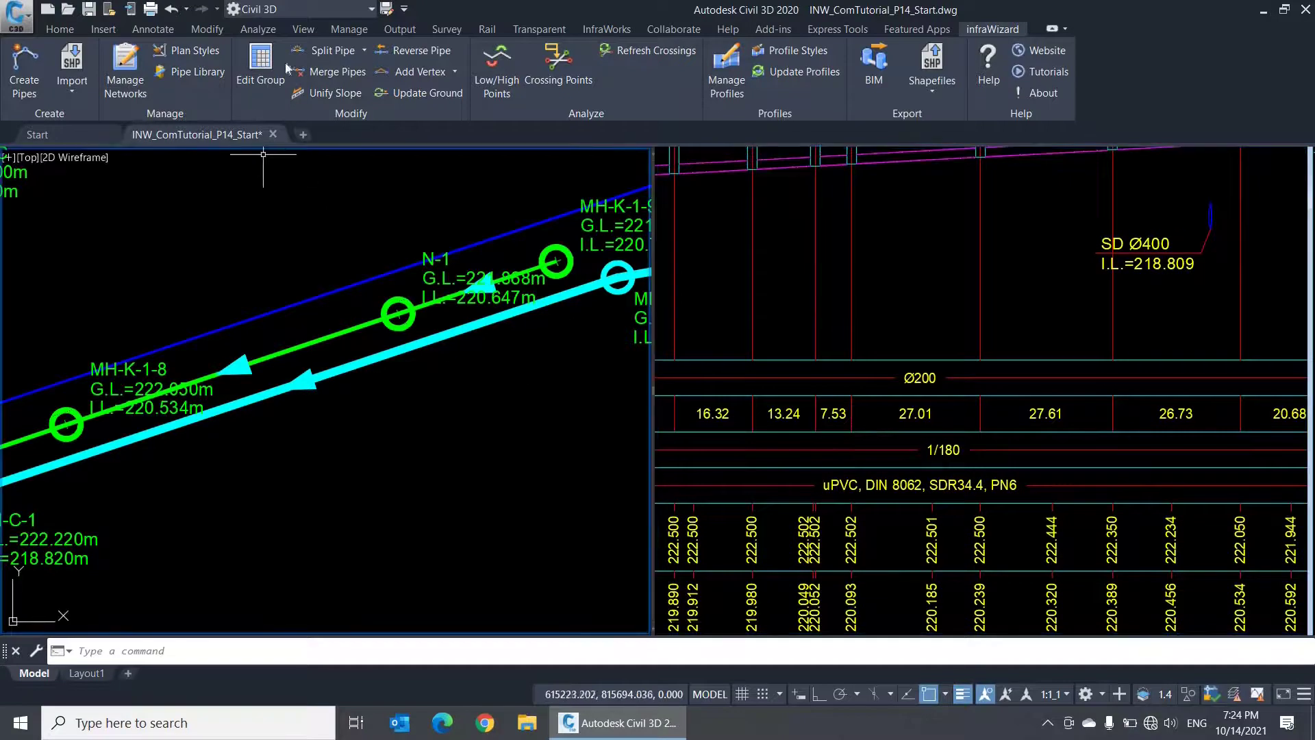
pyautogui.click(364, 54)
pyautogui.click(351, 113)
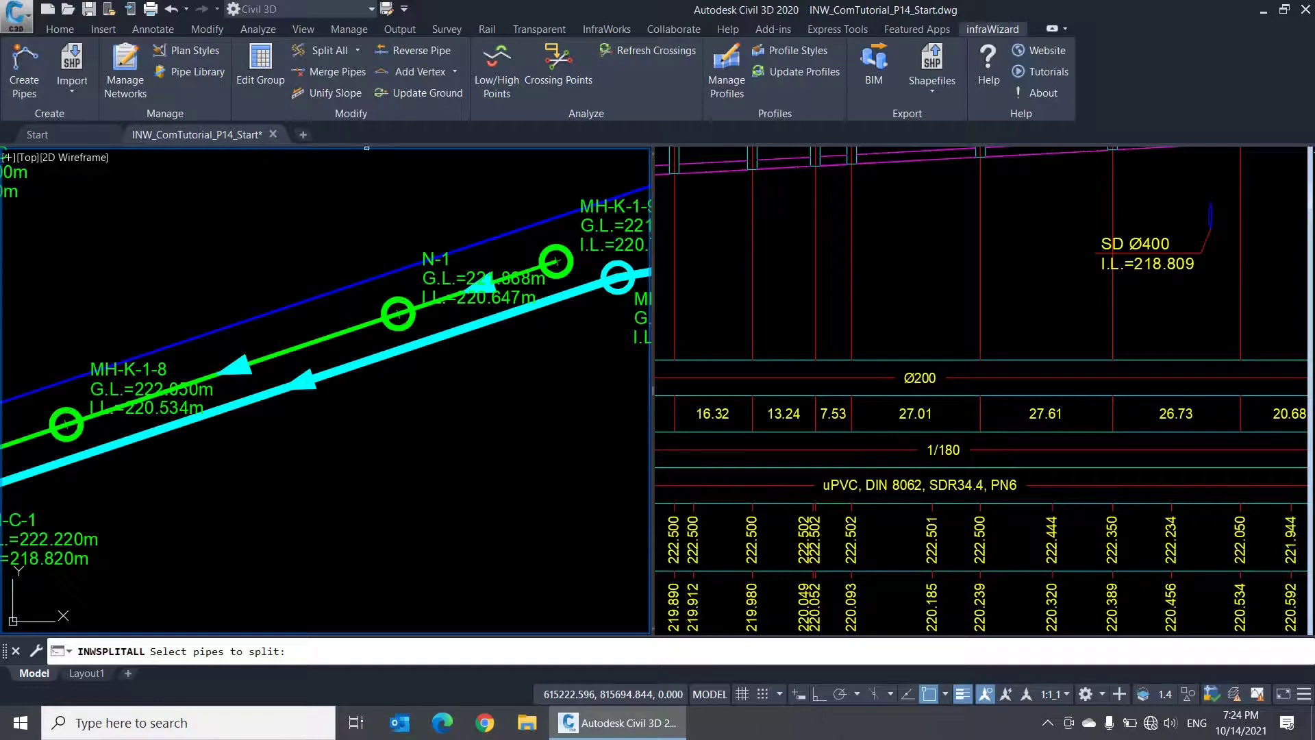
pyautogui.scroll(-4, 351, 220)
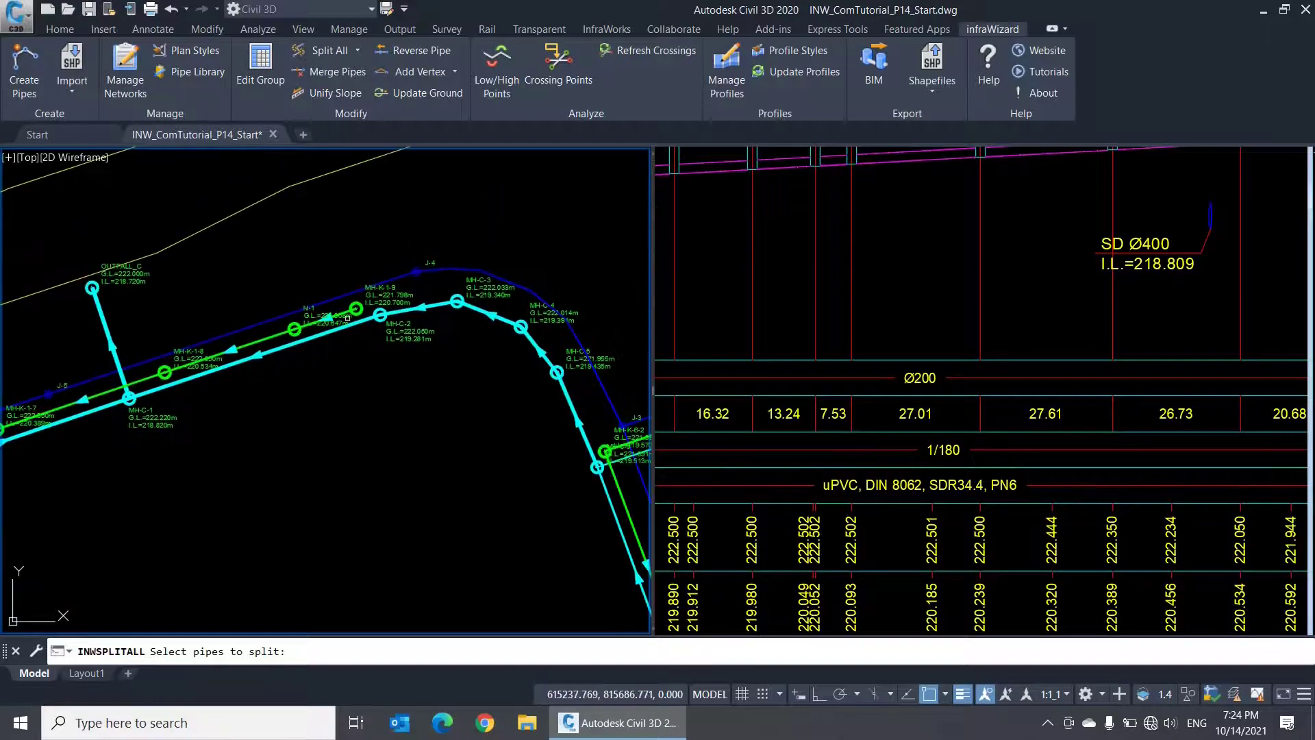
pyautogui.scroll(3, 448, 370)
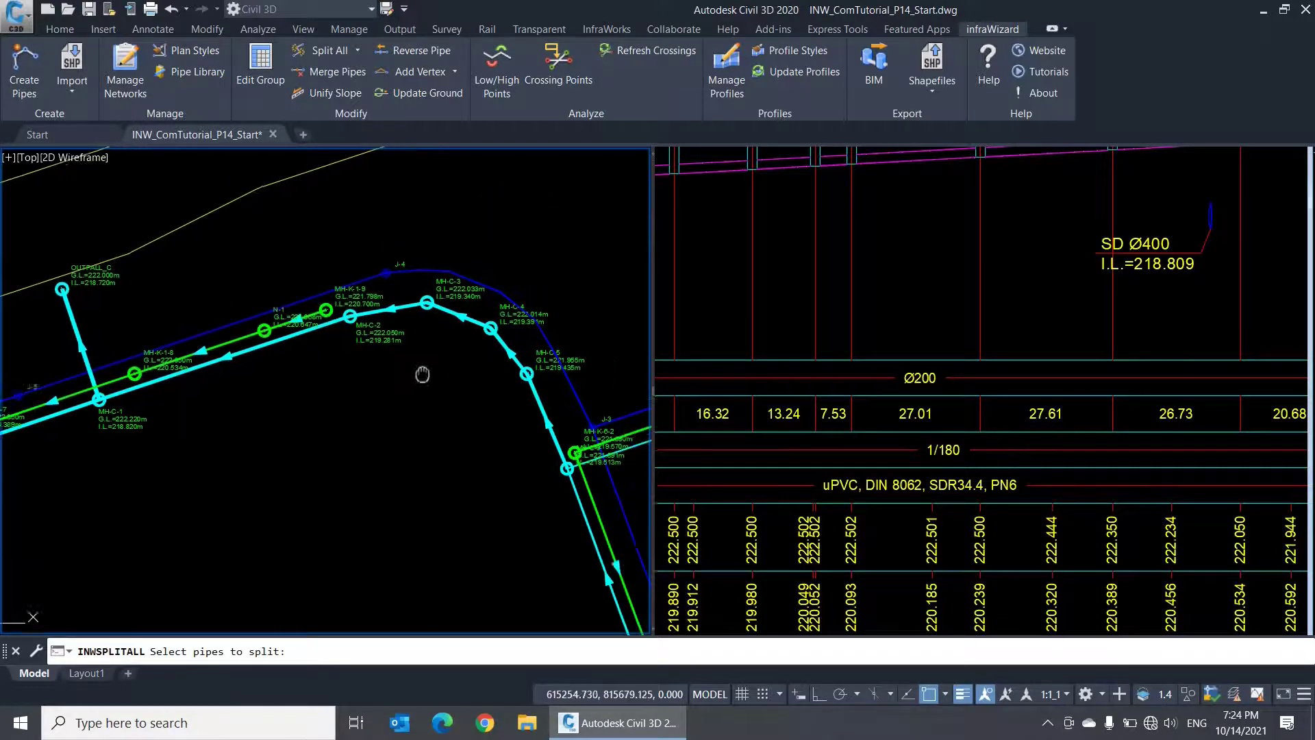
pyautogui.click(514, 276)
pyautogui.click(441, 348)
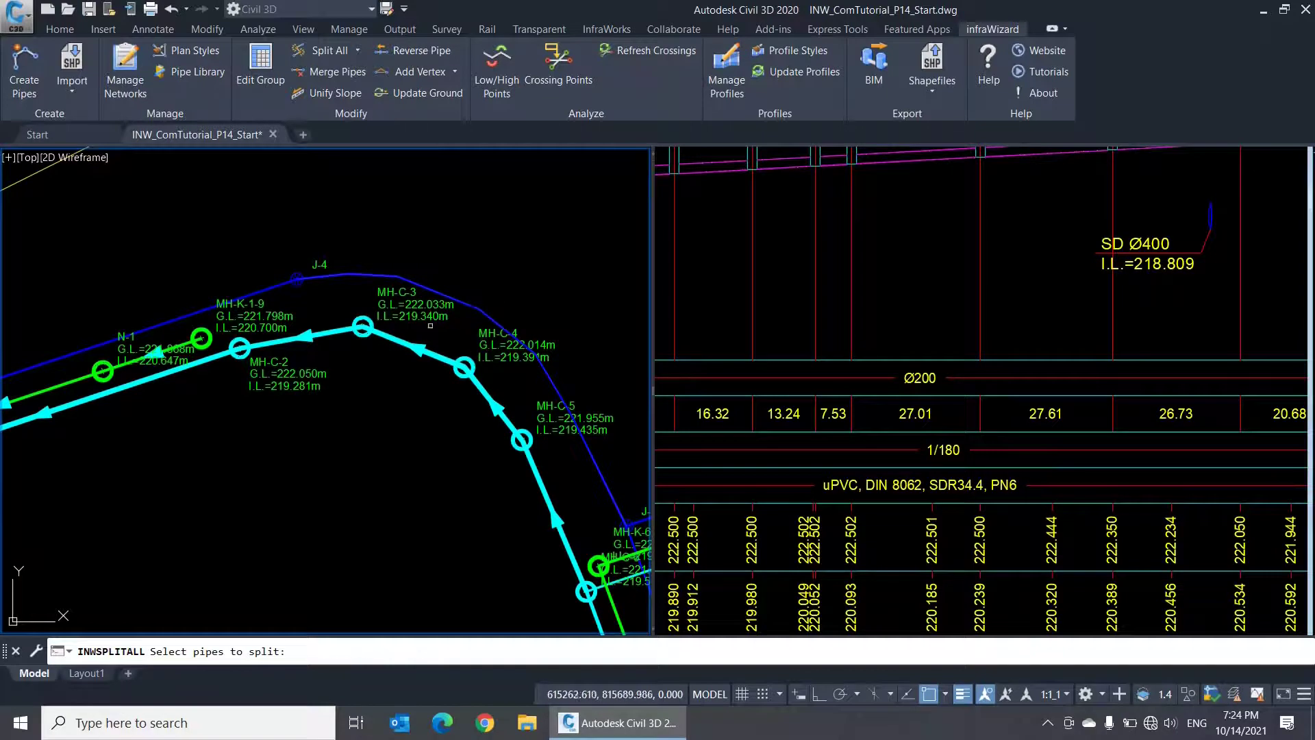
pyautogui.scroll(2, 460, 324)
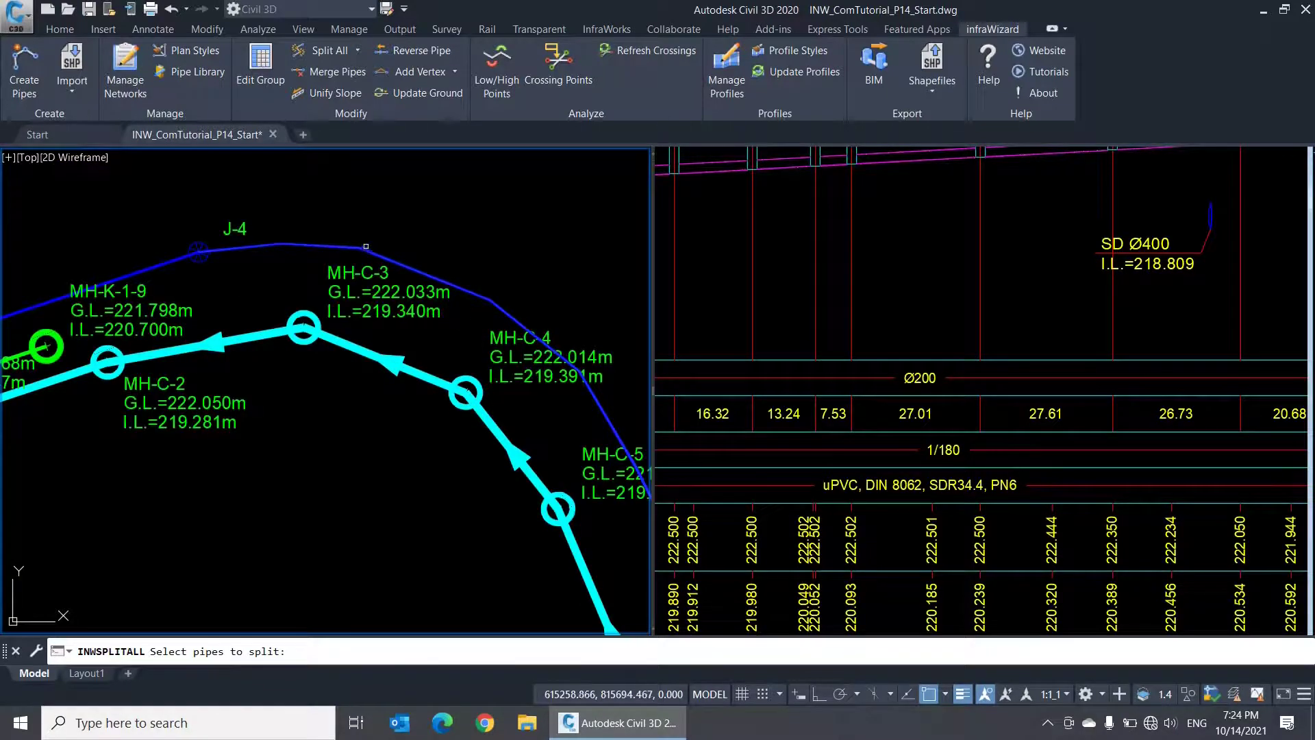
pyautogui.press('Return')
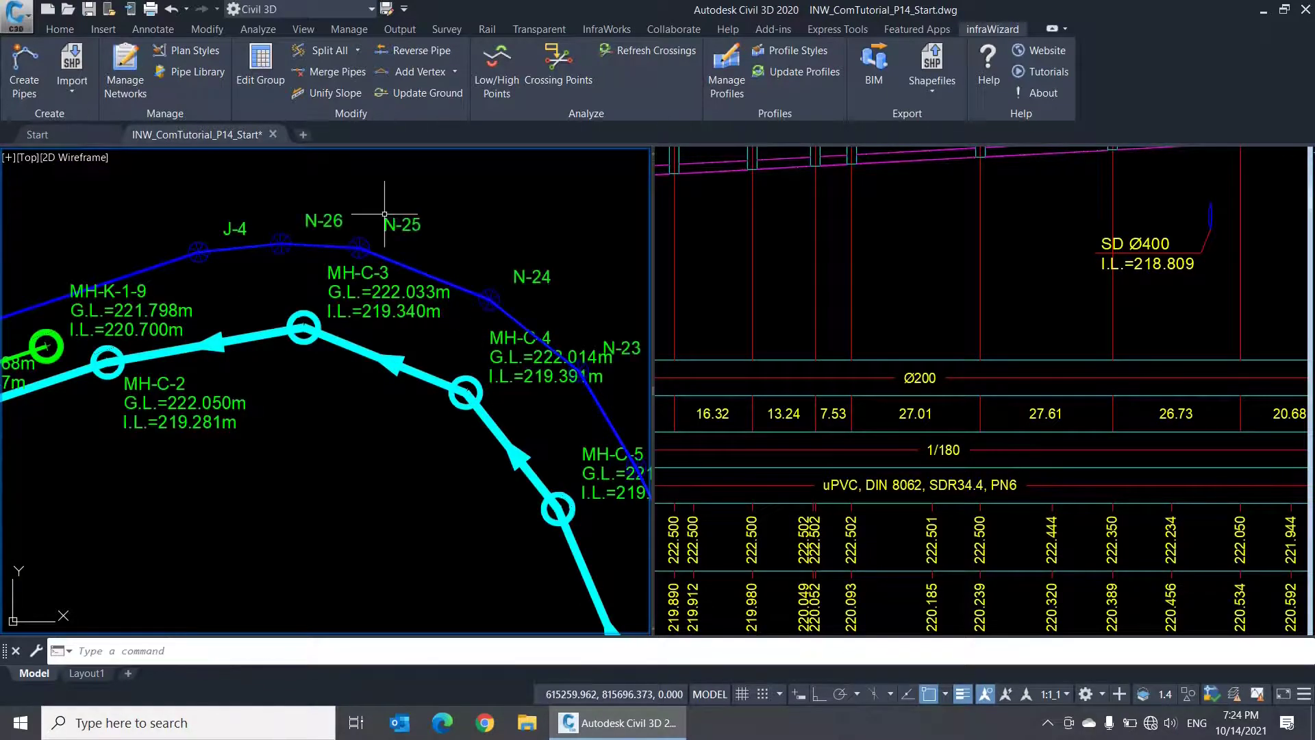
pyautogui.scroll(2, 456, 275)
pyautogui.moveTo(496, 304); pyautogui.dragTo(469, 351, button='middle')
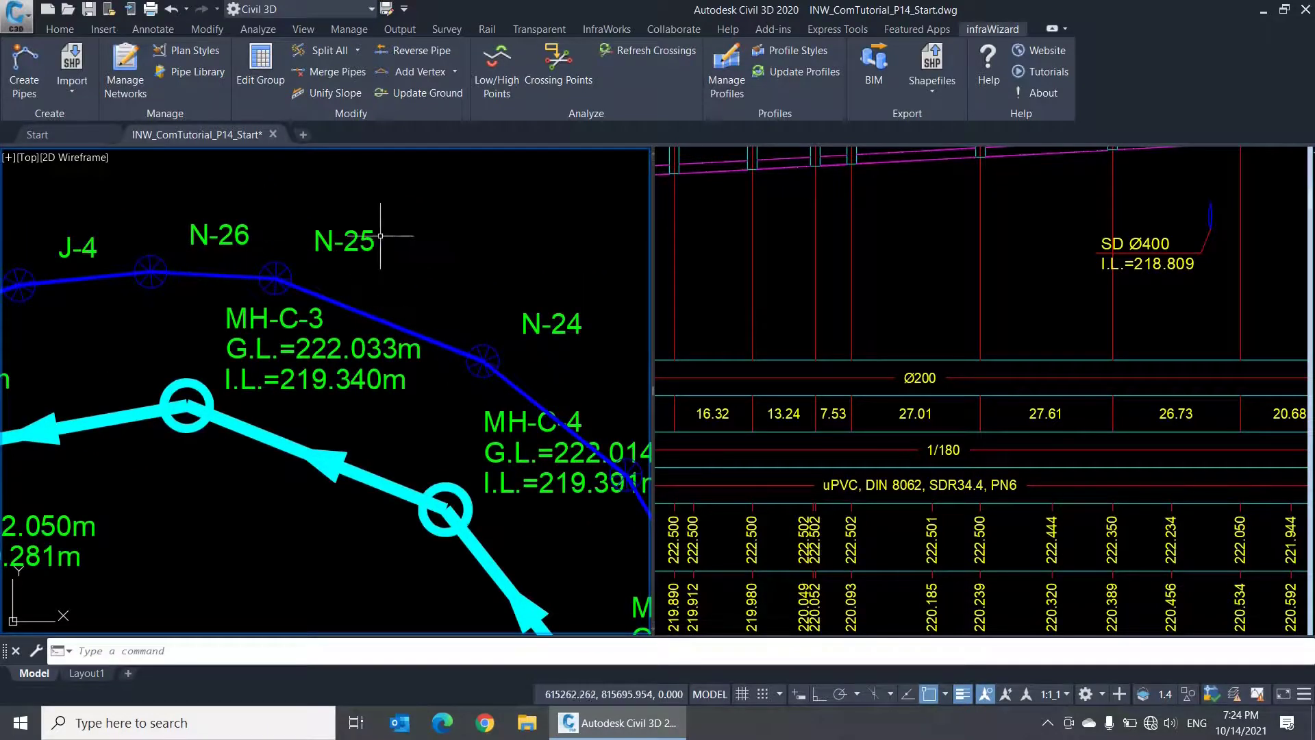
# Merge the blue pipes between J-4 and N-24 into one pipe, removing nodes N-25 and N-26.
pyautogui.scroll(-2, 459, 260)
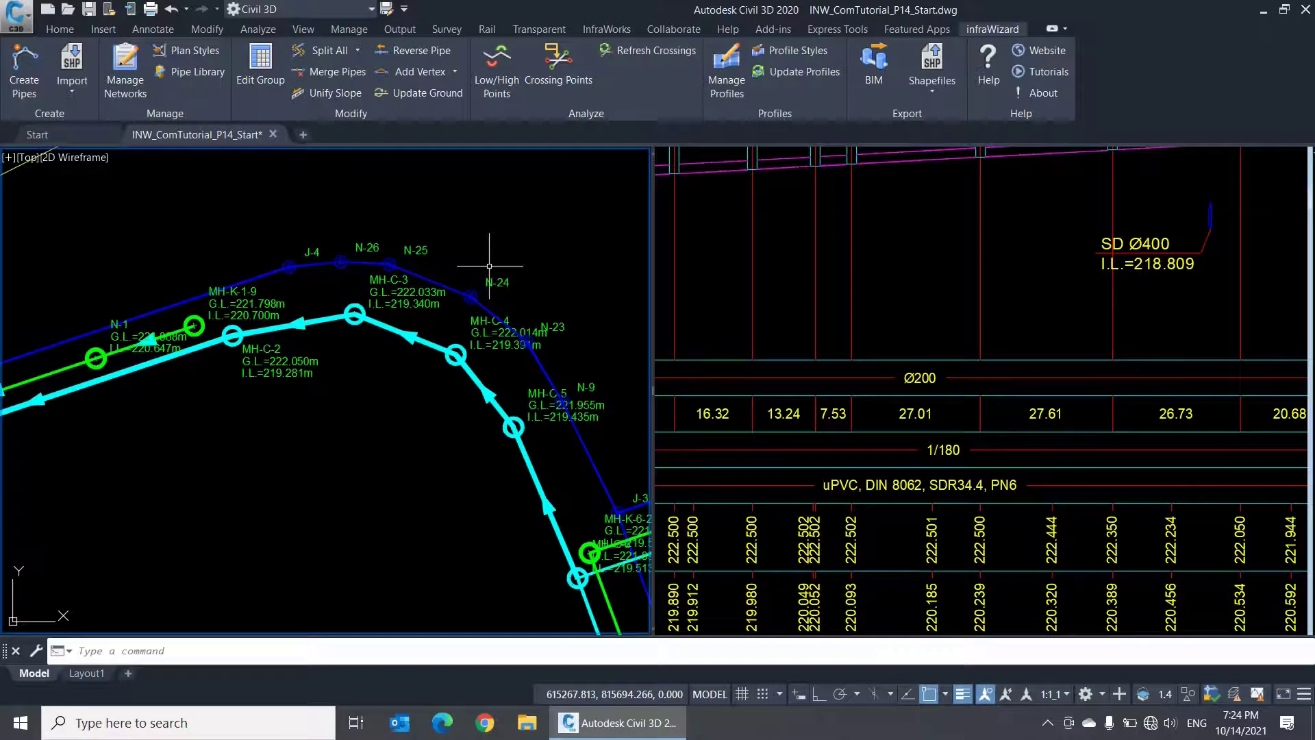
pyautogui.moveTo(489, 266); pyautogui.dragTo(501, 285, button='middle')
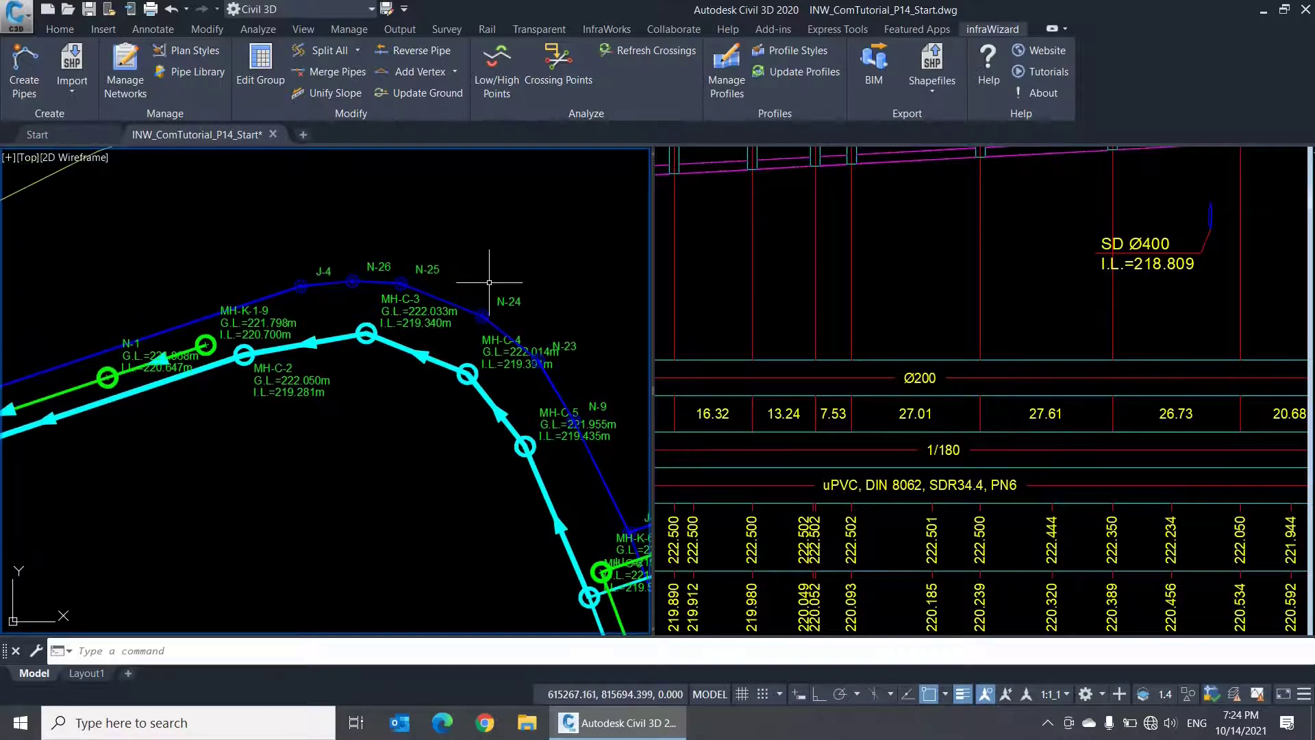
pyautogui.click(342, 72)
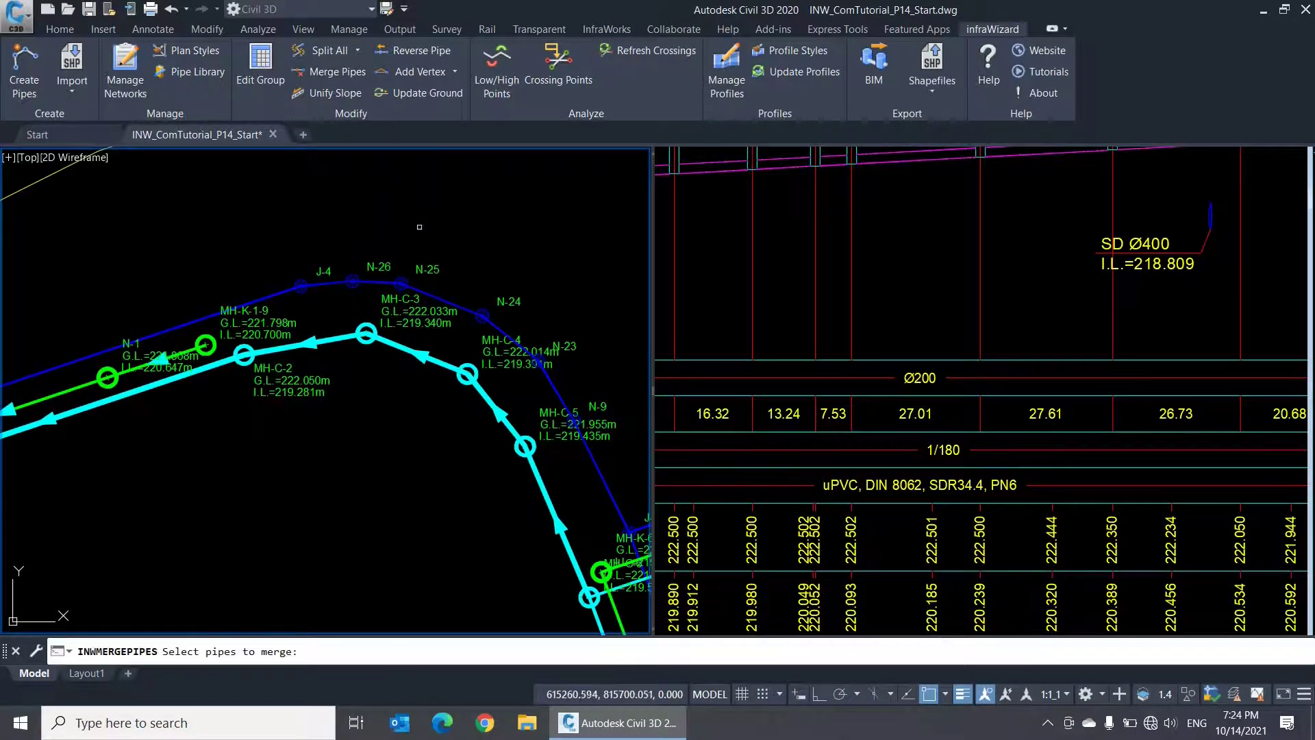
pyautogui.scroll(2, 423, 256)
pyautogui.click(481, 235)
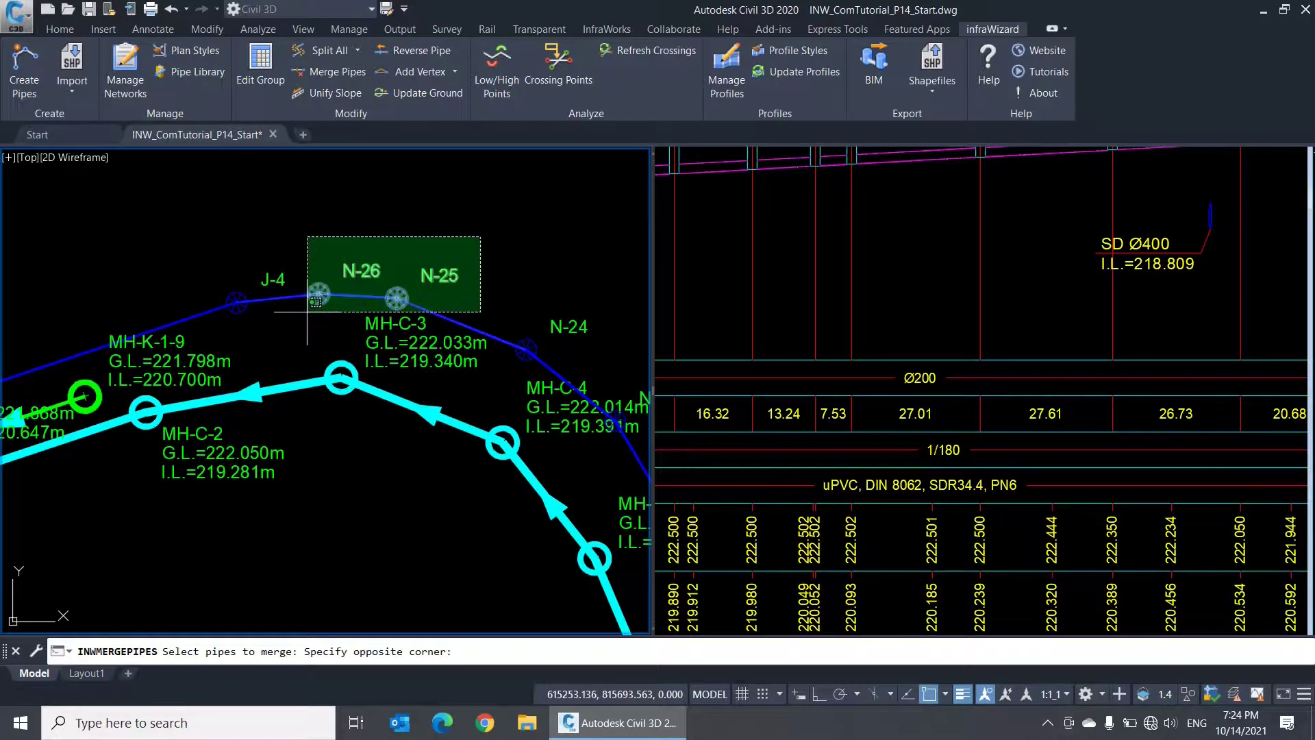
pyautogui.click(273, 345)
pyautogui.press('Return')
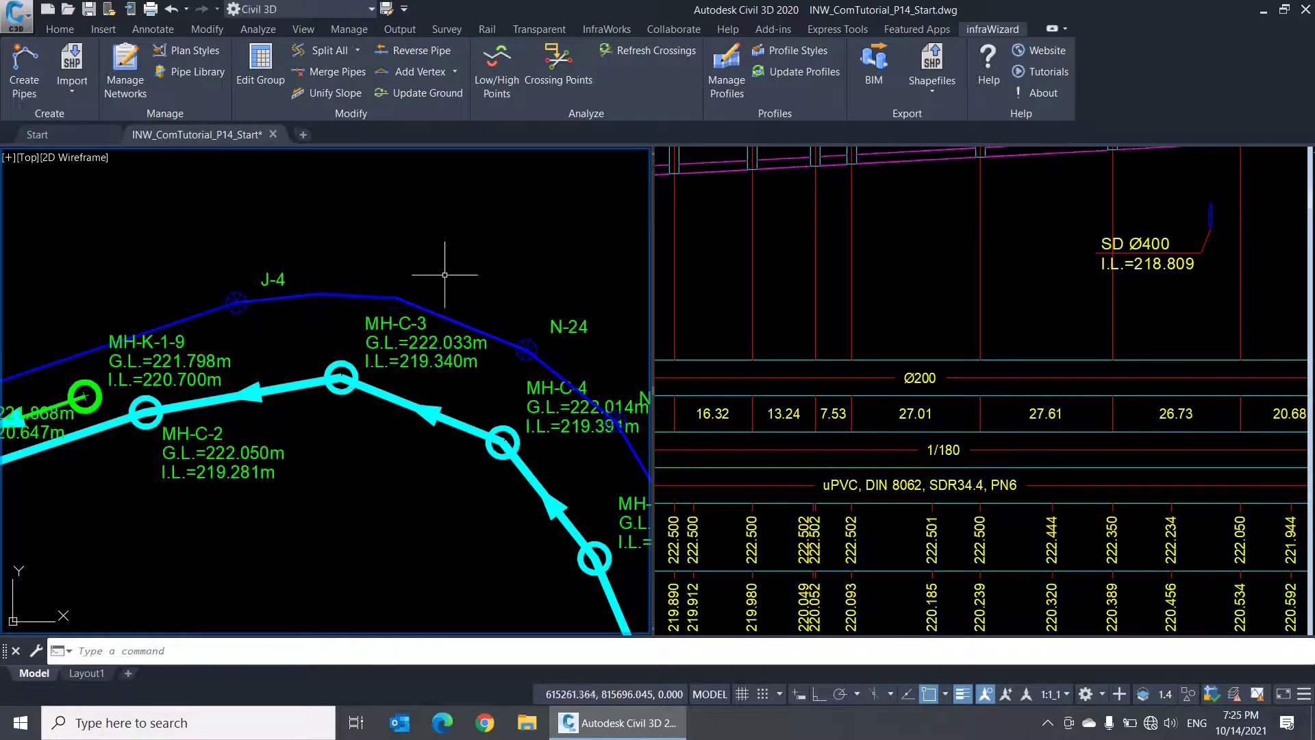
# Stretch the merged pipe's vertex nearest N-24 outward, away from MH-C-3.
pyautogui.scroll(2, 416, 317)
pyautogui.click(415, 299)
pyautogui.click(387, 286)
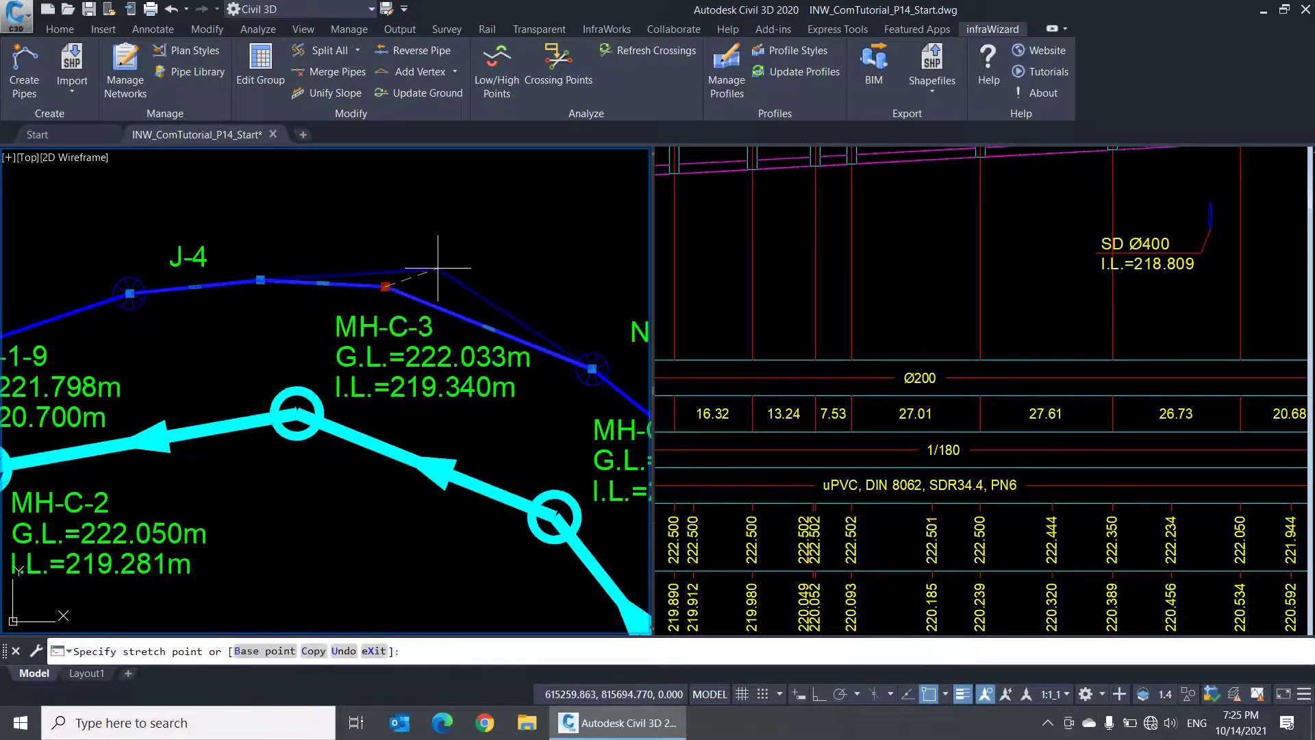
pyautogui.click(480, 215)
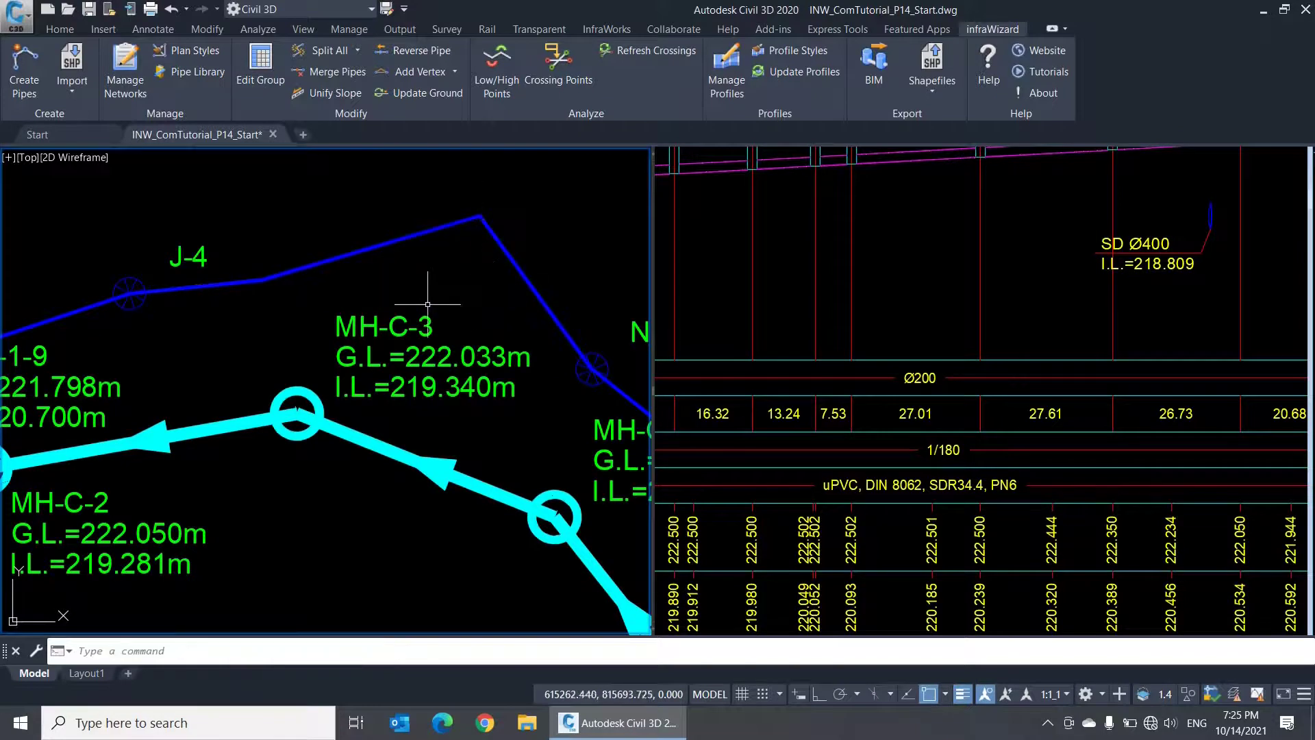
# Merge the green pipes between MH-K-1A-1 and MH-K-1A-5 into a single pipe.
pyautogui.scroll(-5, 383, 431)
pyautogui.moveTo(362, 456); pyautogui.dragTo(432, 275, button='middle')
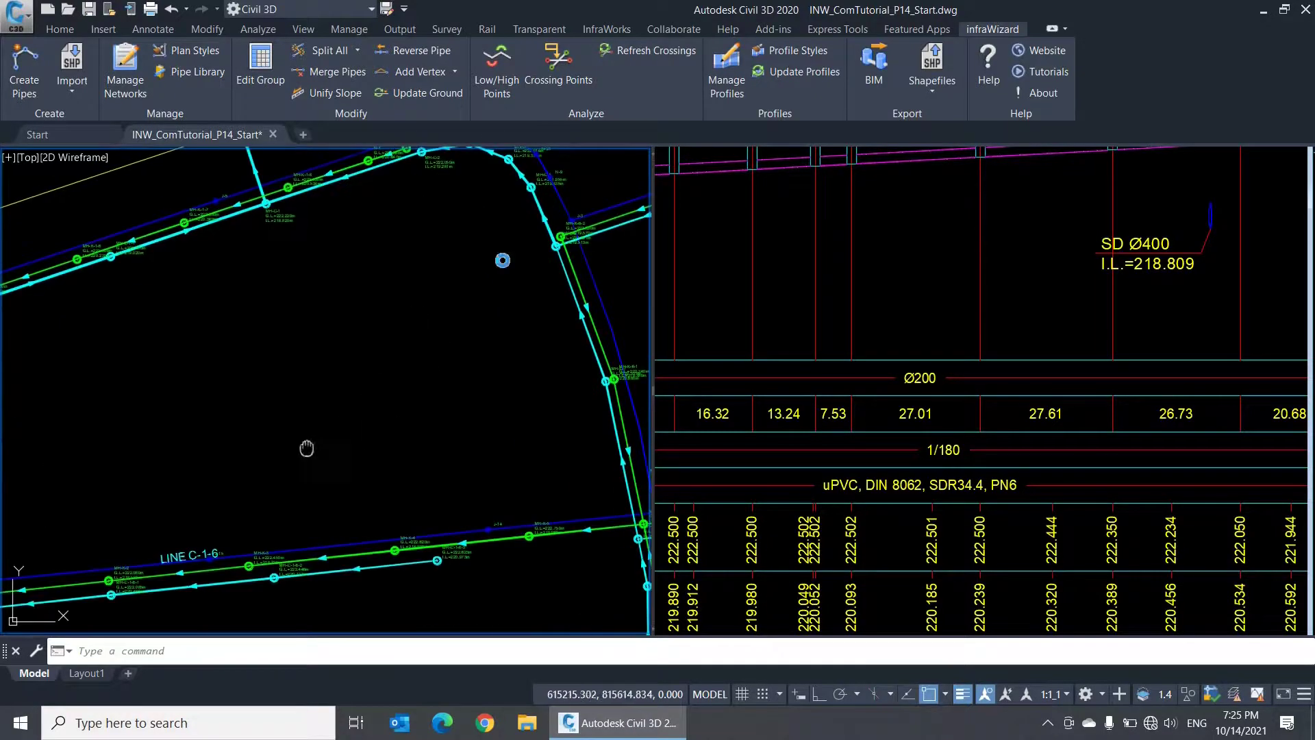
pyautogui.moveTo(307, 449); pyautogui.dragTo(503, 261, button='middle')
pyautogui.moveTo(317, 573); pyautogui.dragTo(437, 464, button='middle')
pyautogui.scroll(2, 490, 519)
pyautogui.moveTo(490, 519); pyautogui.dragTo(439, 519, button='middle')
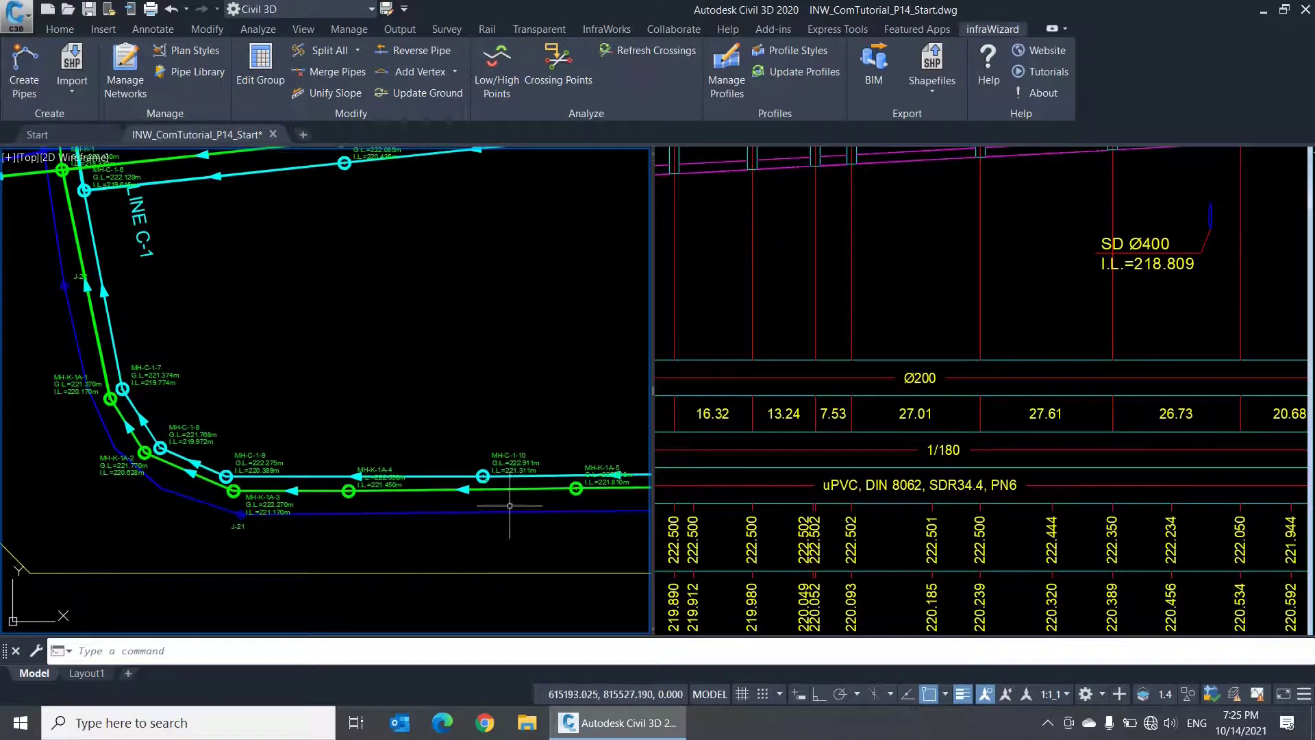
pyautogui.click(334, 72)
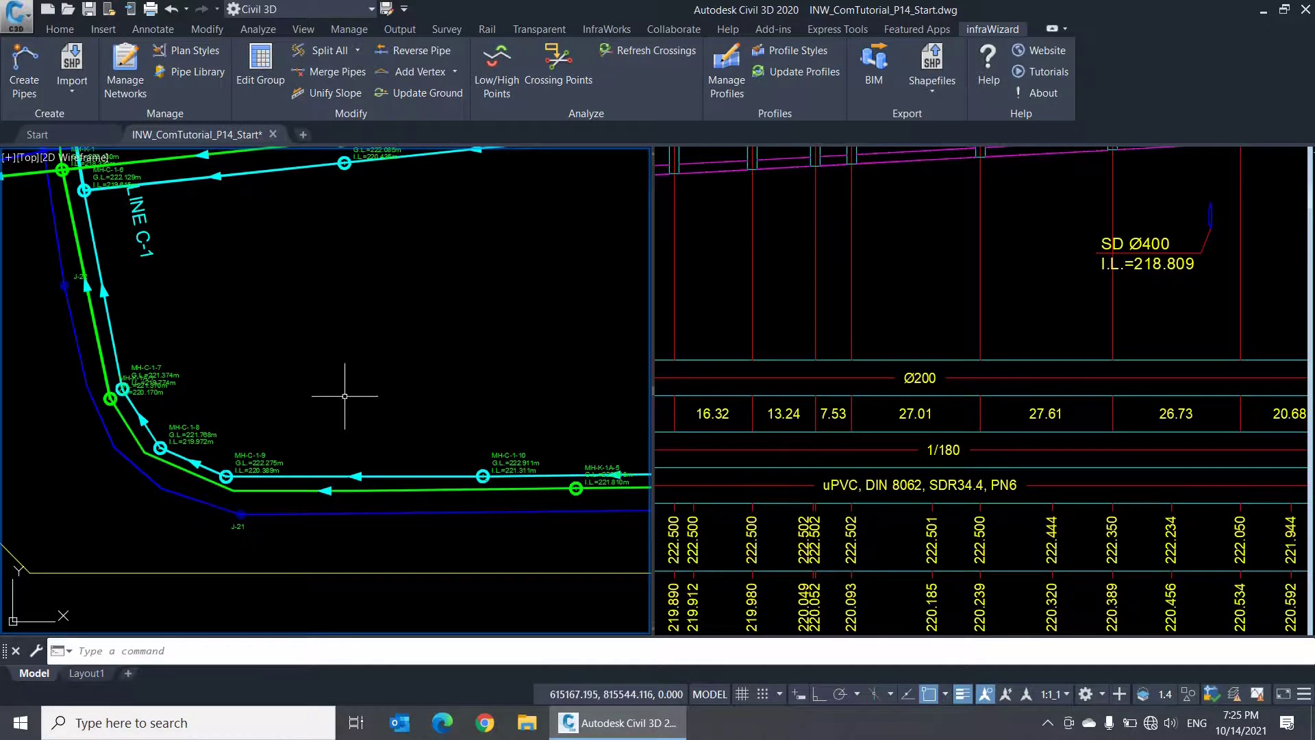
# Update the outdated LINE K-1A profile to reflect the merged pipes.
pyautogui.click(902, 474)
pyautogui.scroll(-6, 902, 474)
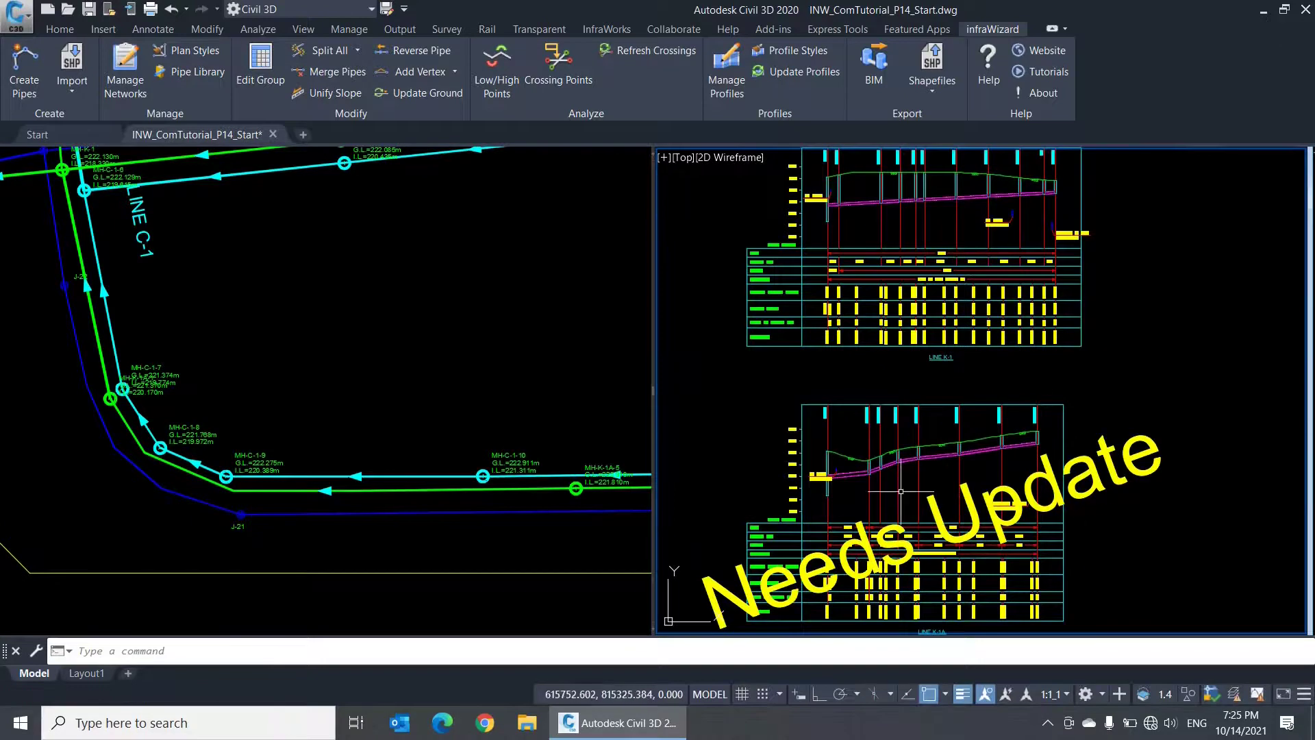
pyautogui.scroll(3, 901, 491)
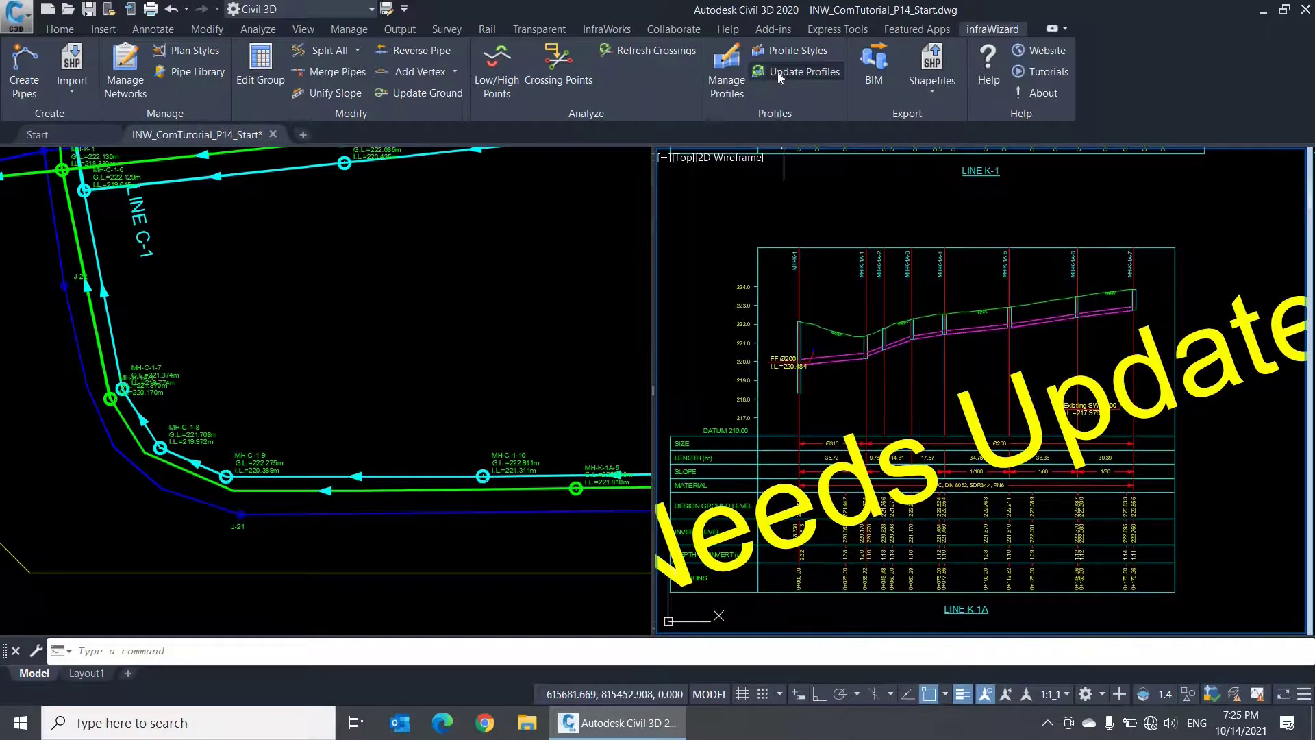
pyautogui.click(778, 75)
# Examine the merged pipe in the LINE K-1A profile, including its length, slope, invert and depth values.
pyautogui.scroll(3, 995, 346)
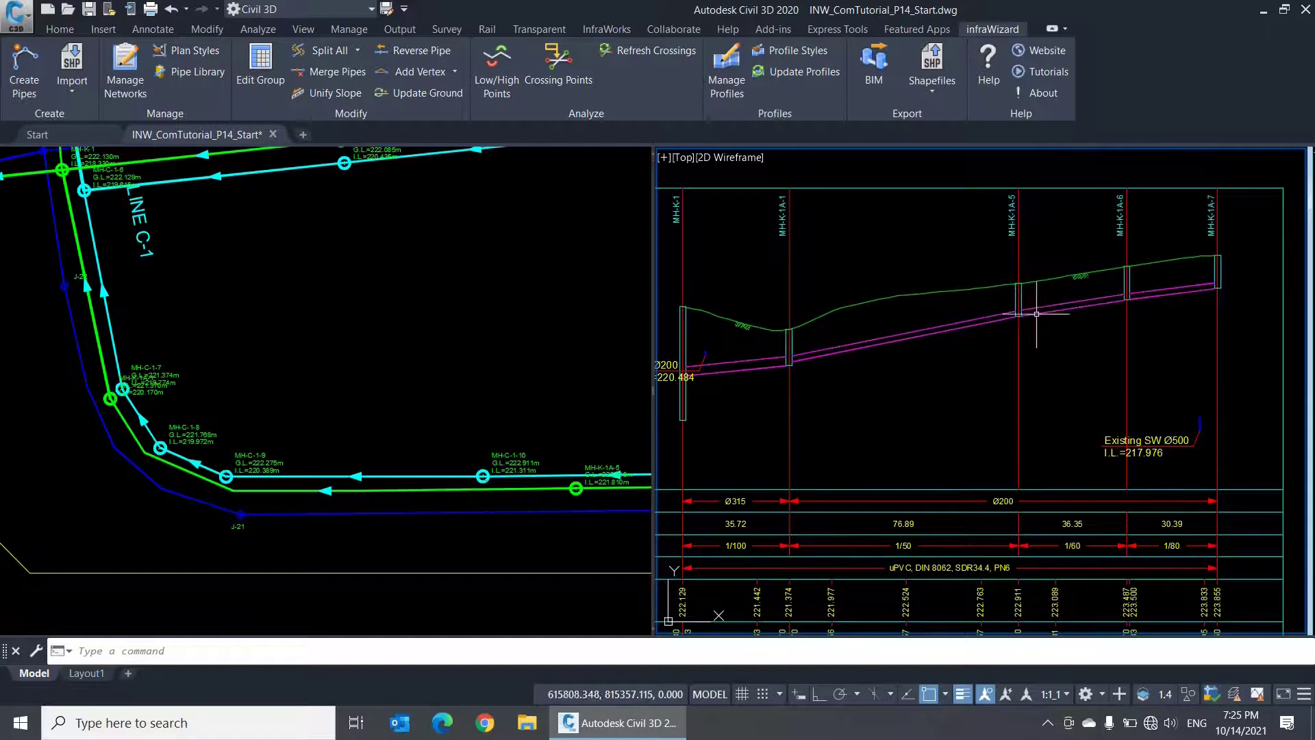
pyautogui.moveTo(881, 445); pyautogui.dragTo(937, 429, button='middle')
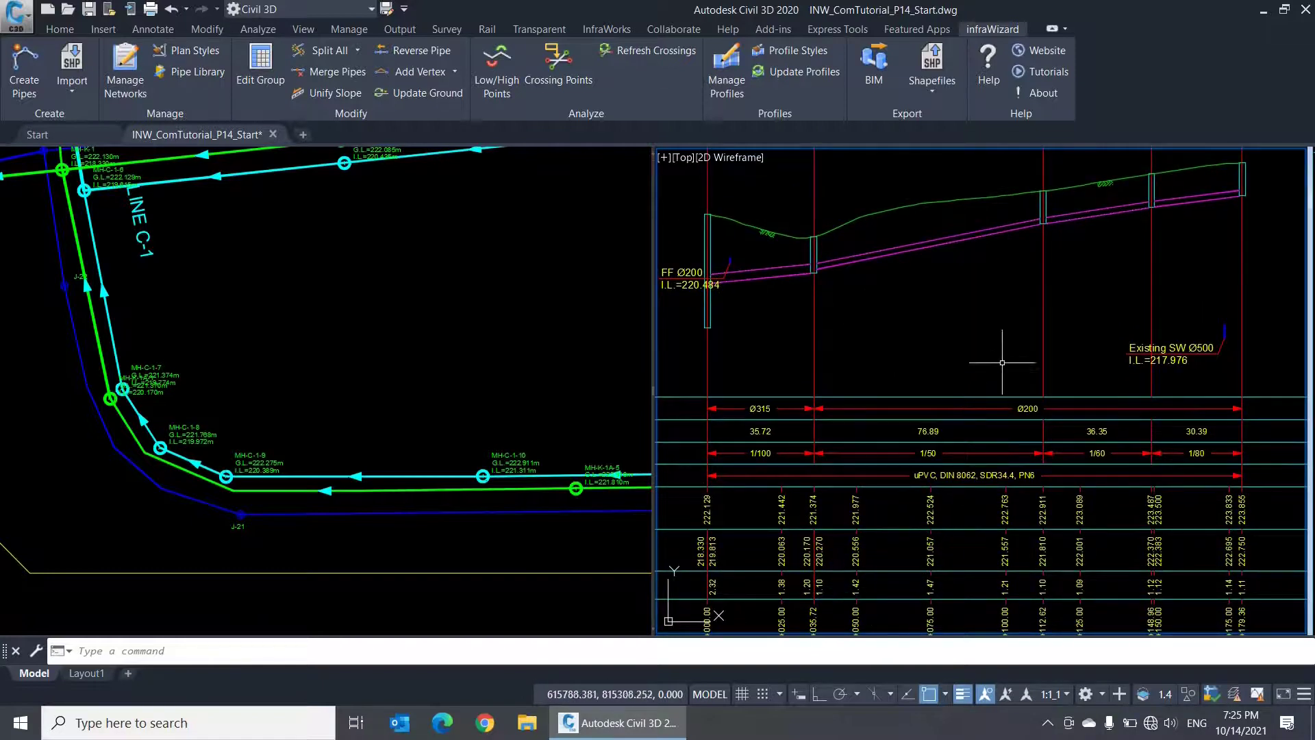
pyautogui.moveTo(992, 383); pyautogui.dragTo(988, 450, button='middle')
pyautogui.scroll(2, 1022, 609)
pyautogui.moveTo(1021, 609); pyautogui.dragTo(1068, 493, button='middle')
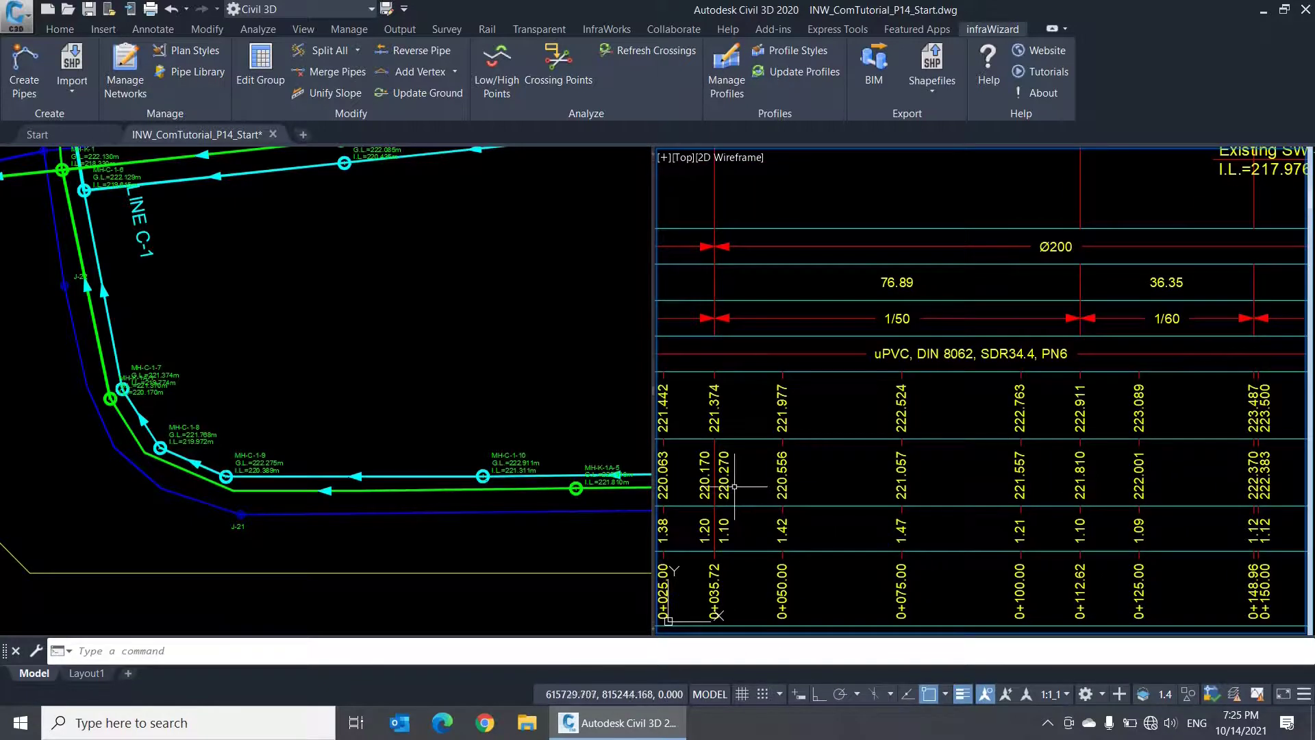
pyautogui.moveTo(887, 315); pyautogui.dragTo(899, 595, button='middle')
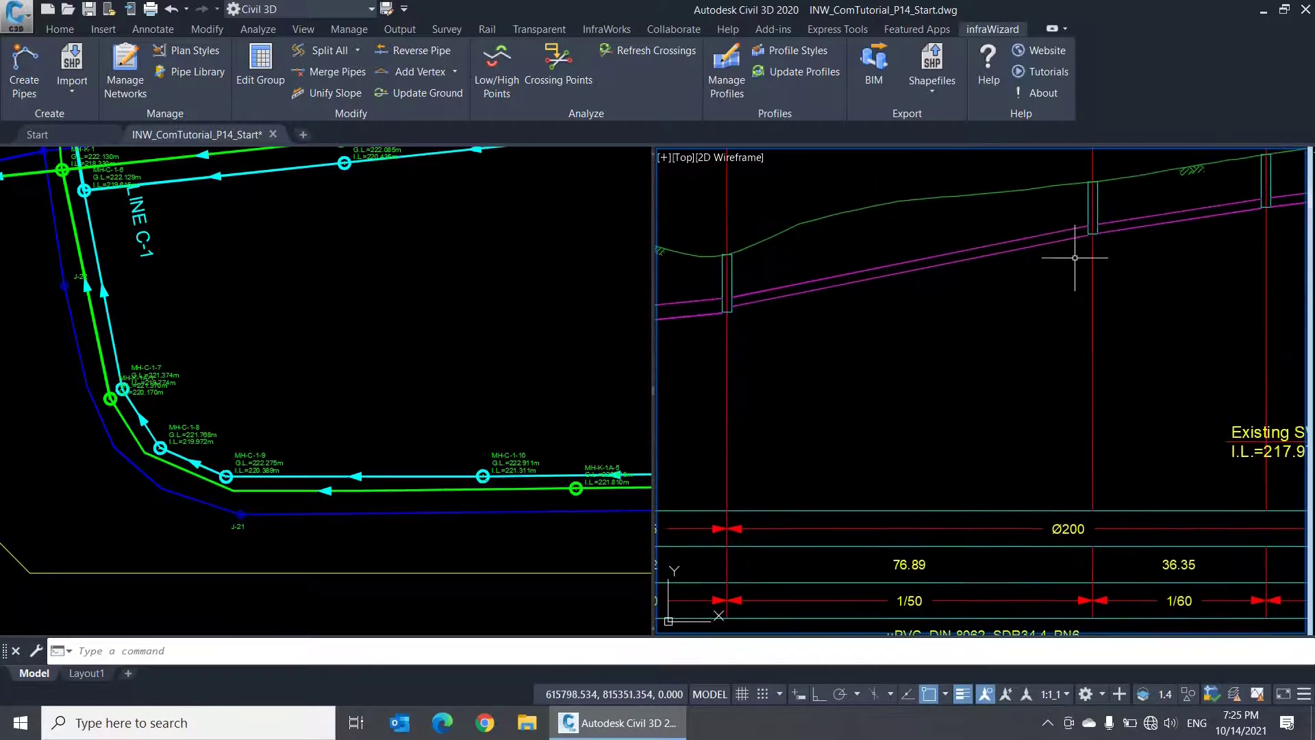
pyautogui.moveTo(900, 479); pyautogui.dragTo(920, 373, button='middle')
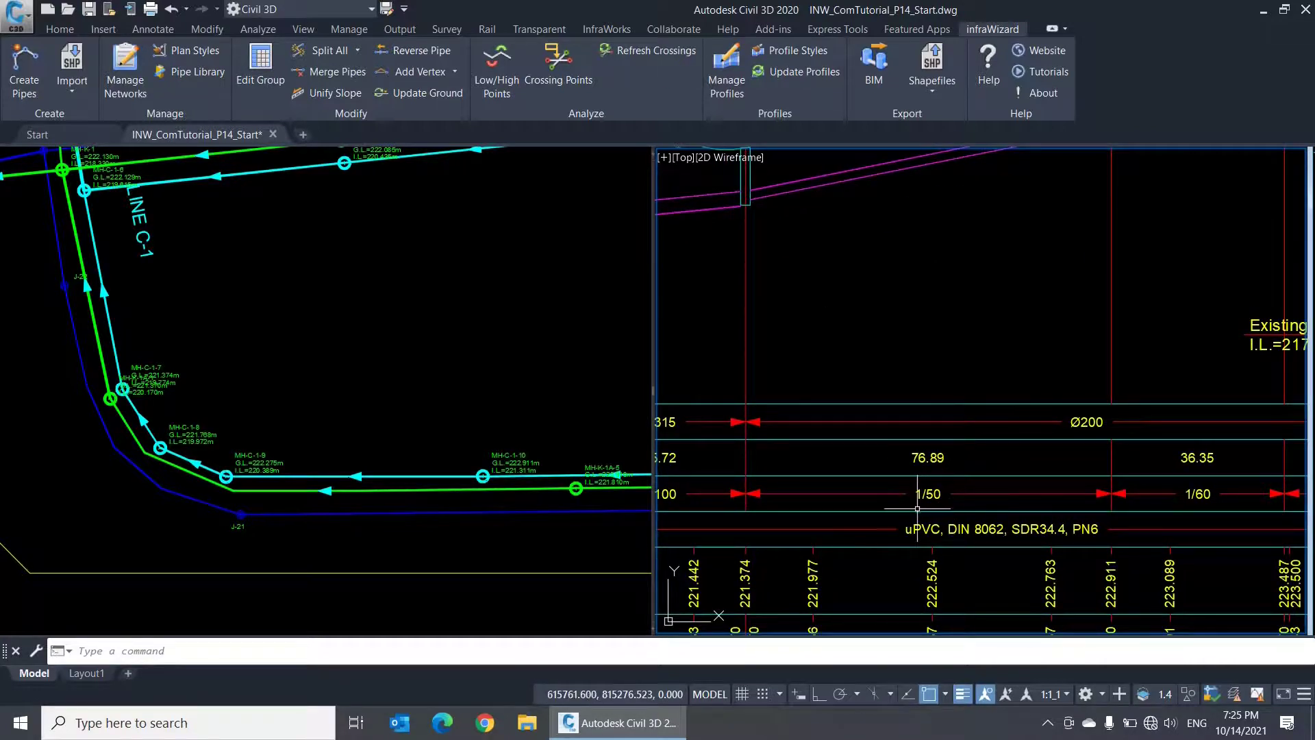
# Try to merge connected plan pipes that differ in material or size.
pyautogui.click(555, 339)
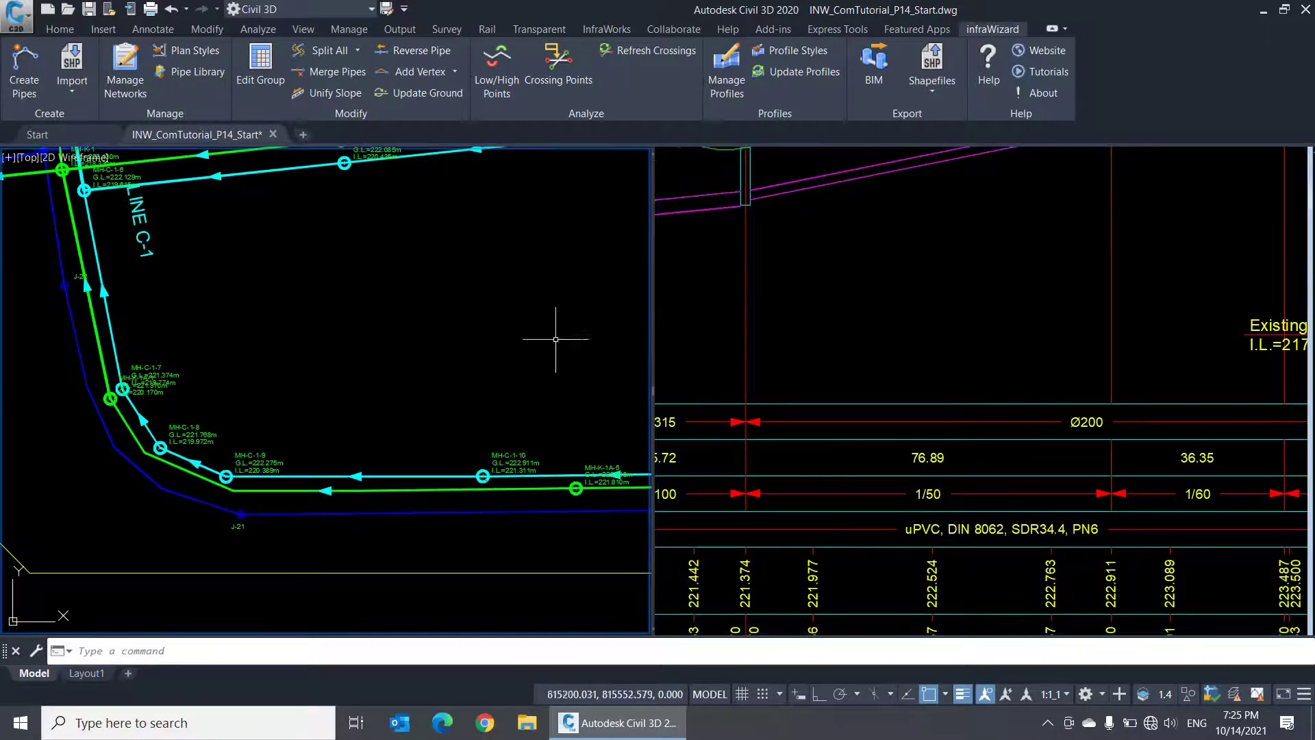
pyautogui.click(329, 71)
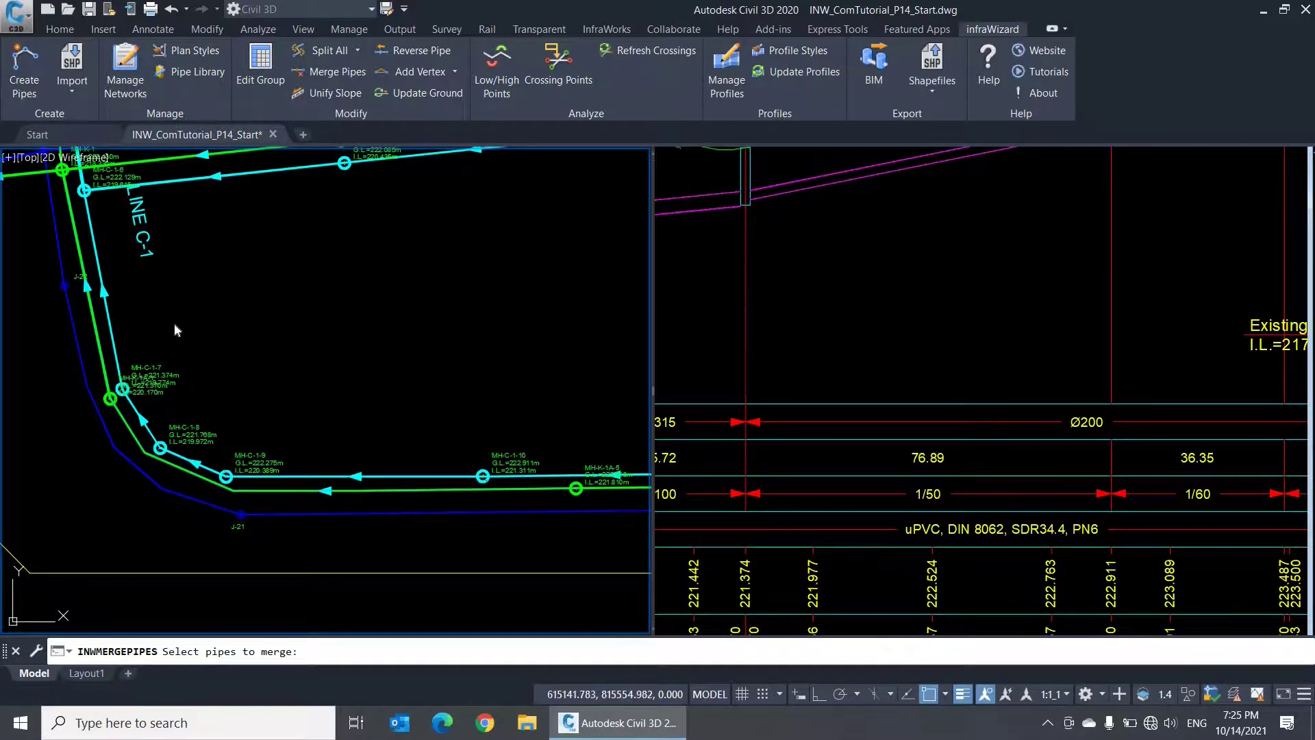
pyautogui.press('Return')
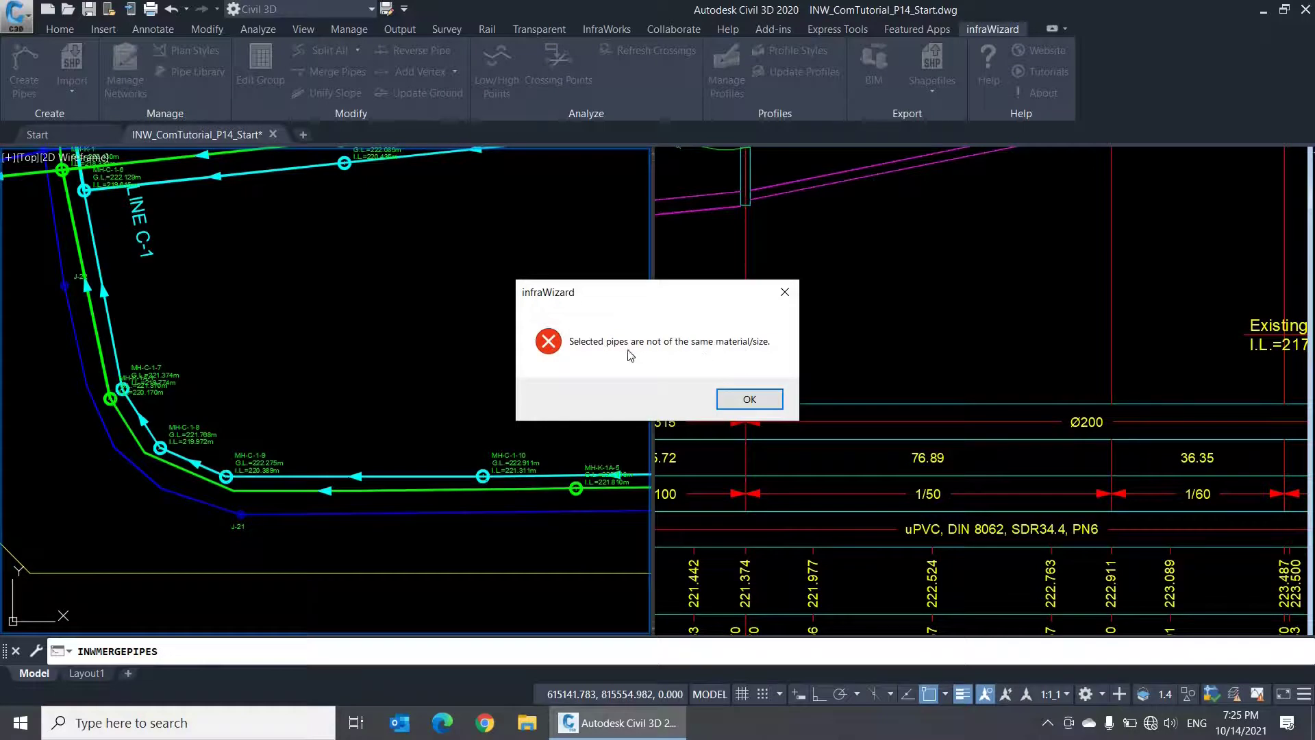
pyautogui.click(734, 411)
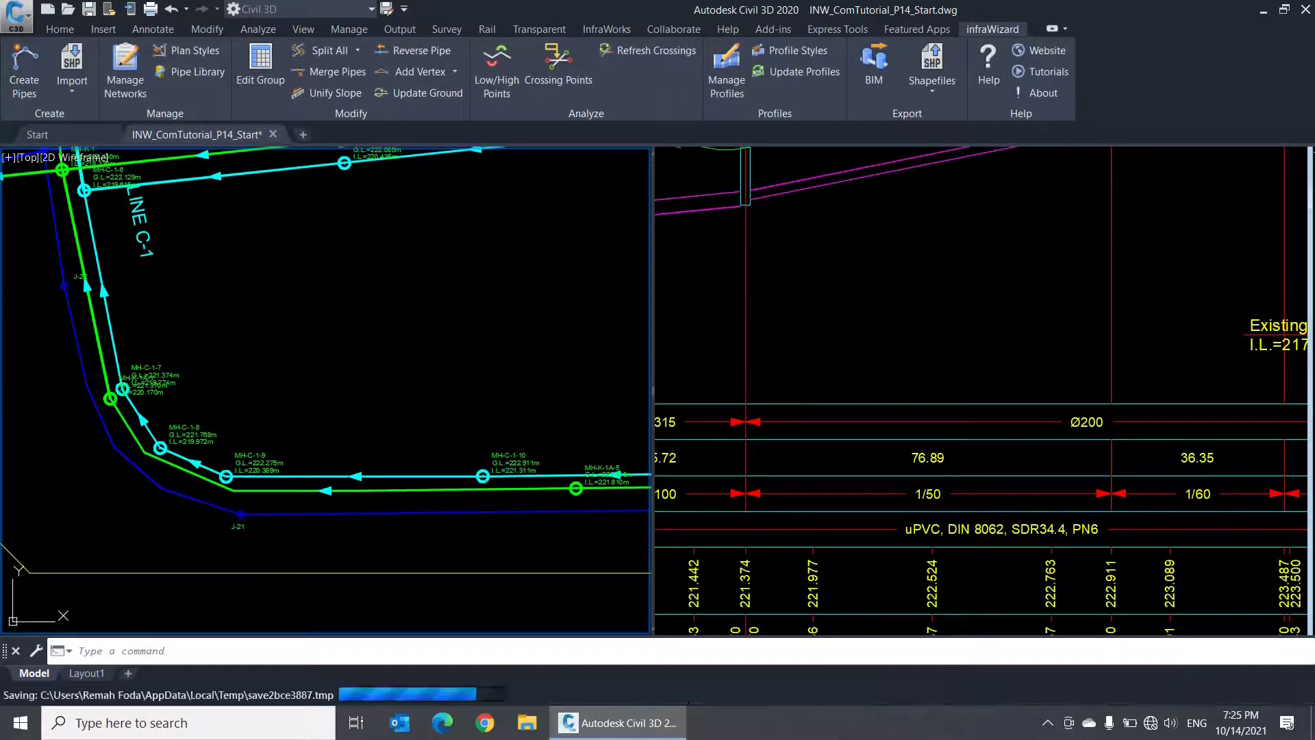
# Undo the pipe merge between MH-K-1A-1 and MH-K-1A-5 together with its profile update.
pyautogui.scroll(-2, 420, 350)
pyautogui.moveTo(464, 351); pyautogui.dragTo(252, 405, button='middle')
pyautogui.moveTo(180, 359); pyautogui.dragTo(293, 397, button='middle')
pyautogui.scroll(2, 96, 336)
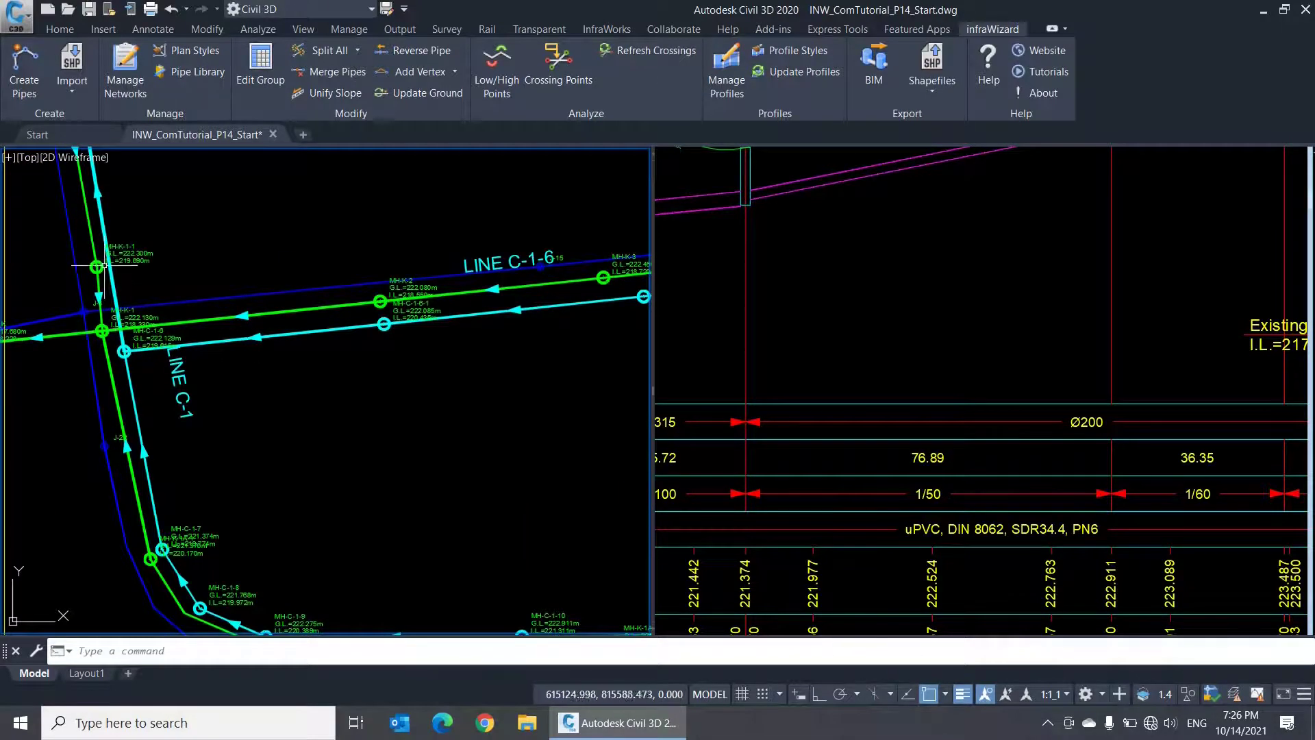
pyautogui.hotkey('ctrl', 'z')
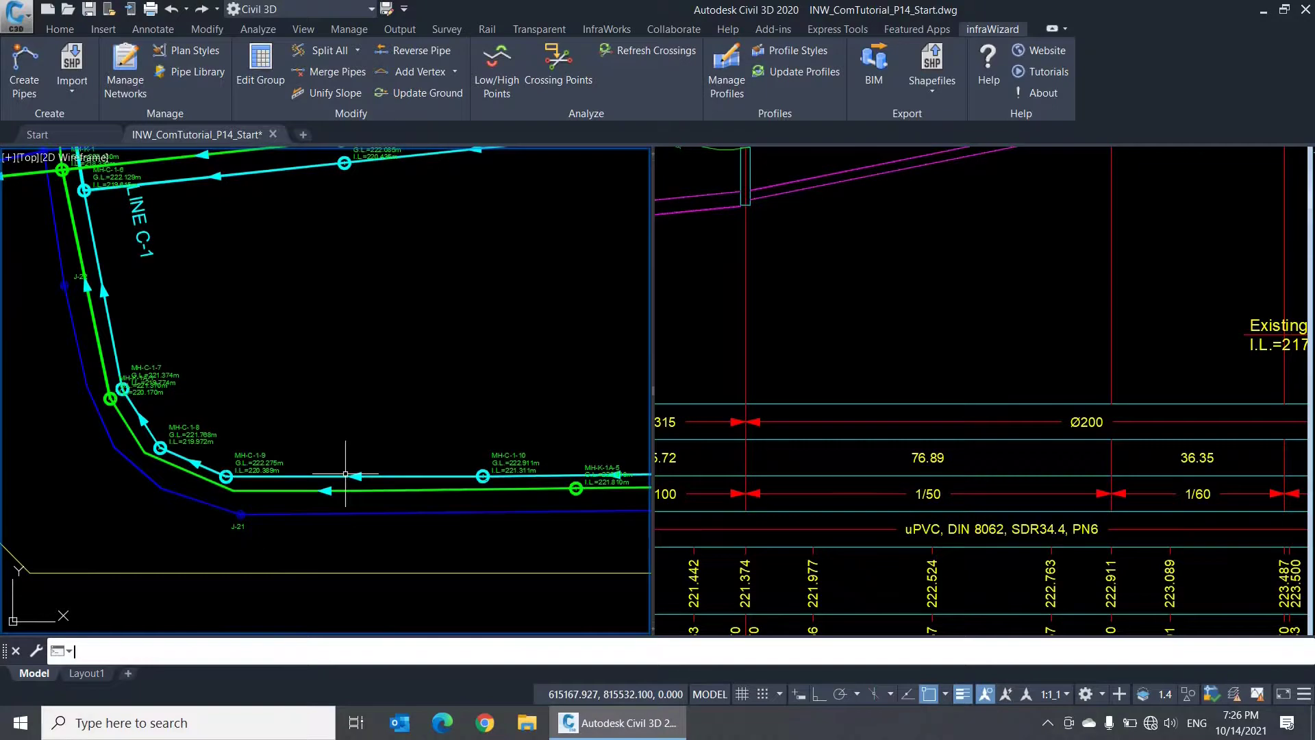
pyautogui.hotkey('ctrl', 'z')
pyautogui.hotkey('ctrl', 'z')
pyautogui.hotkey('ctrl', 'z')
pyautogui.hotkey('ctrl', 'z')
pyautogui.hotkey('ctrl', 'z')
pyautogui.hotkey('ctrl', 'z')
pyautogui.hotkey('ctrl', 'z')
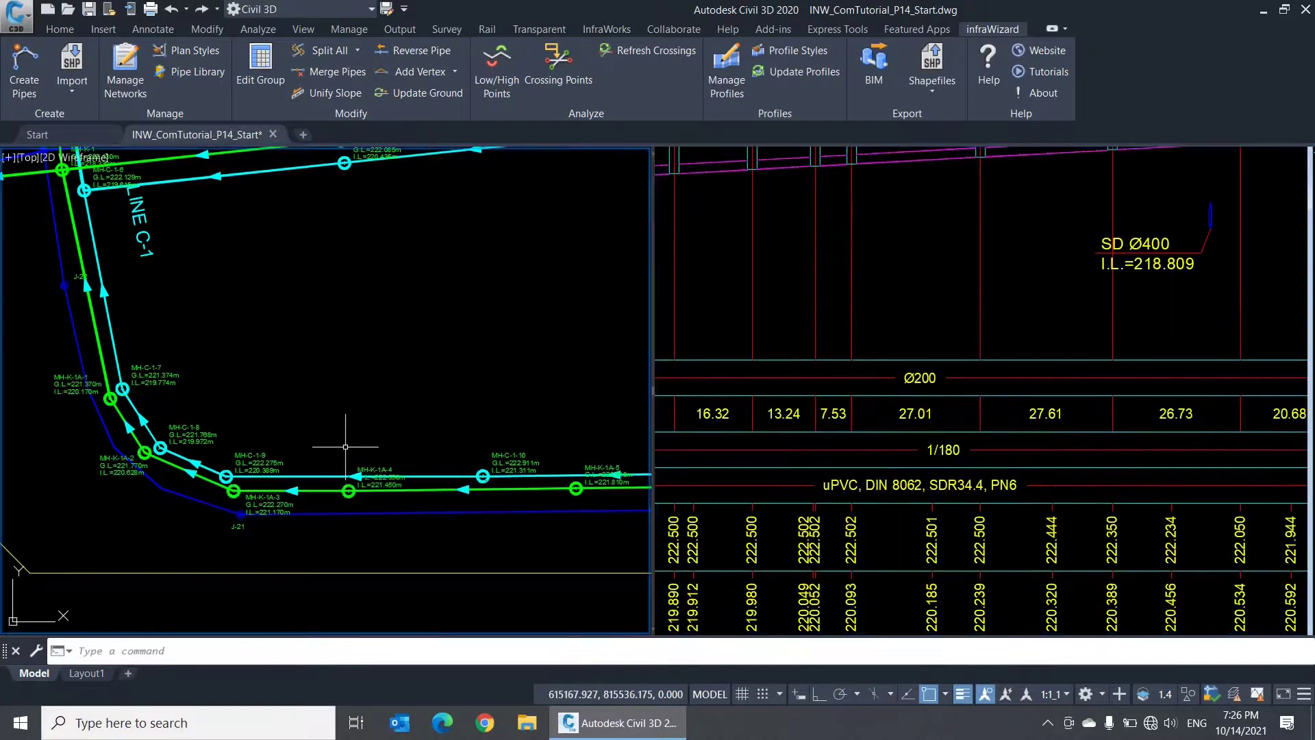
# Unify the slope of the green pipes between MH-K-1A-1 and MH-K-1A-5, consulting their individual slopes in the LINE K-1A profile.
pyautogui.moveTo(350, 311); pyautogui.dragTo(456, 304, button='middle')
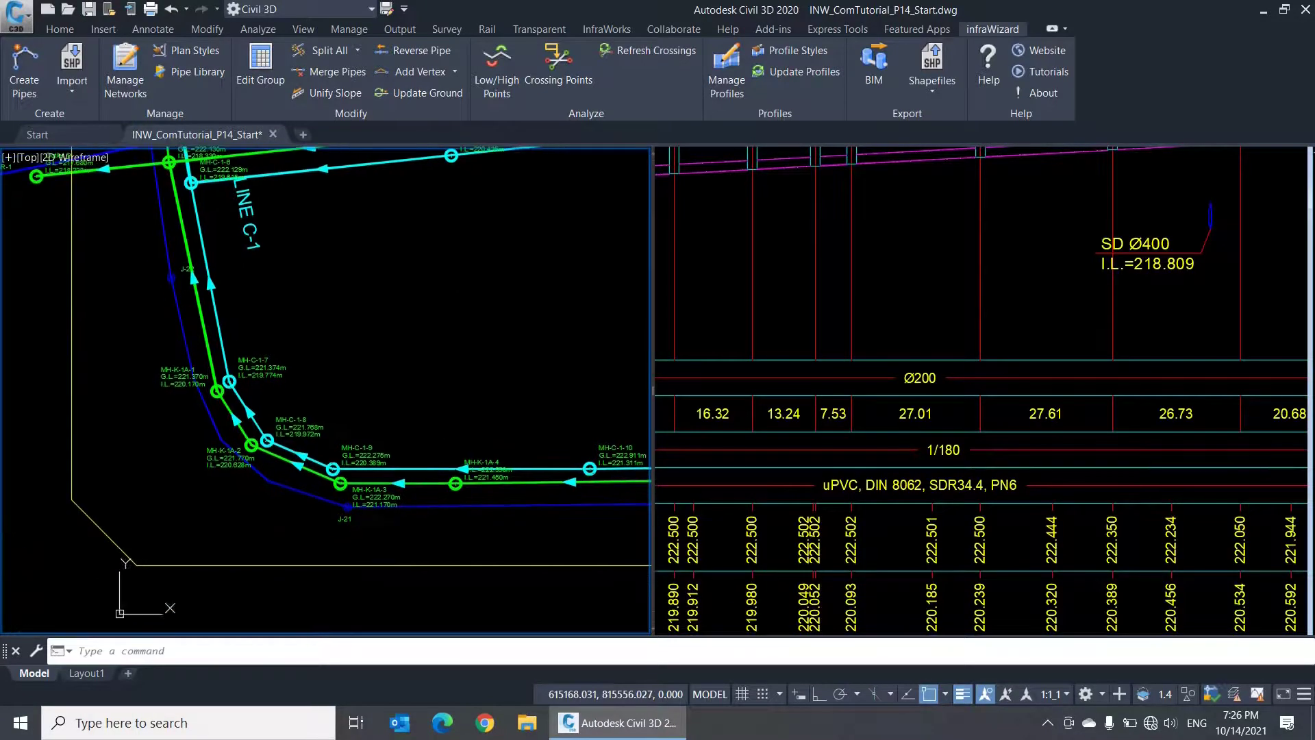
pyautogui.click(335, 93)
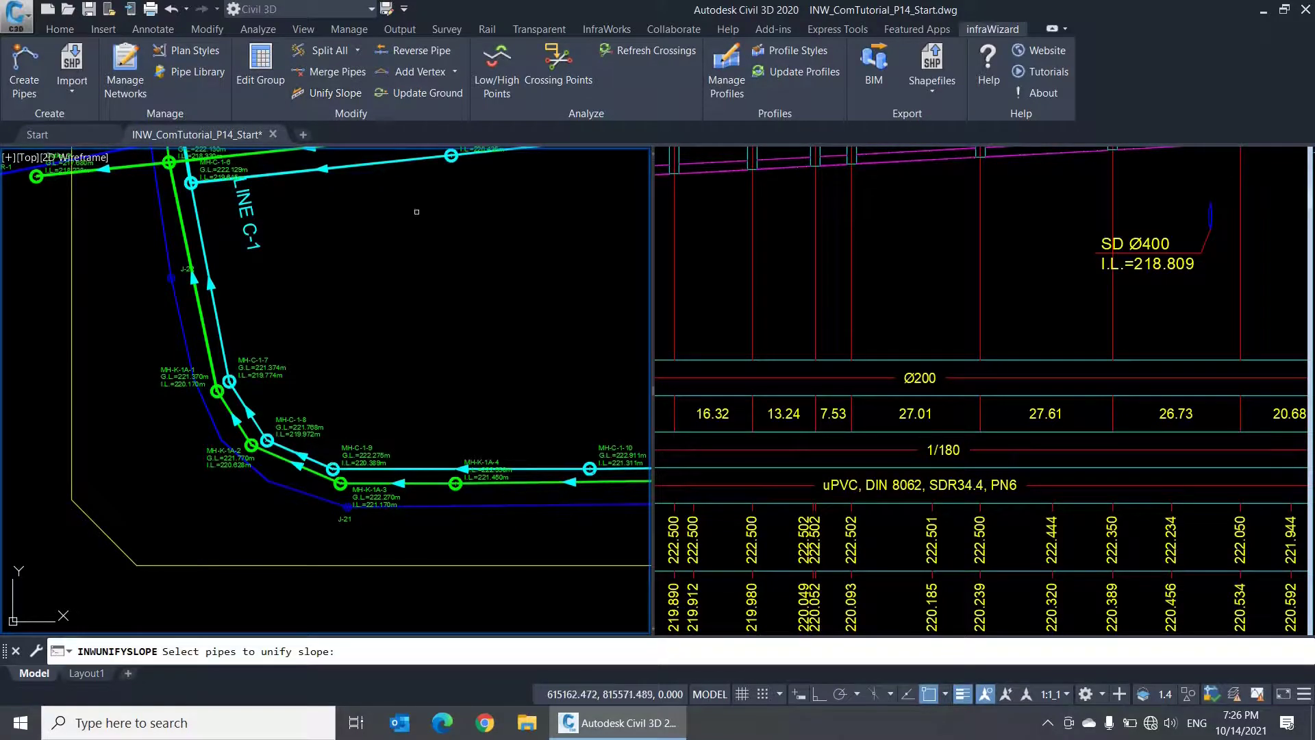
pyautogui.moveTo(423, 277); pyautogui.dragTo(350, 217, button='middle')
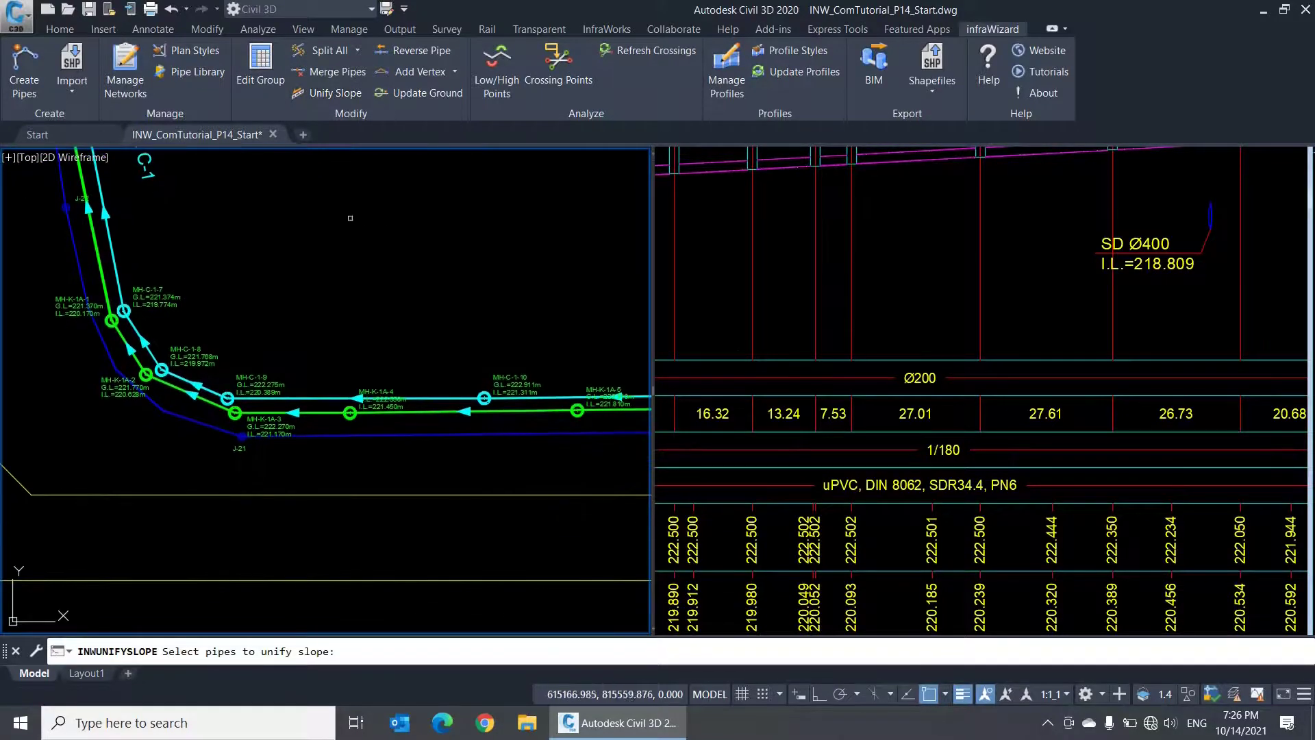
pyautogui.click(753, 350)
pyautogui.scroll(-4, 870, 370)
pyautogui.moveTo(849, 436); pyautogui.dragTo(951, 251, button='middle')
pyautogui.scroll(2, 900, 585)
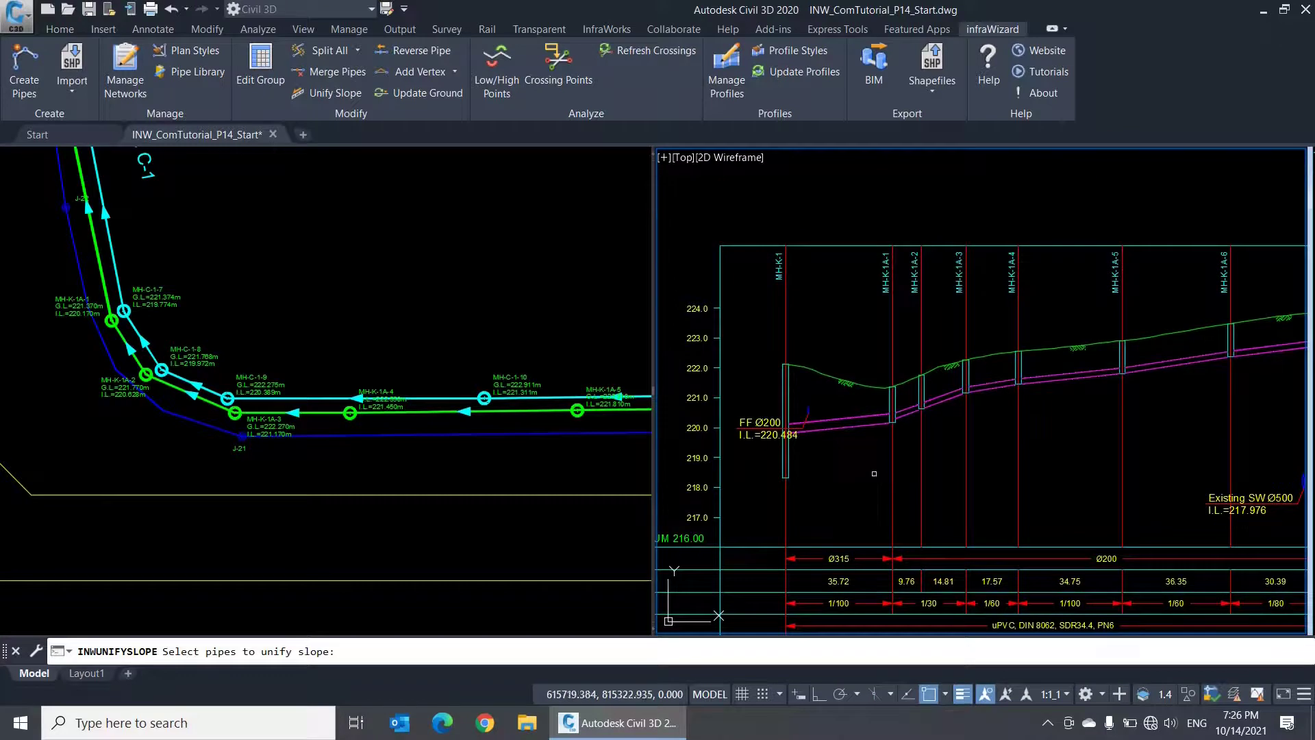
pyautogui.scroll(3, 1021, 508)
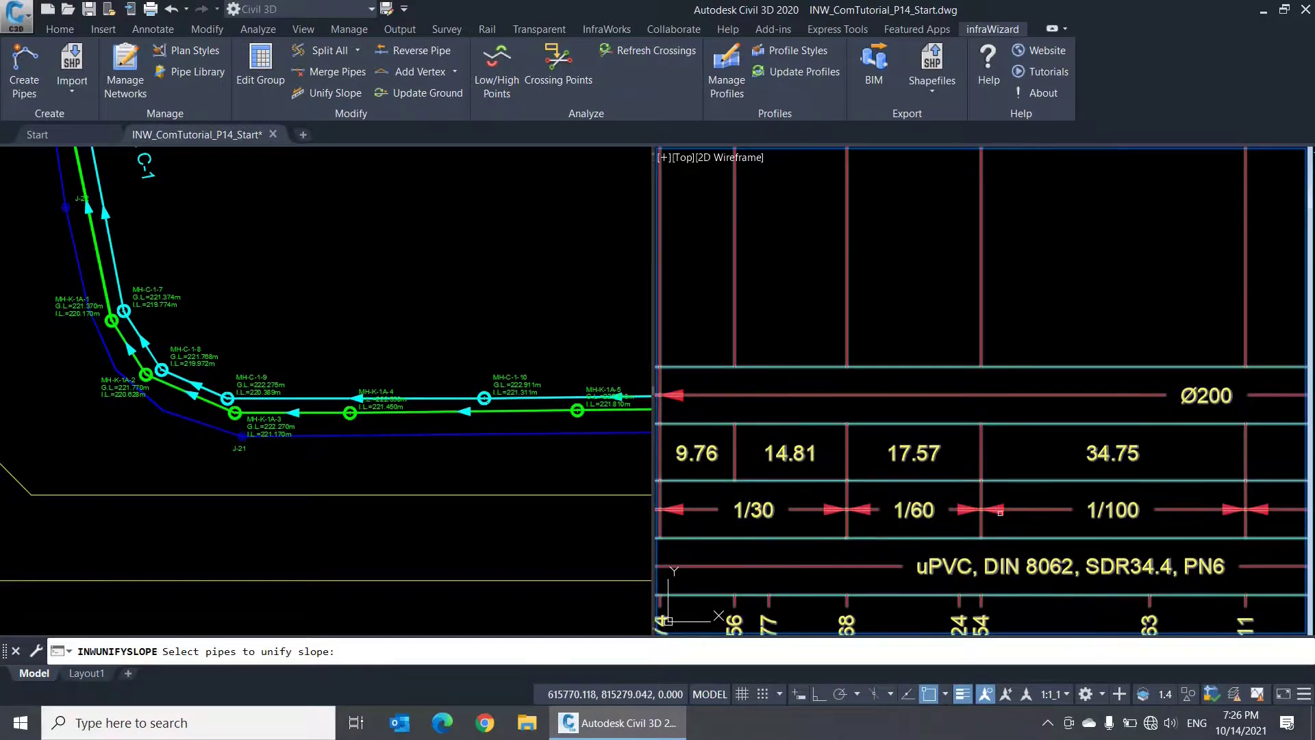
pyautogui.scroll(-6, 1000, 512)
pyautogui.click(373, 344)
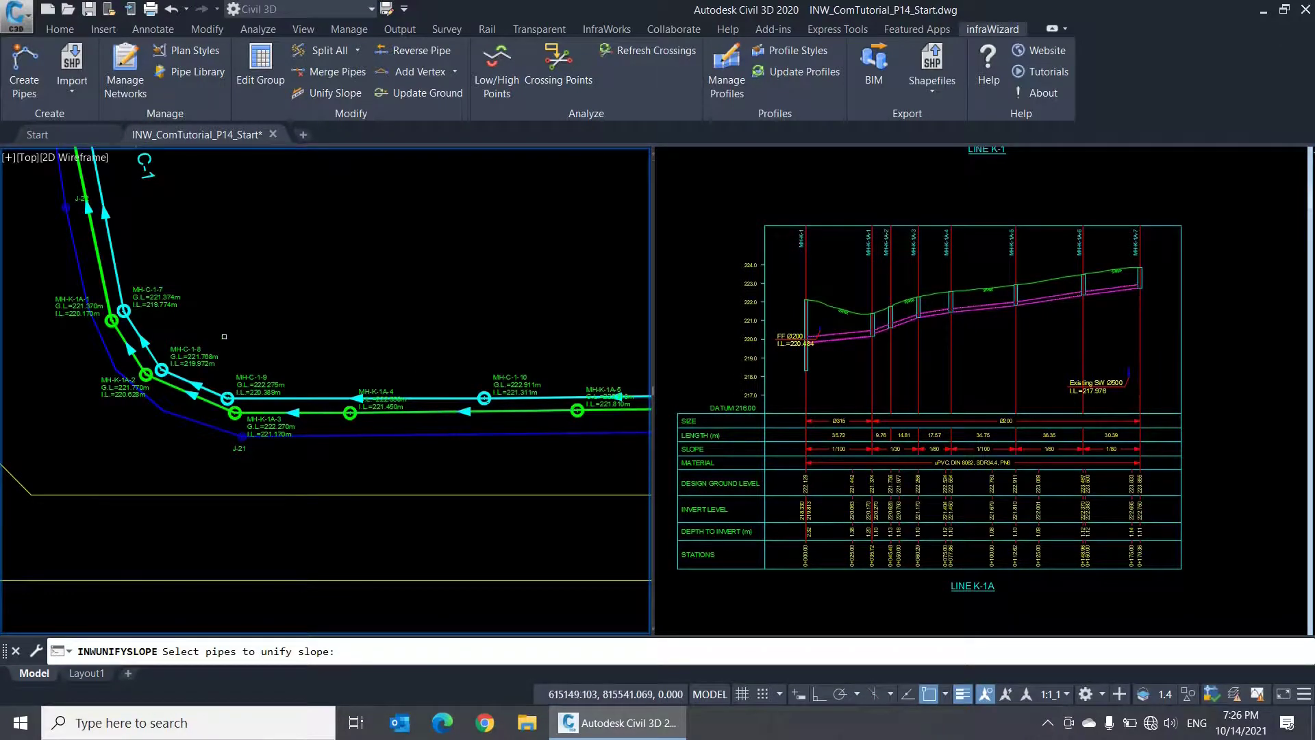
pyautogui.press('Return')
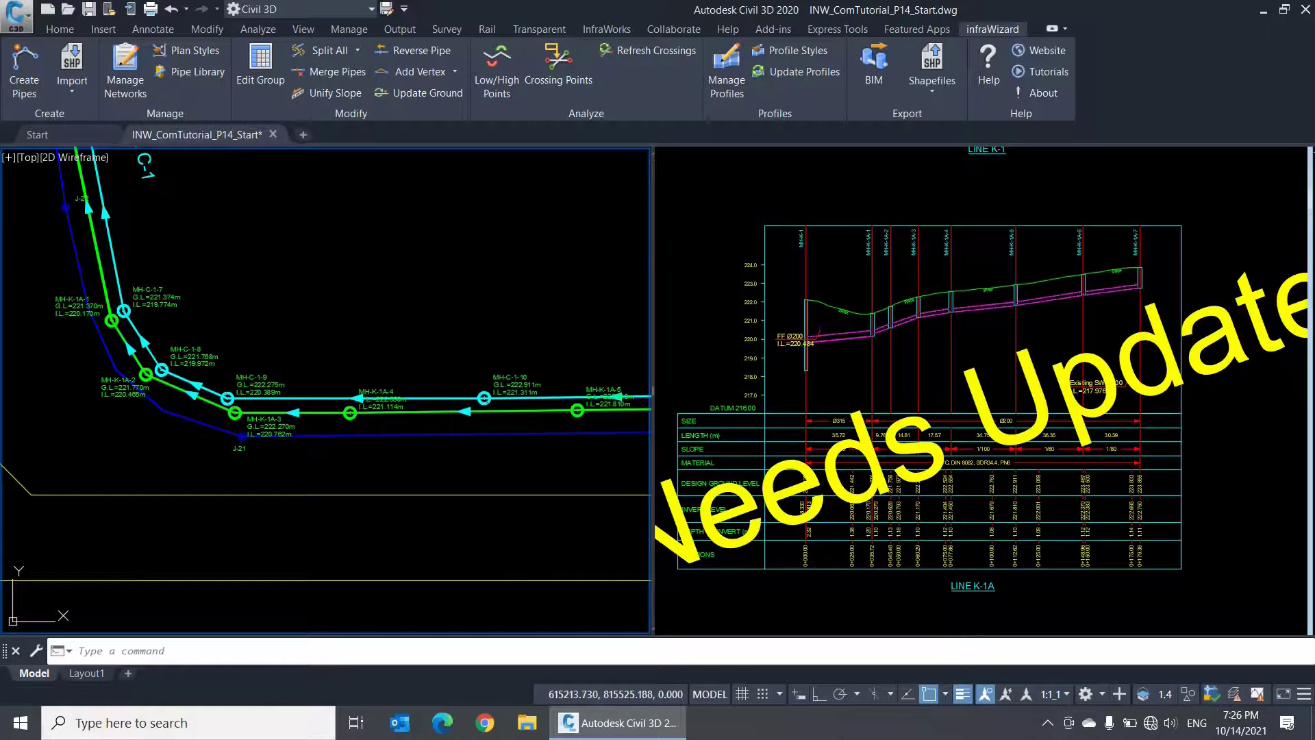
# Update the outdated LINE K-1A profile and examine the slope and inverts between MH-K-1A-1 and MH-K-1A-5.
pyautogui.click(886, 451)
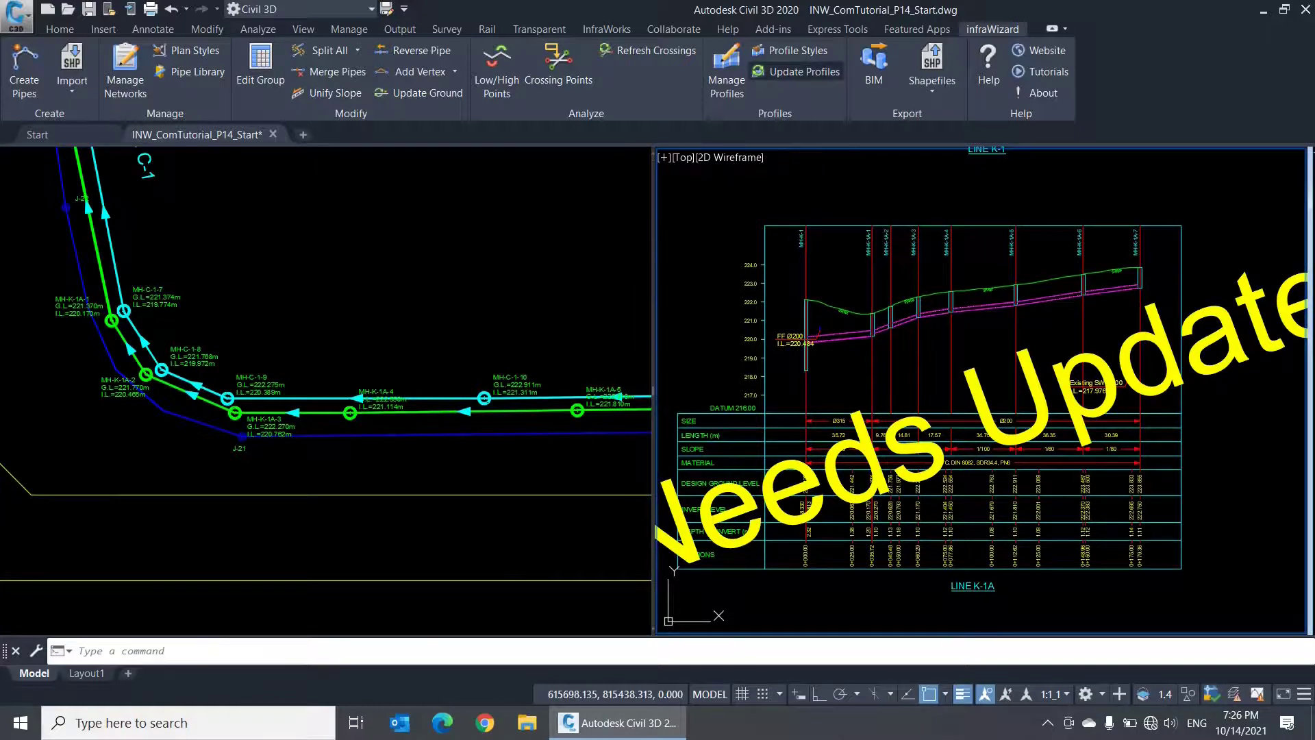
pyautogui.scroll(4, 925, 314)
pyautogui.moveTo(1108, 303); pyautogui.dragTo(1134, 285, button='middle')
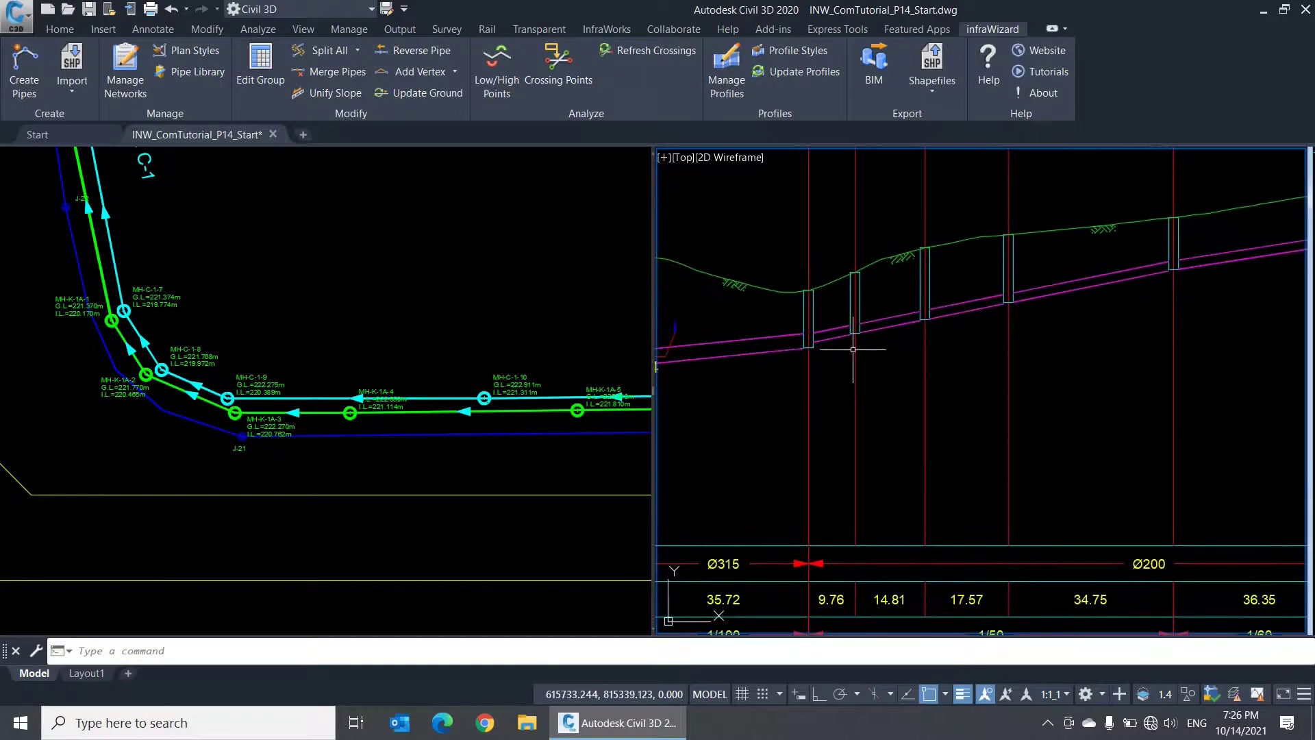
pyautogui.moveTo(1051, 432); pyautogui.dragTo(1047, 273, button='middle')
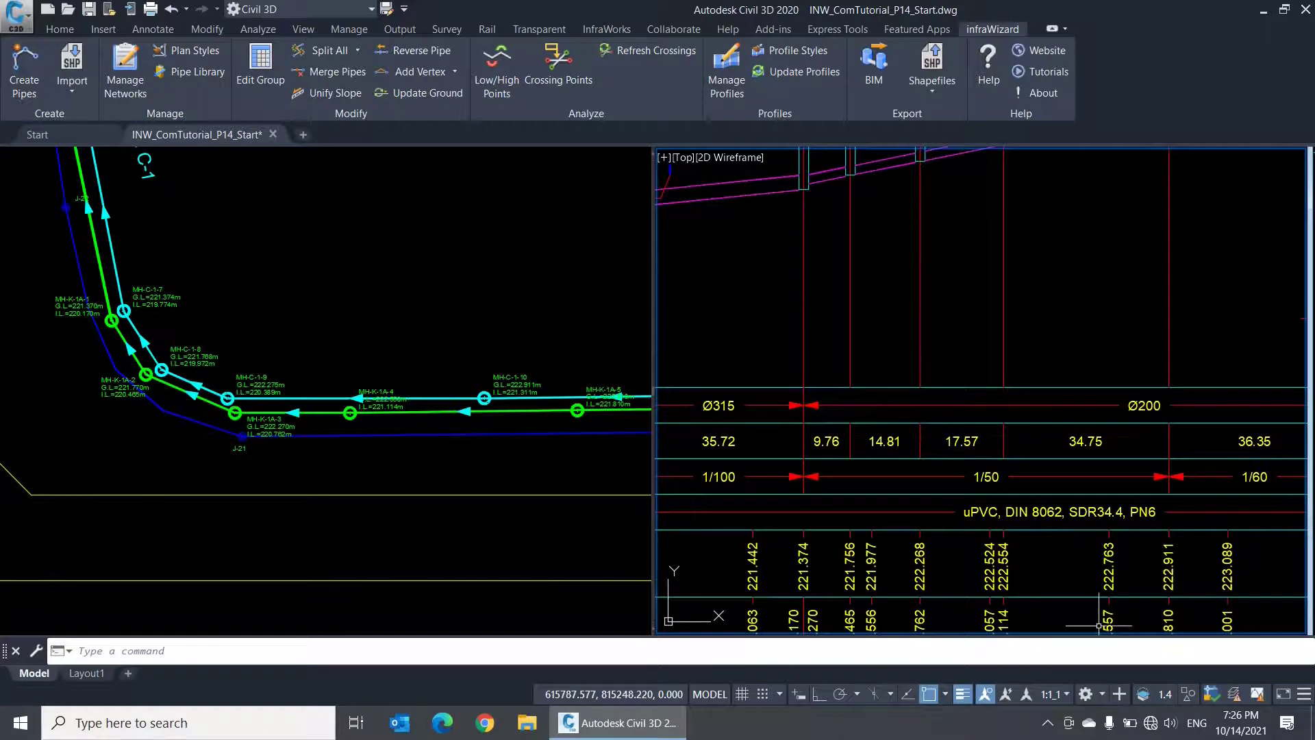
pyautogui.moveTo(884, 352); pyautogui.dragTo(888, 404, button='middle')
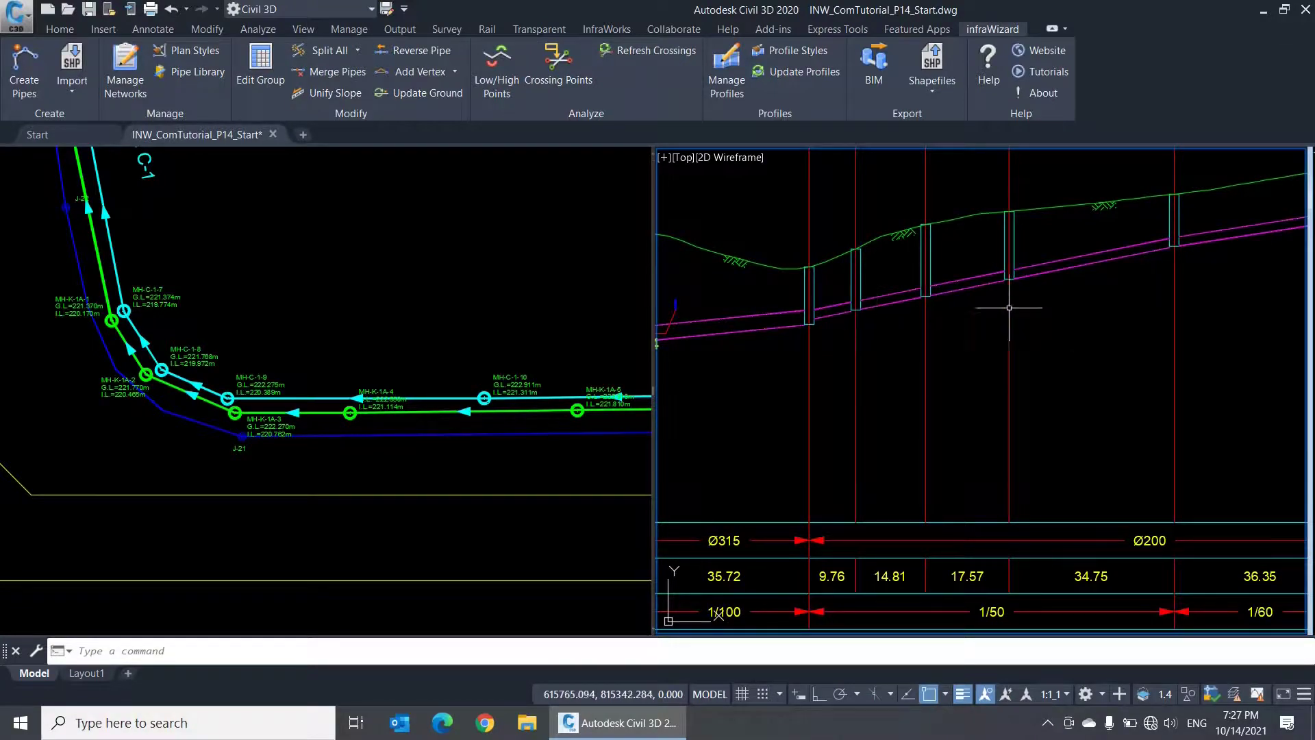
pyautogui.moveTo(852, 361); pyautogui.dragTo(927, 347, button='middle')
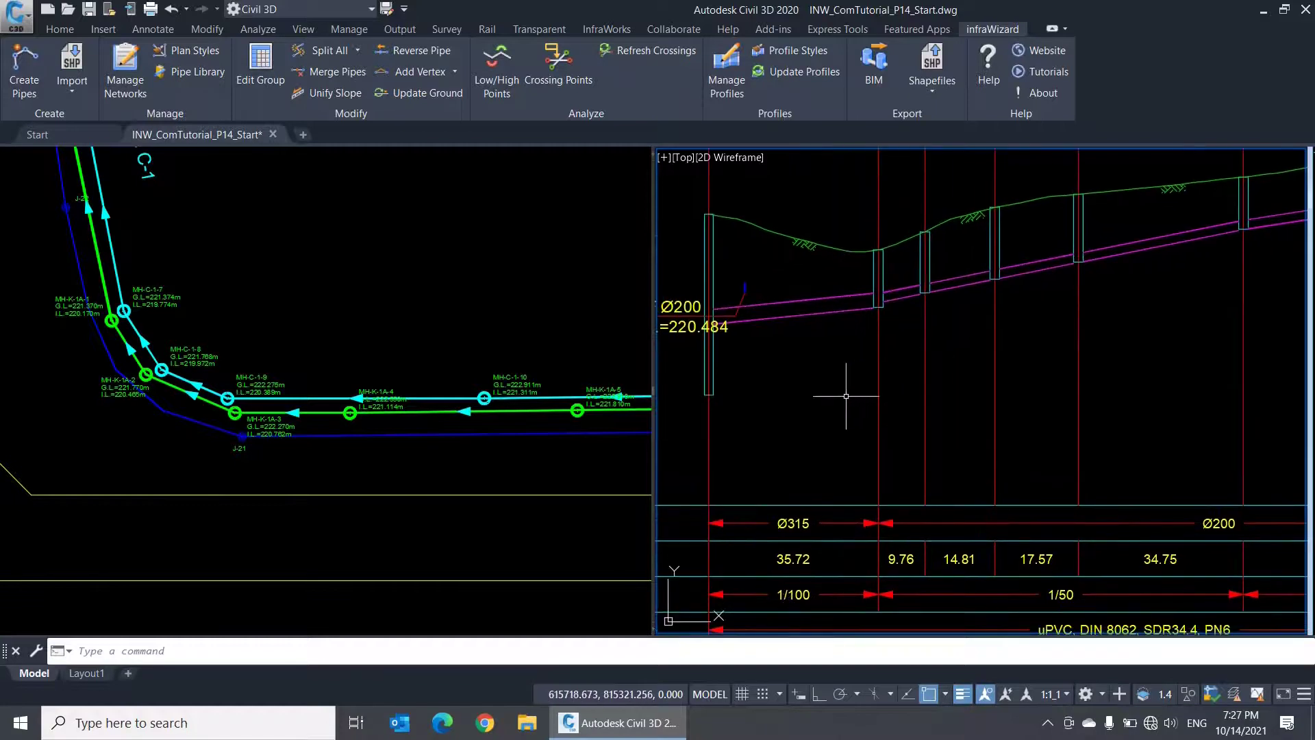
pyautogui.moveTo(846, 395); pyautogui.dragTo(875, 372, button='middle')
# Create SD network pipes from the zigzag polyline below the site boundary in plan.
pyautogui.click(523, 352)
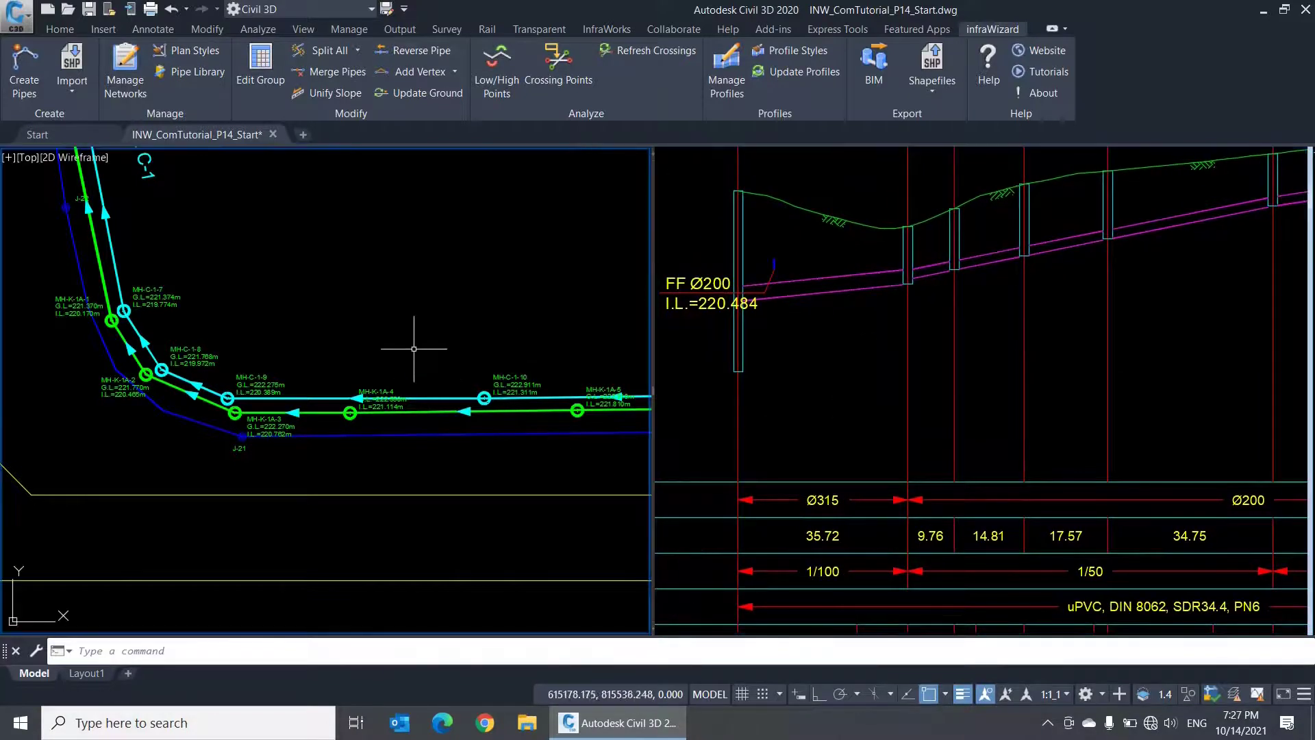
pyautogui.scroll(-5, 415, 358)
pyautogui.moveTo(384, 455); pyautogui.dragTo(517, 476, button='middle')
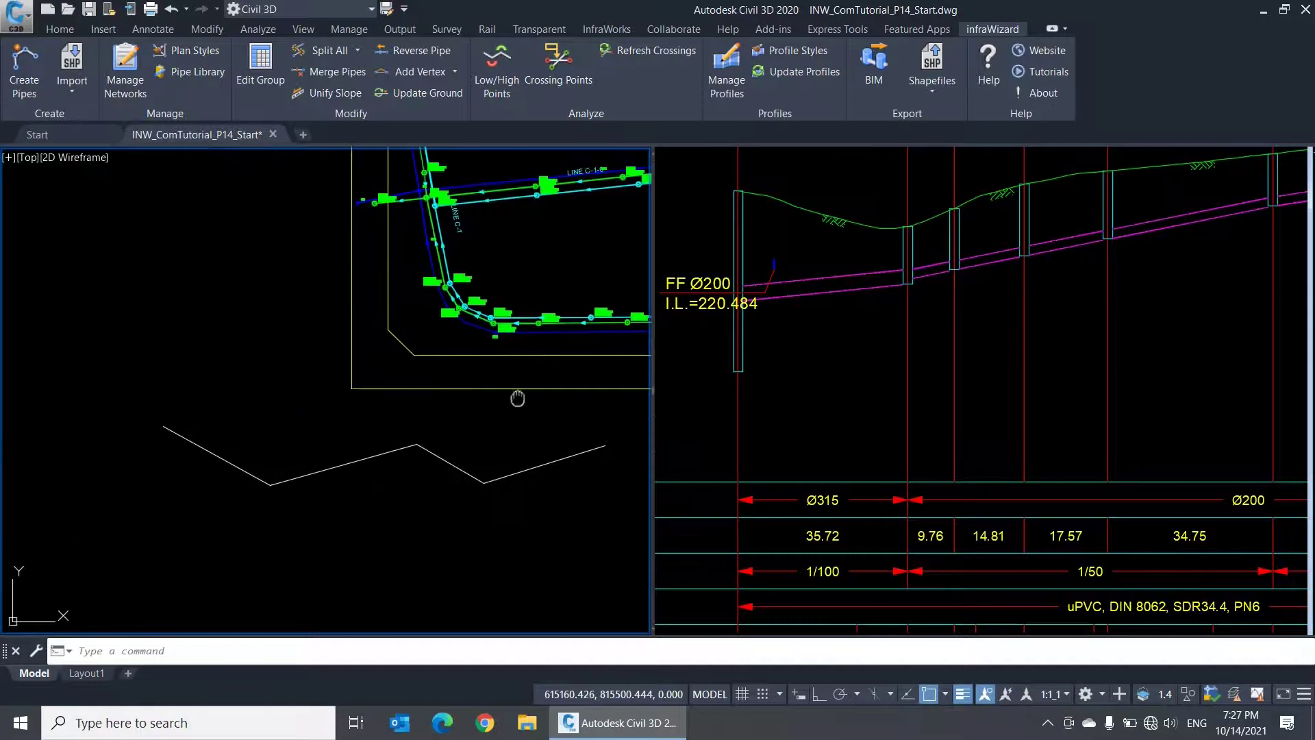
pyautogui.click(28, 86)
pyautogui.click(508, 422)
pyautogui.click(250, 502)
pyautogui.press('Return')
pyautogui.click(602, 341)
pyautogui.click(601, 373)
pyautogui.click(597, 454)
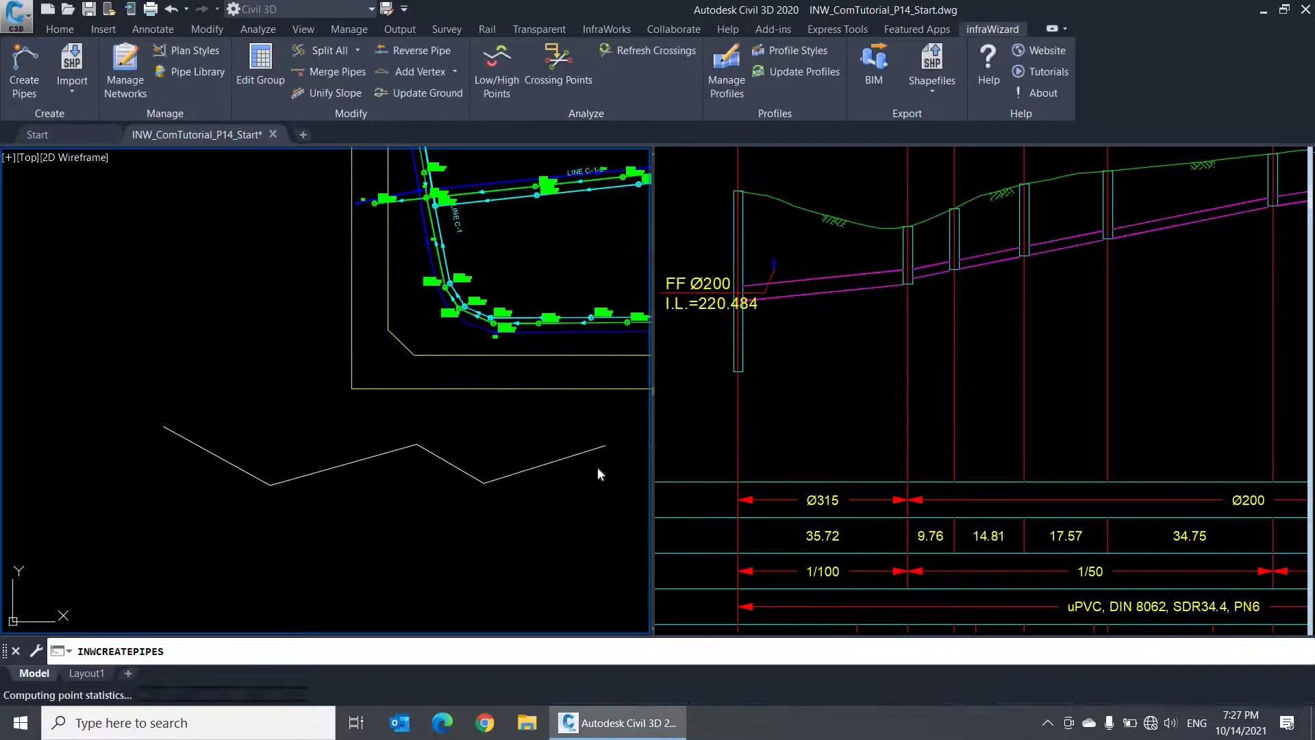
# Set the invert level of node N-5, the upstream end of the zigzag line, to 10 m.
pyautogui.scroll(4, 595, 458)
pyautogui.scroll(2, 588, 459)
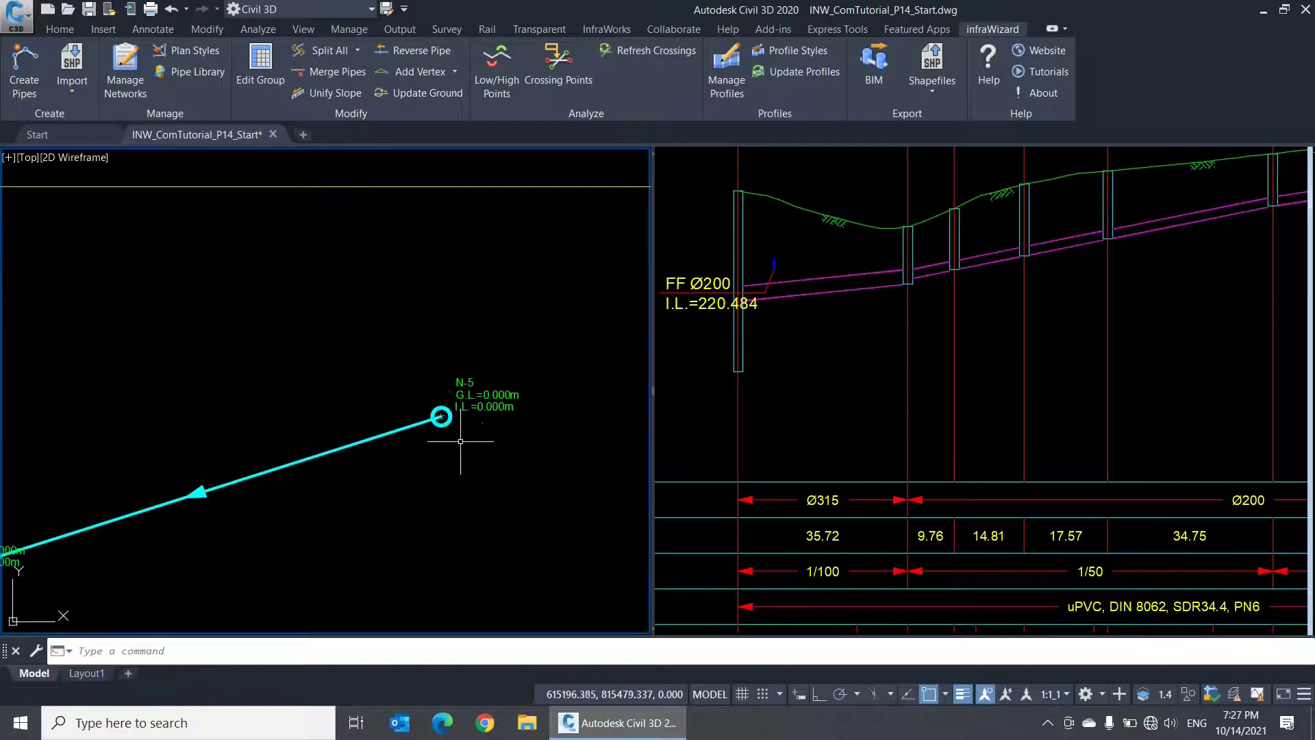
pyautogui.doubleClick(440, 414)
pyautogui.moveTo(833, 362); pyautogui.dragTo(779, 367)
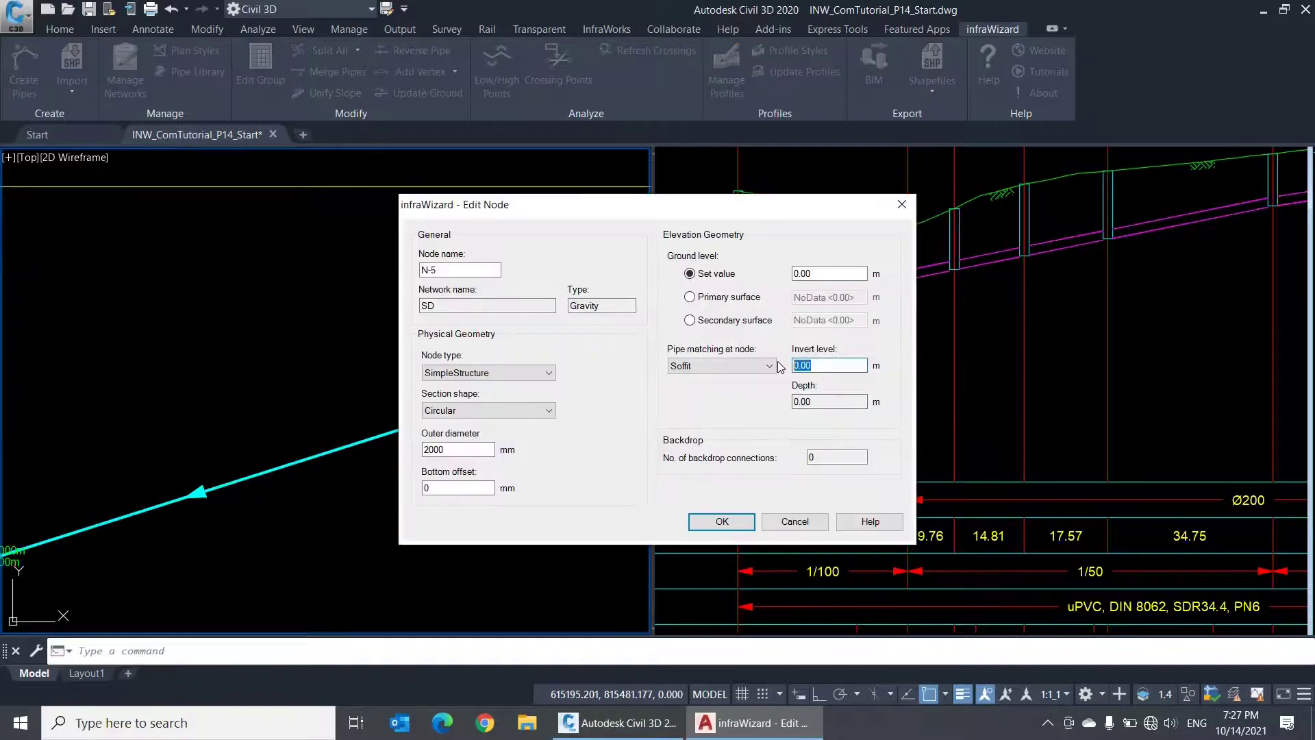
pyautogui.click(749, 528)
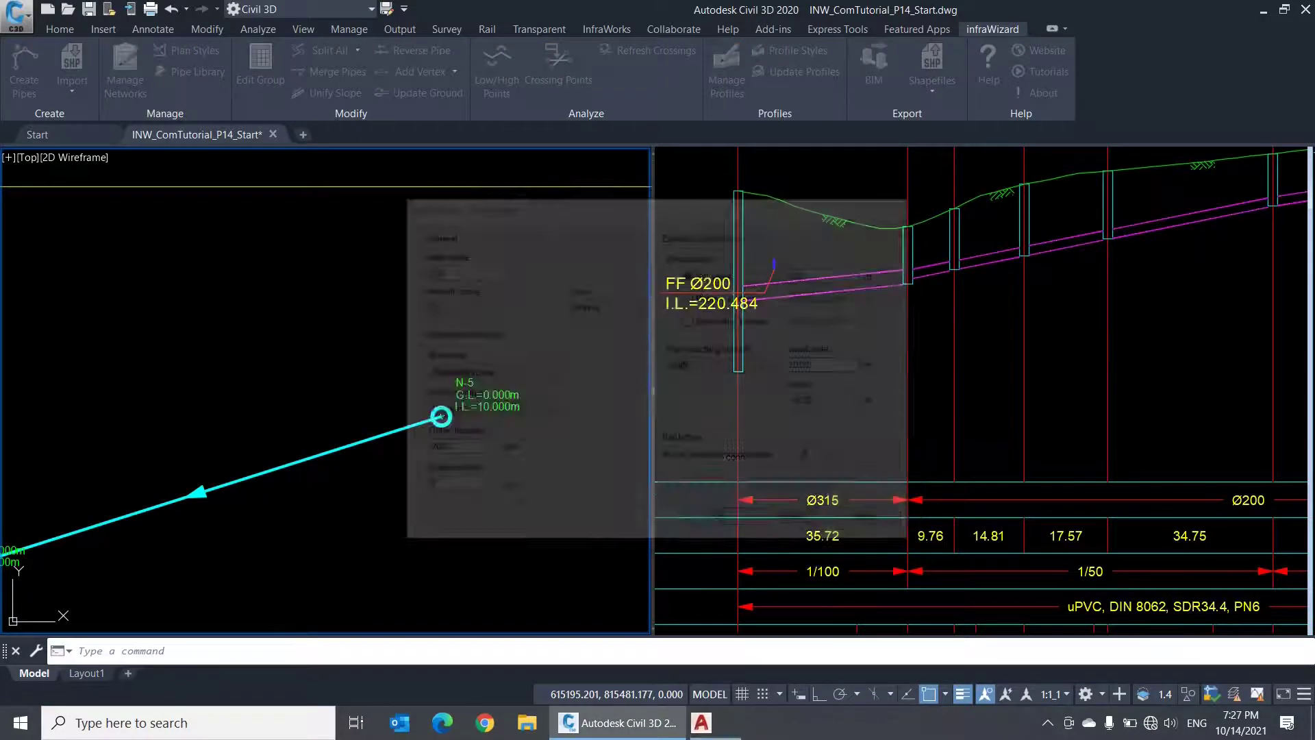
# Set the invert level of node N-2, the downstream end of the zigzag line, to 5 m.
pyautogui.scroll(-3, 174, 491)
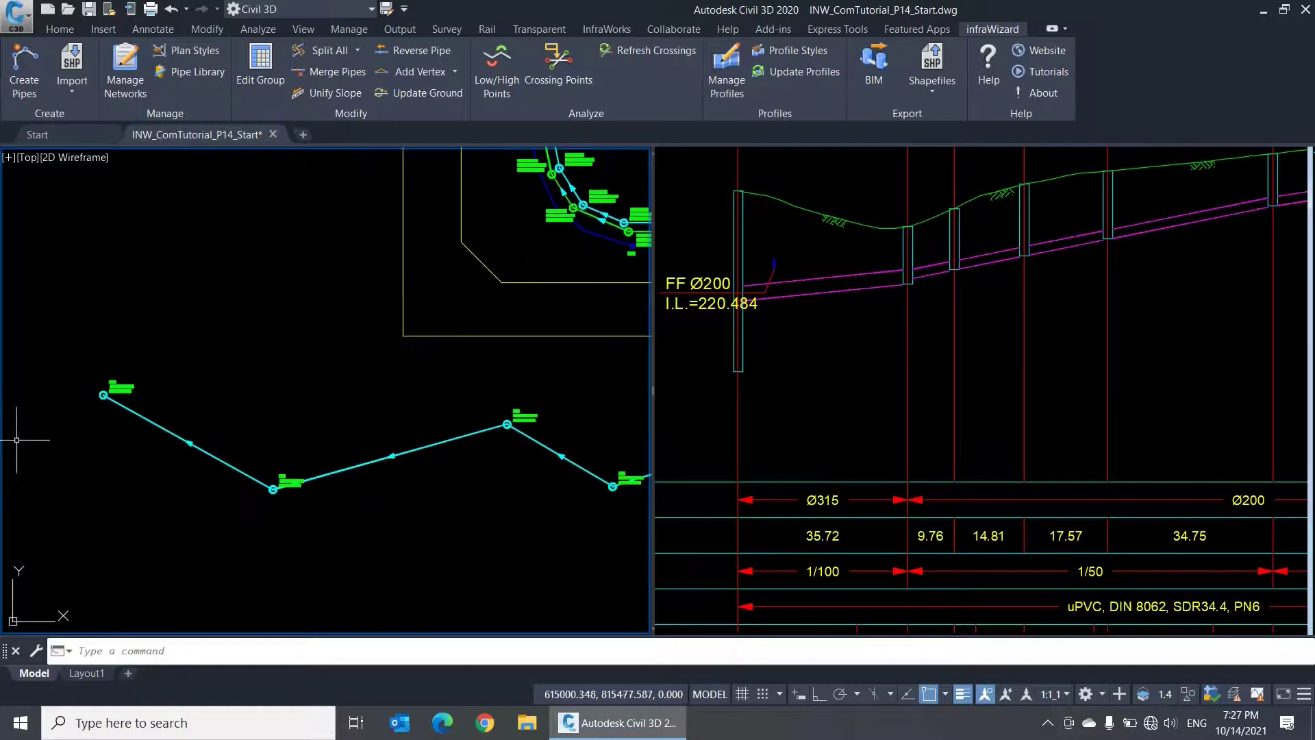
pyautogui.scroll(4, 95, 397)
pyautogui.doubleClick(164, 378)
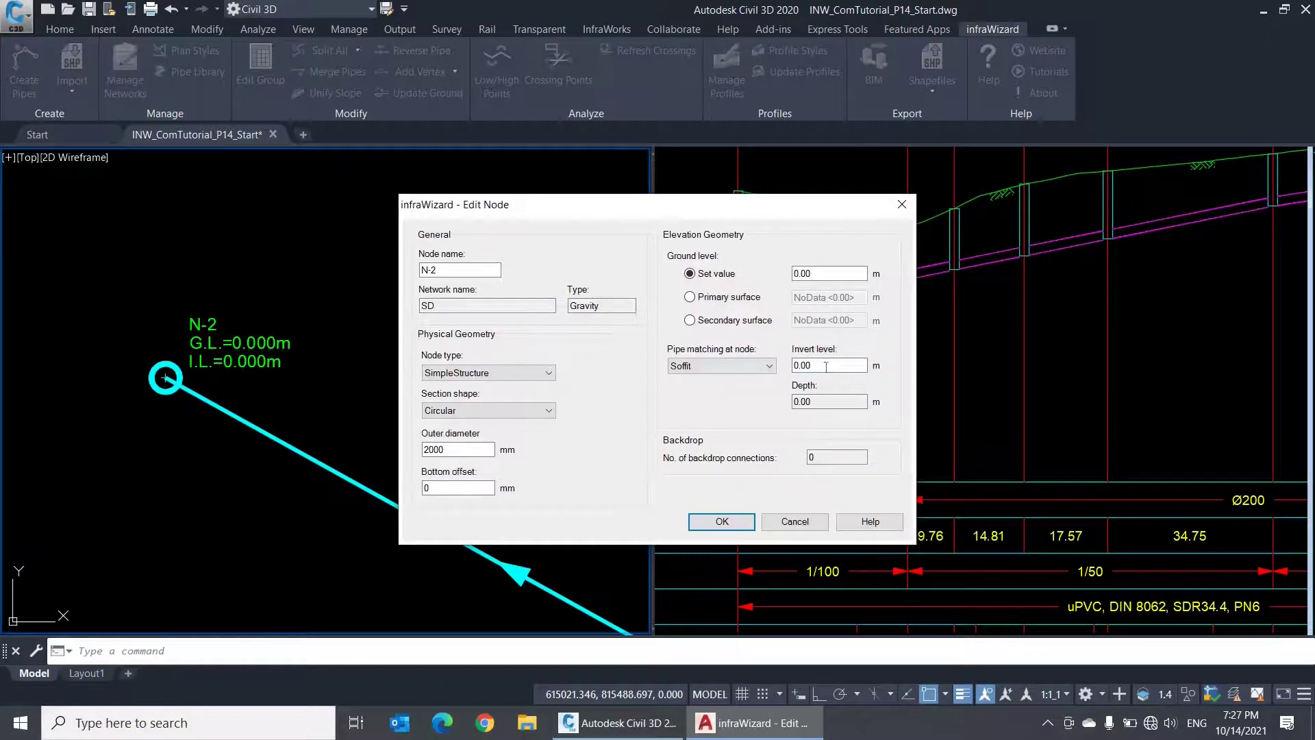
pyautogui.press('Return')
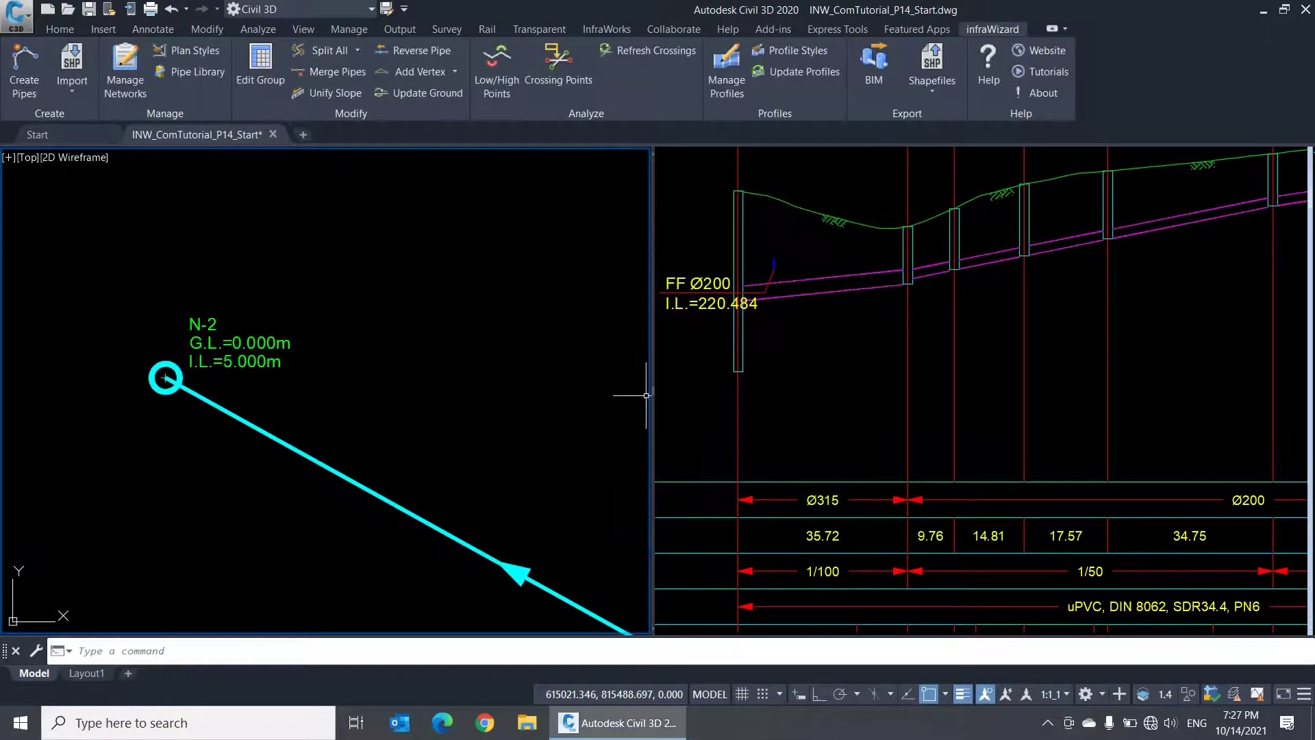
# Unify the slope of all the zigzag pipes between N-5 and N-2.
pyautogui.scroll(-3, 499, 470)
pyautogui.moveTo(500, 469); pyautogui.dragTo(152, 429, button='middle')
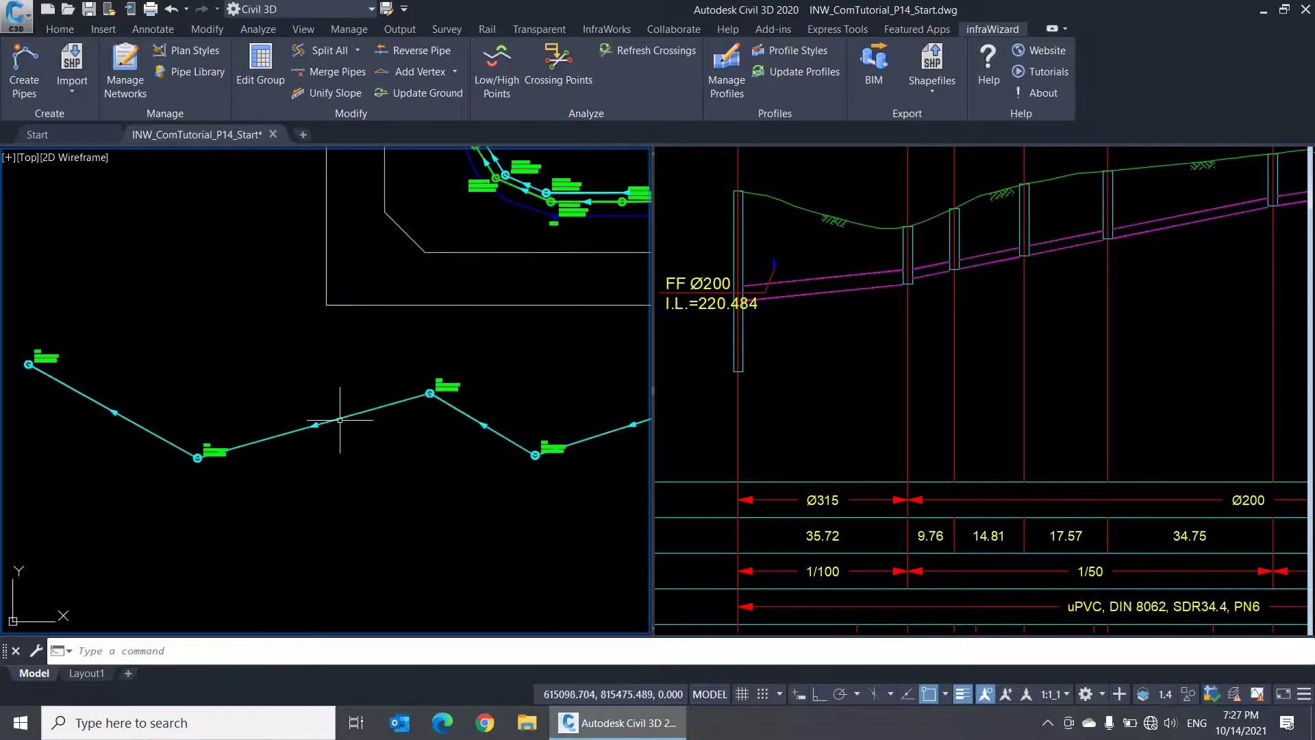
pyautogui.scroll(-2, 350, 423)
pyautogui.scroll(2, 359, 425)
pyautogui.moveTo(366, 429); pyautogui.dragTo(315, 429, button='middle')
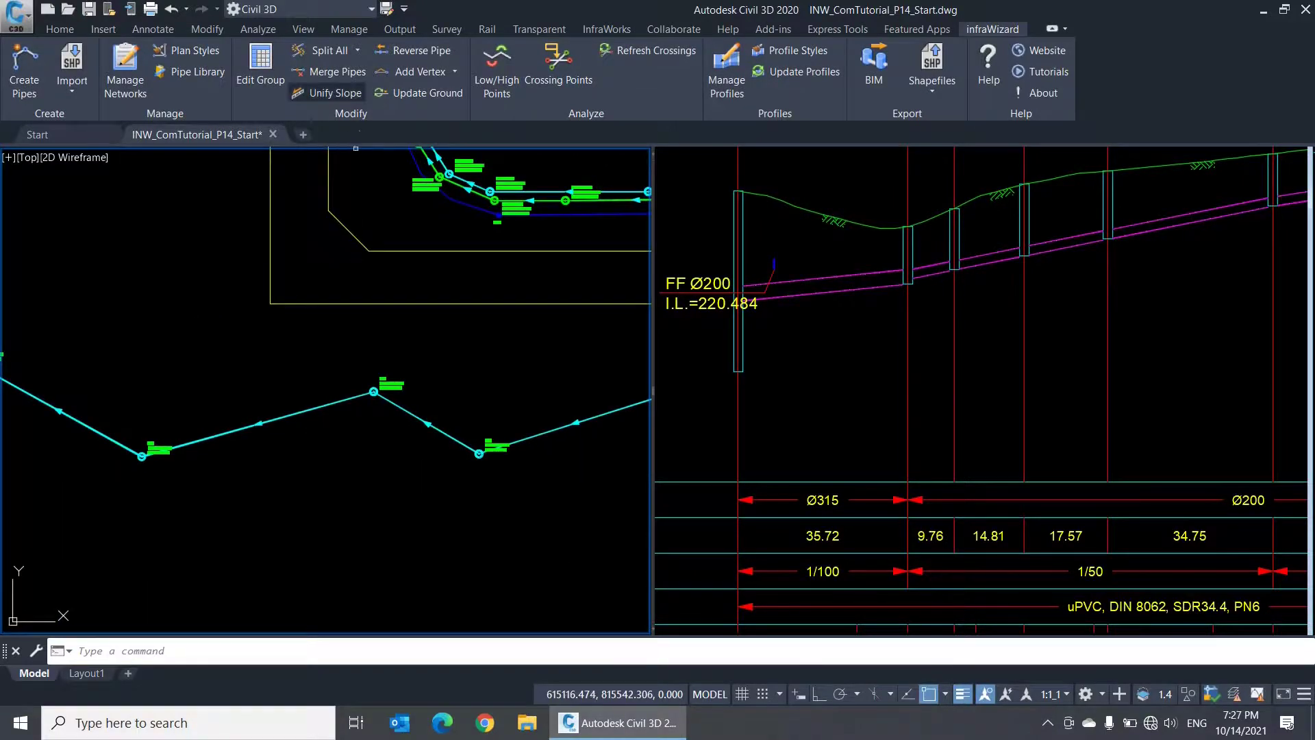
pyautogui.click(334, 92)
pyautogui.click(562, 359)
pyautogui.click(86, 568)
pyautogui.press('Return')
# Move the N-4 node label down so that it clears the pipe line.
pyautogui.moveTo(485, 499); pyautogui.dragTo(576, 370, button='middle')
pyautogui.scroll(4, 467, 397)
pyautogui.scroll(2, 443, 400)
pyautogui.moveTo(89, 508); pyautogui.dragTo(429, 451, button='middle')
pyautogui.click(349, 433)
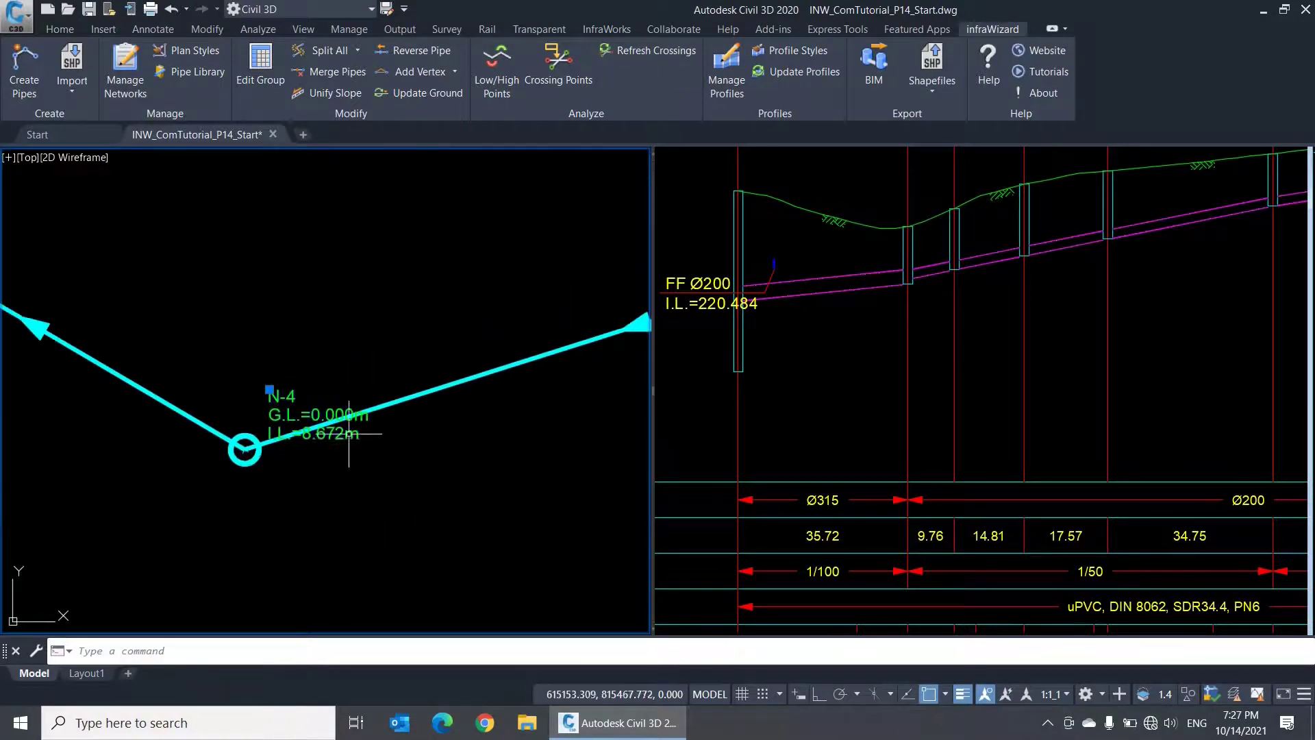
pyautogui.write('m')
pyautogui.press('Return')
pyautogui.click(372, 473)
pyautogui.click(394, 519)
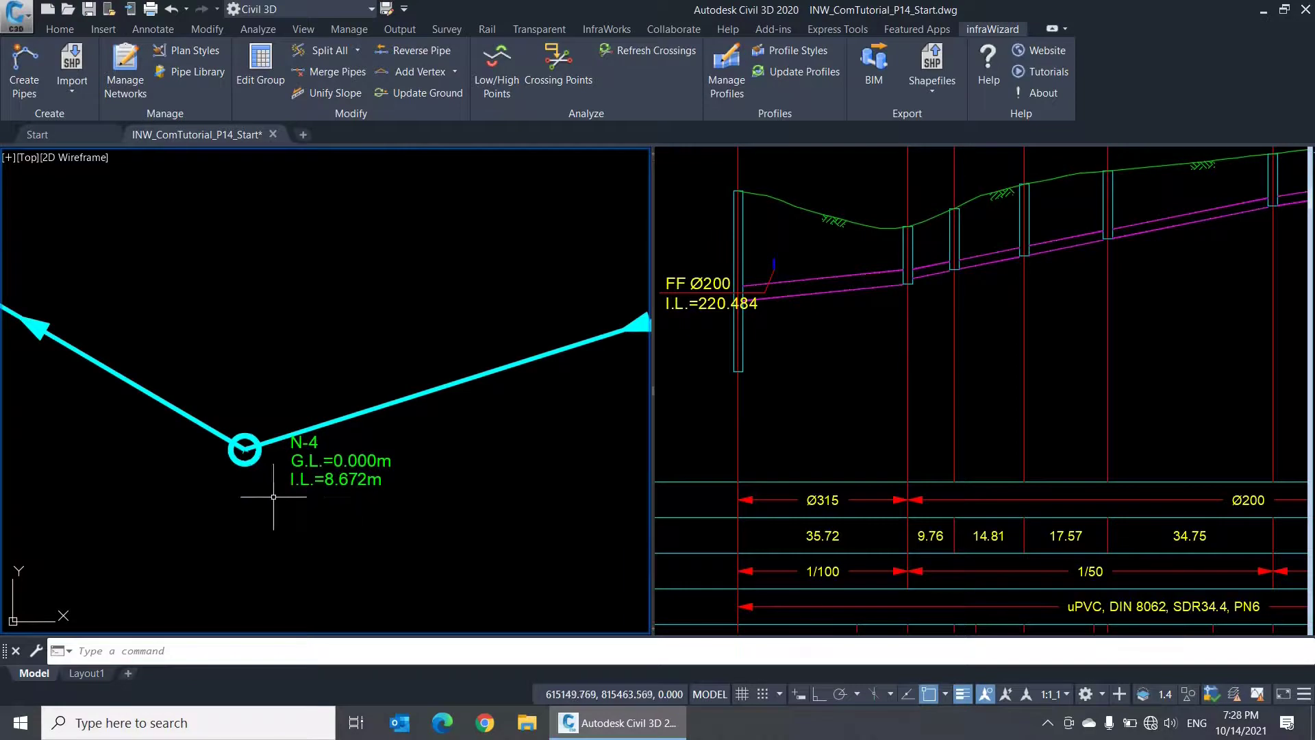
# Move the label of the low node next to N-2 below its pipe while checking the invert levels along to N-2.
pyautogui.moveTo(356, 497); pyautogui.dragTo(484, 537, button='middle')
pyautogui.moveTo(182, 294); pyautogui.dragTo(551, 297, button='middle')
pyautogui.moveTo(26, 399); pyautogui.dragTo(435, 390, button='middle')
pyautogui.moveTo(27, 527); pyautogui.dragTo(332, 454, button='middle')
pyautogui.click(341, 452)
pyautogui.moveTo(359, 469); pyautogui.dragTo(369, 514)
pyautogui.moveTo(282, 506); pyautogui.dragTo(518, 541, button='middle')
pyautogui.scroll(-2, 130, 390)
pyautogui.moveTo(131, 391); pyautogui.dragTo(429, 506, button='middle')
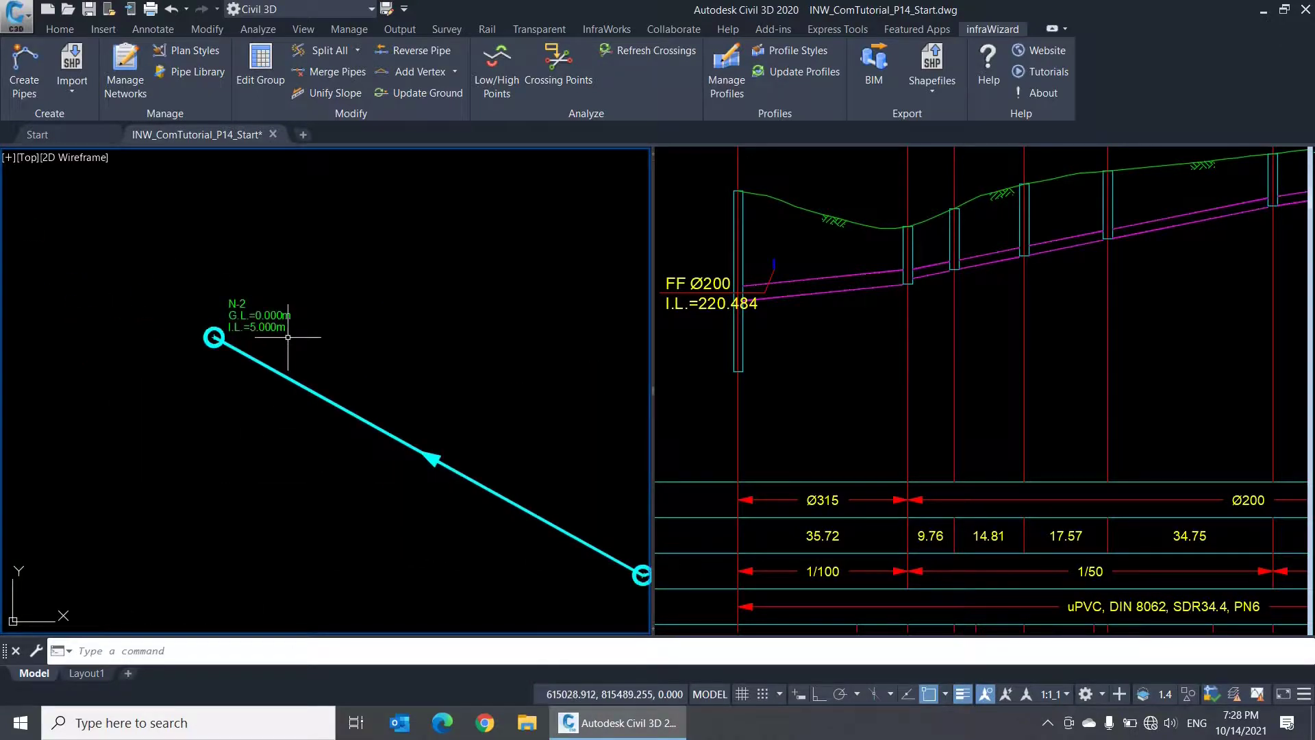
pyautogui.scroll(-5, 336, 347)
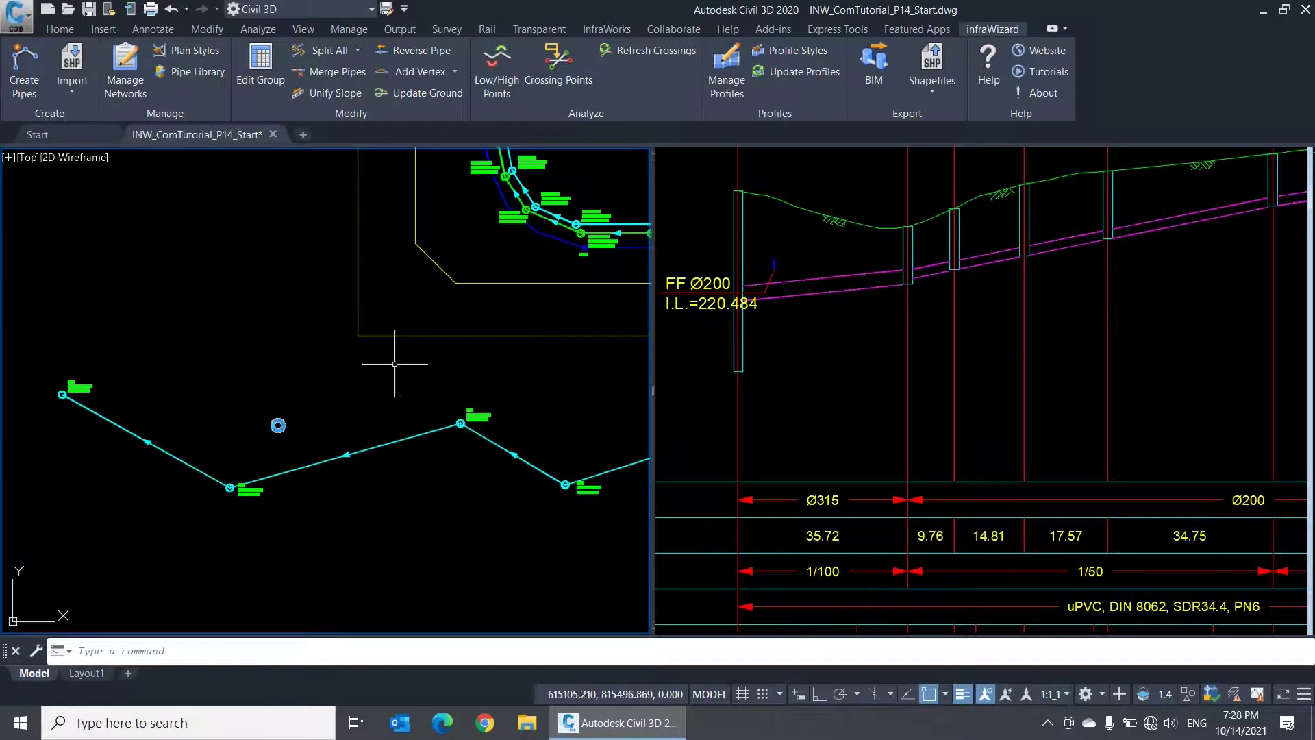
pyautogui.moveTo(399, 363); pyautogui.dragTo(347, 441, button='middle')
pyautogui.click(934, 367)
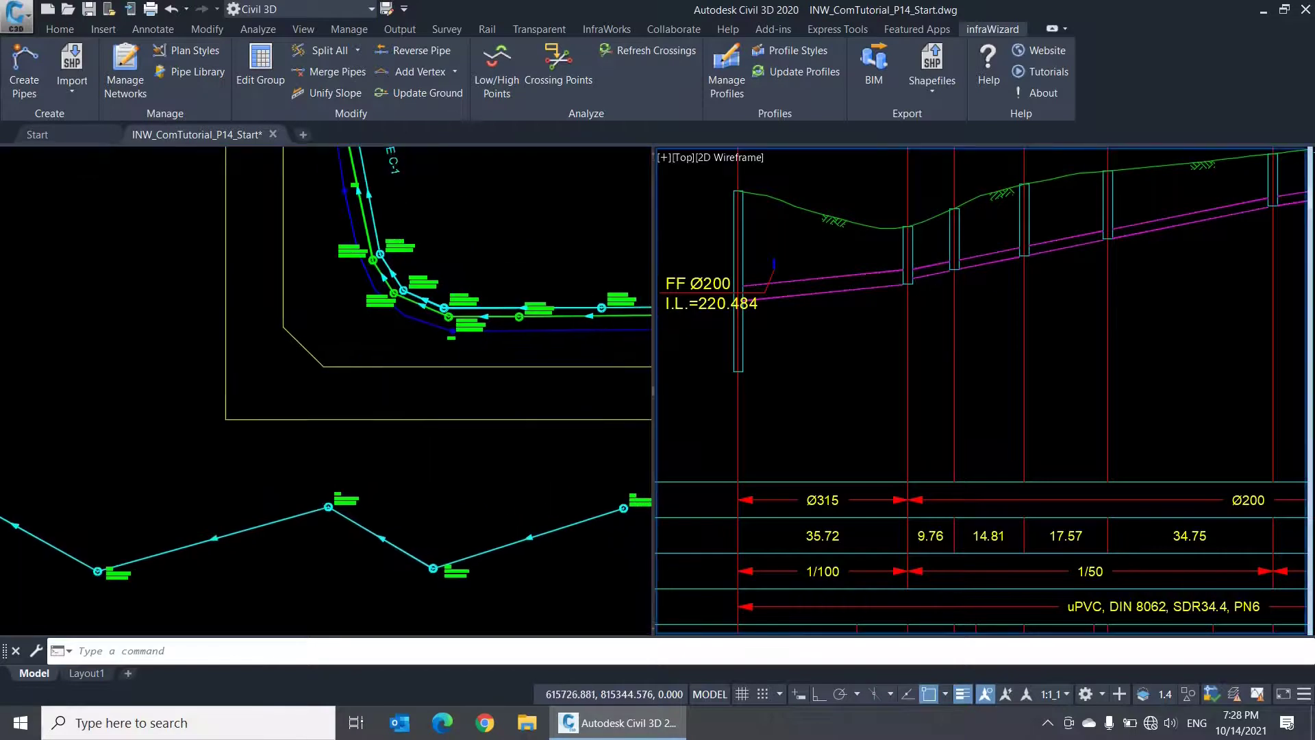
# Unify the slope of the two green pipes running from MH-K-1A-2 through MH-K-1A-1, matching them by soffit.
pyautogui.scroll(2, 914, 263)
pyautogui.moveTo(933, 296); pyautogui.dragTo(1116, 315, button='middle')
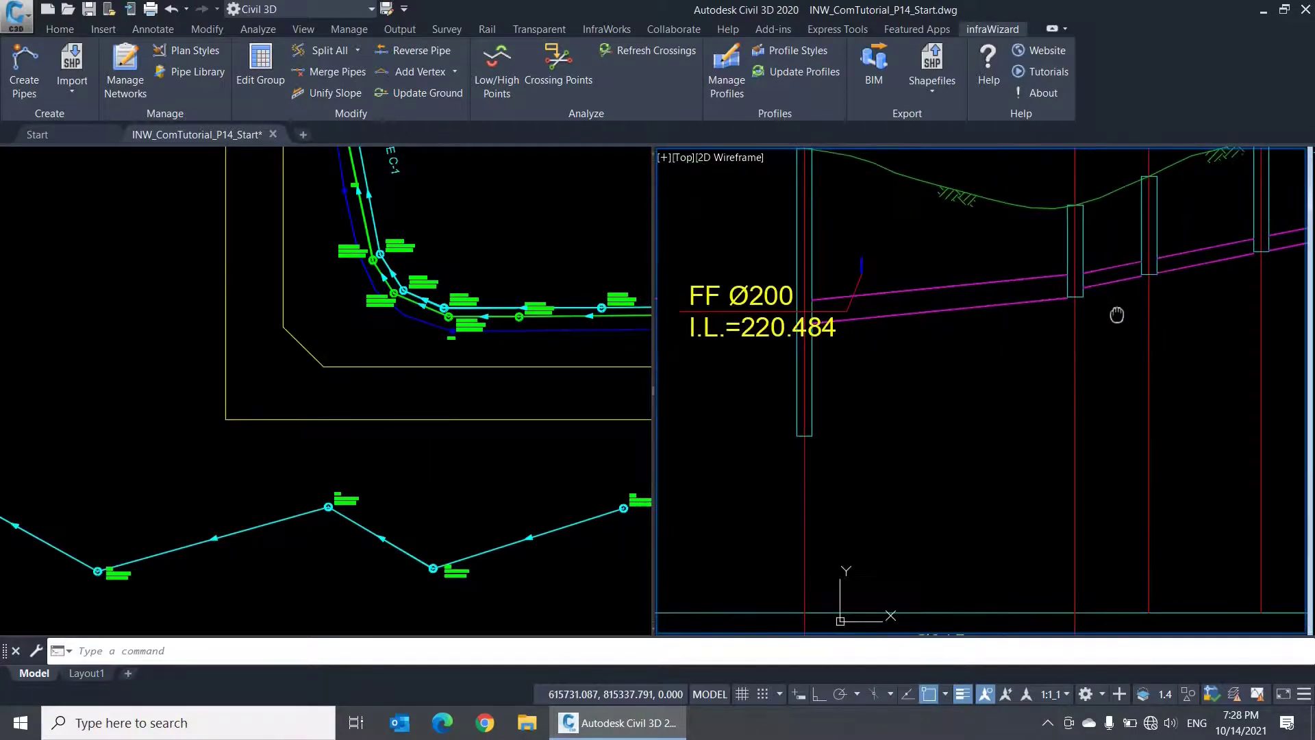
pyautogui.click(486, 269)
pyautogui.scroll(2, 459, 291)
pyautogui.moveTo(458, 291); pyautogui.dragTo(511, 408, button='middle')
pyautogui.scroll(4, 387, 390)
pyautogui.scroll(-2, 465, 358)
pyautogui.moveTo(428, 338); pyautogui.dragTo(469, 453, button='middle')
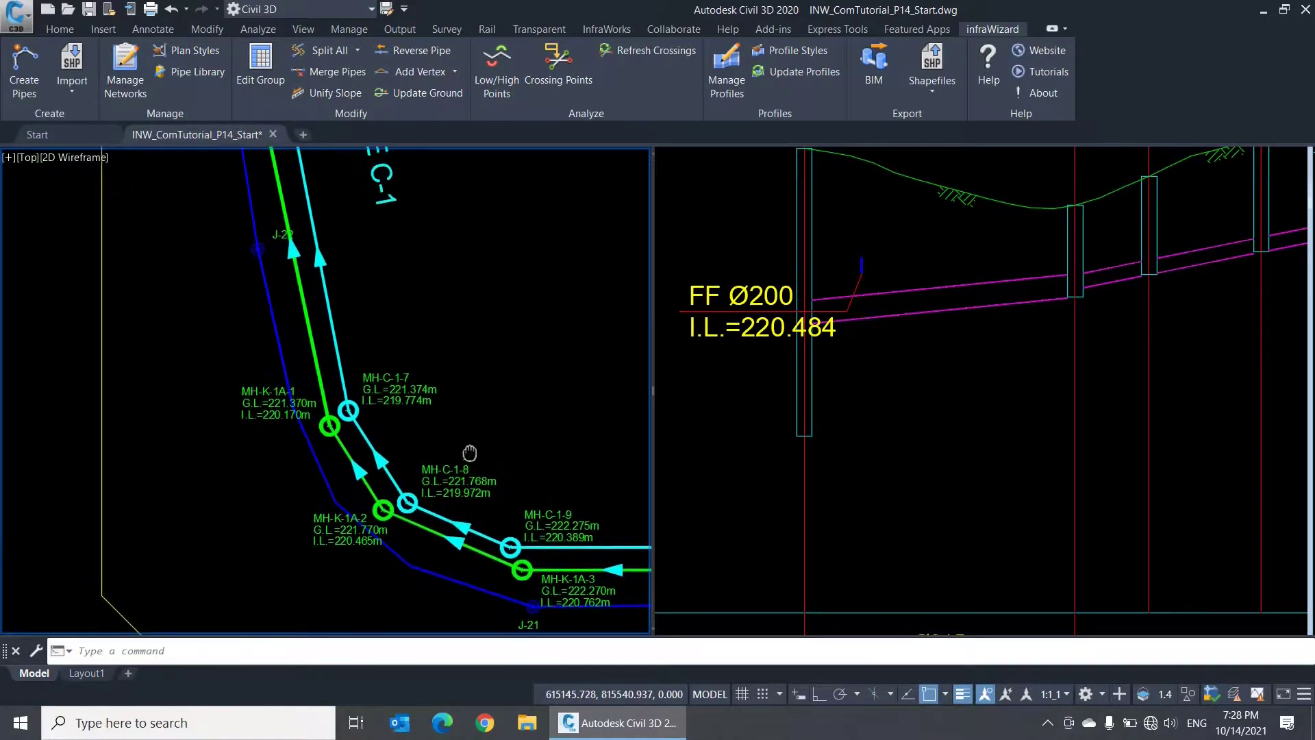
pyautogui.click(328, 92)
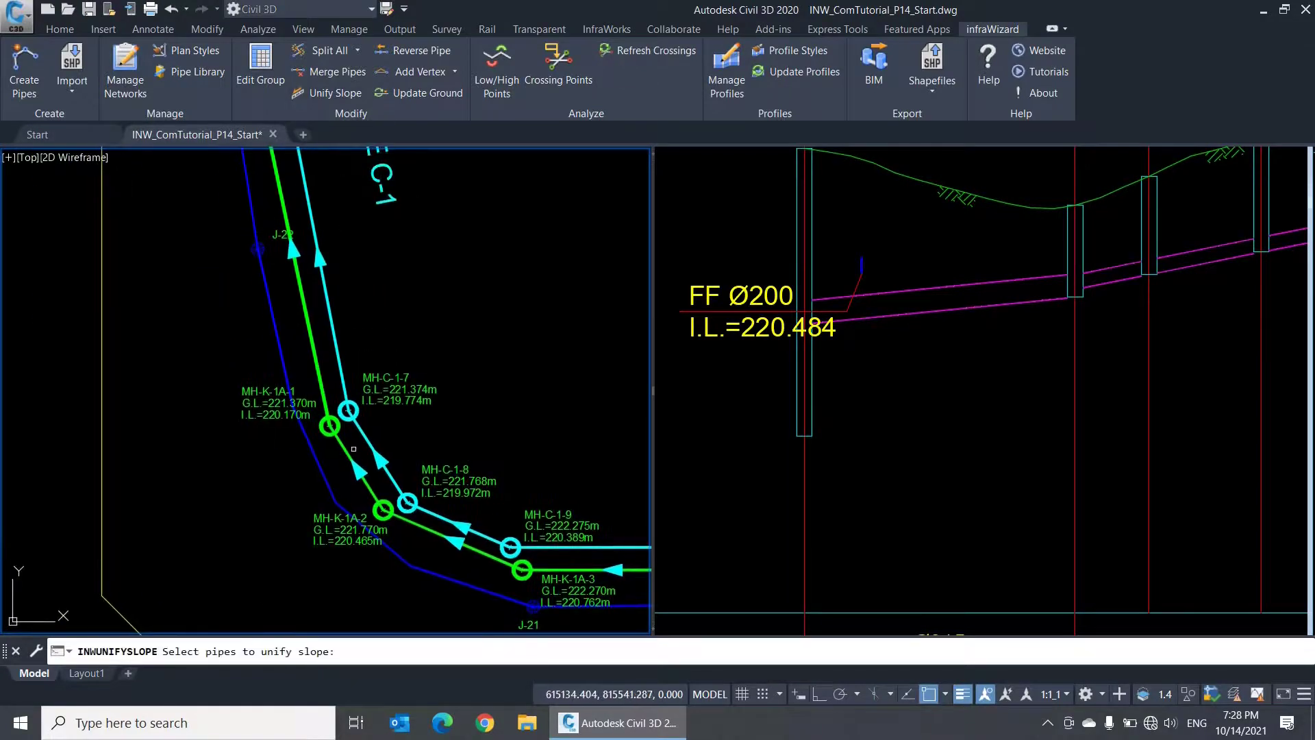
pyautogui.click(318, 377)
pyautogui.press('Return')
pyautogui.click(353, 651)
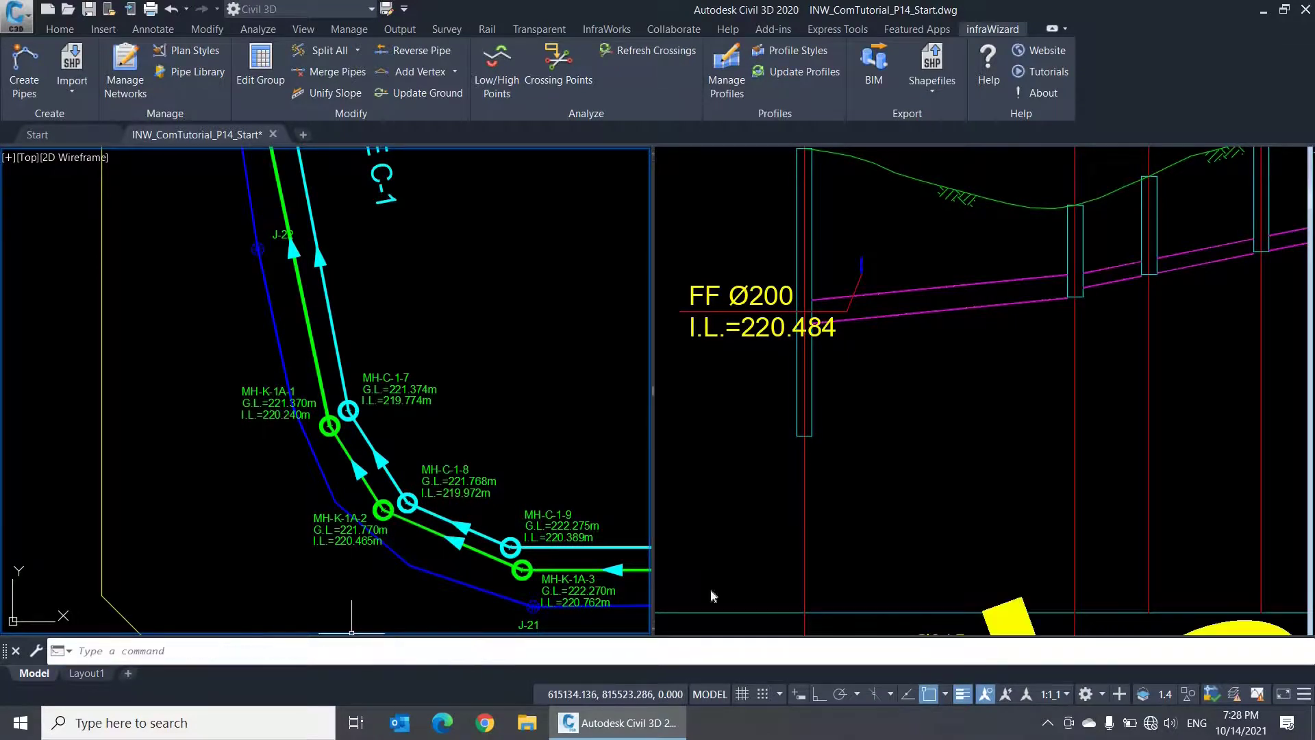
# Update the profiles and inspect the soffit-matched pipe ends at the manhole in the profile.
pyautogui.click(796, 77)
pyautogui.scroll(2, 1062, 358)
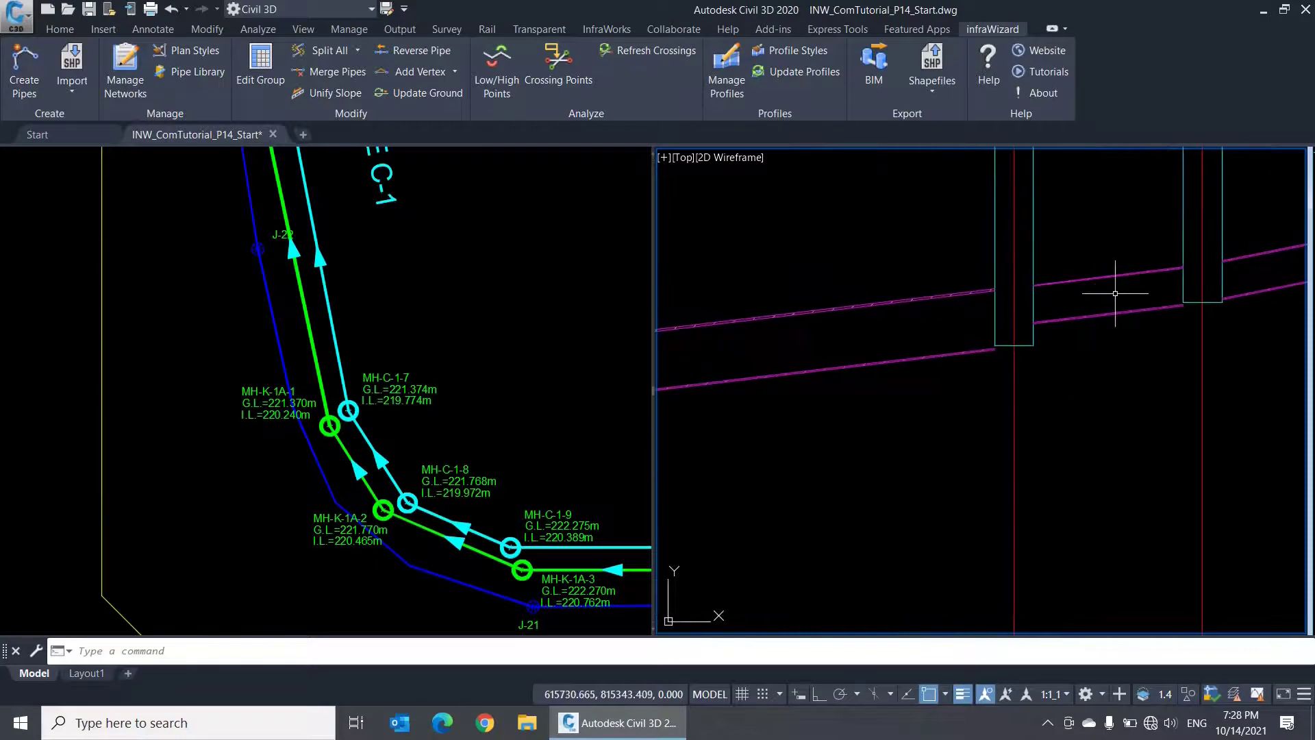
pyautogui.scroll(-3, 1027, 404)
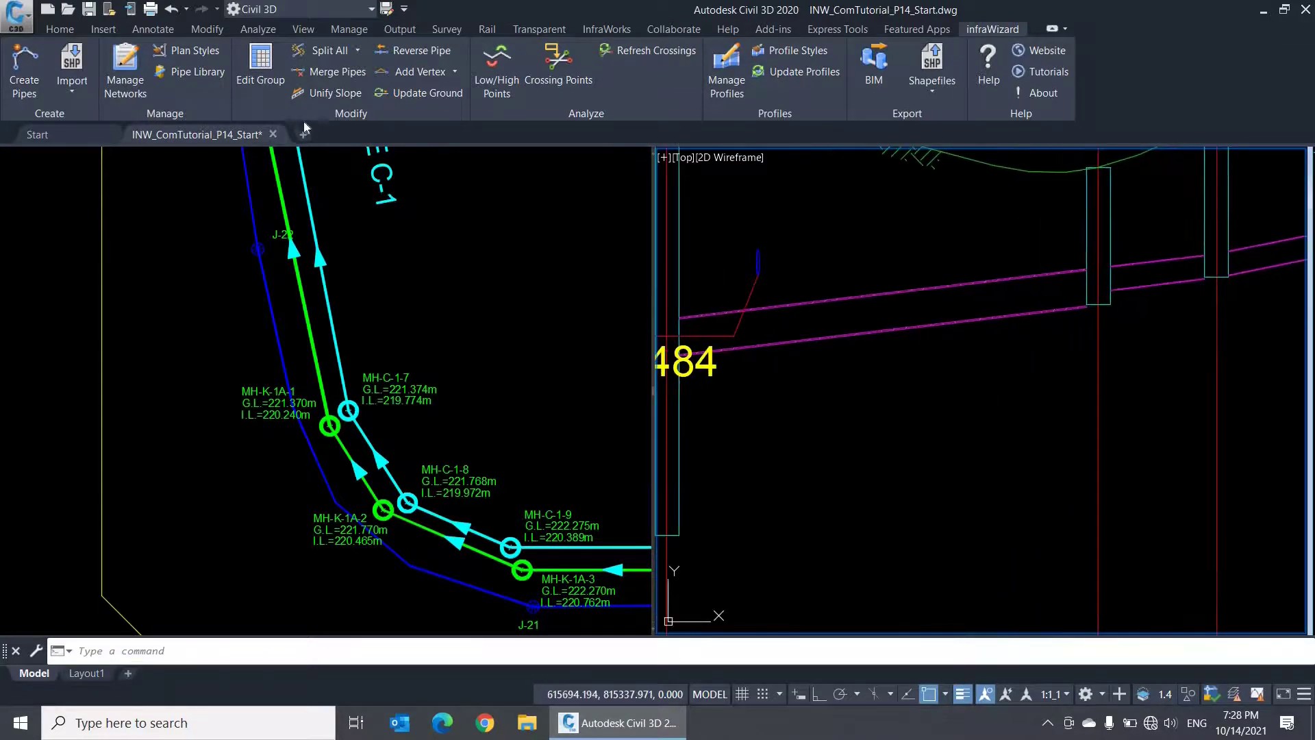
# Unify the slope of the green pipes running from MH-K-1A-3 through MH-K-1A-1 by centerline matching and refresh the profile.
pyautogui.click(328, 93)
pyautogui.click(416, 439)
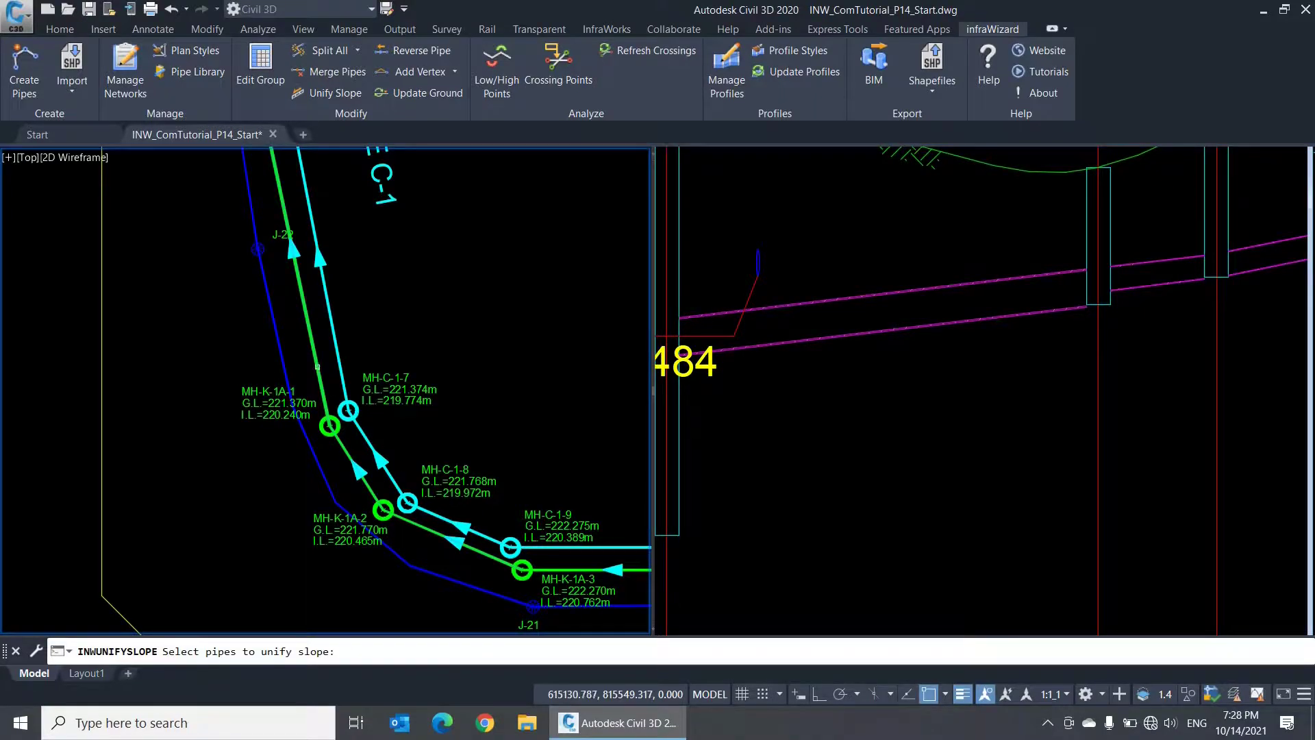
pyautogui.click(317, 367)
pyautogui.press('Return')
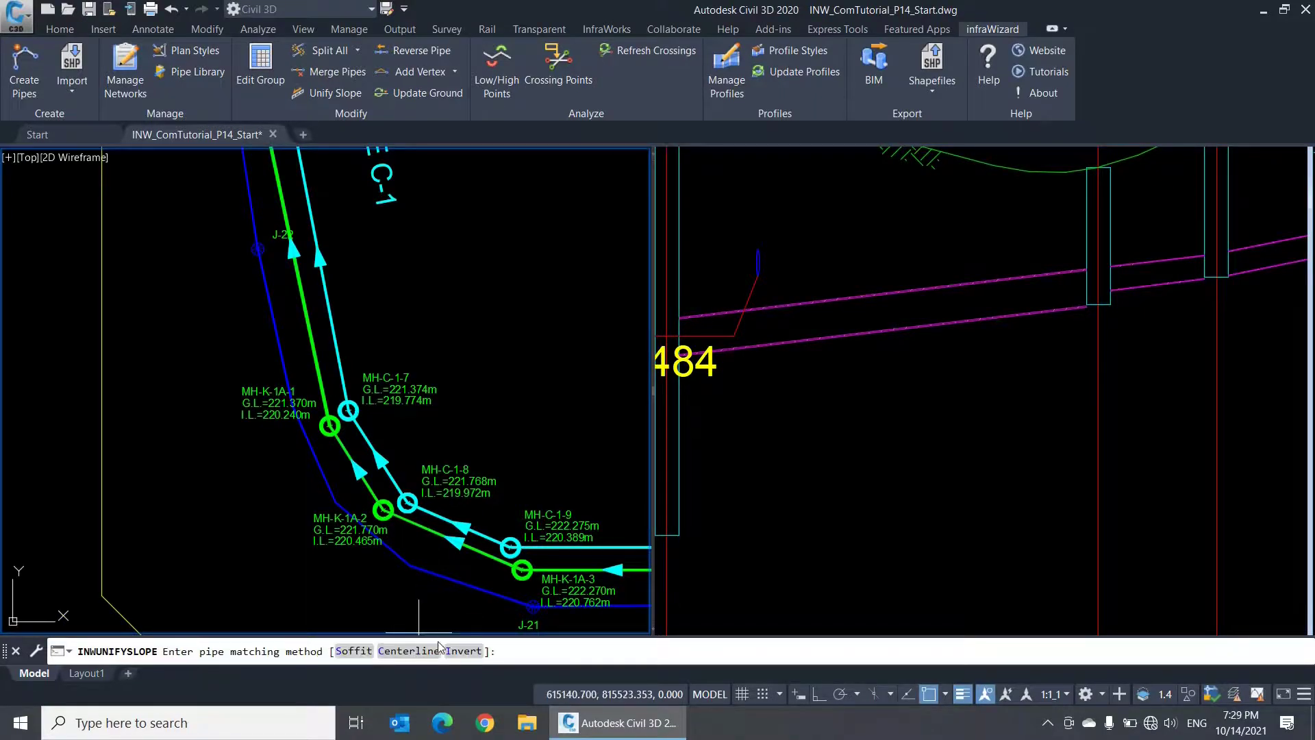
pyautogui.click(411, 651)
pyautogui.click(890, 428)
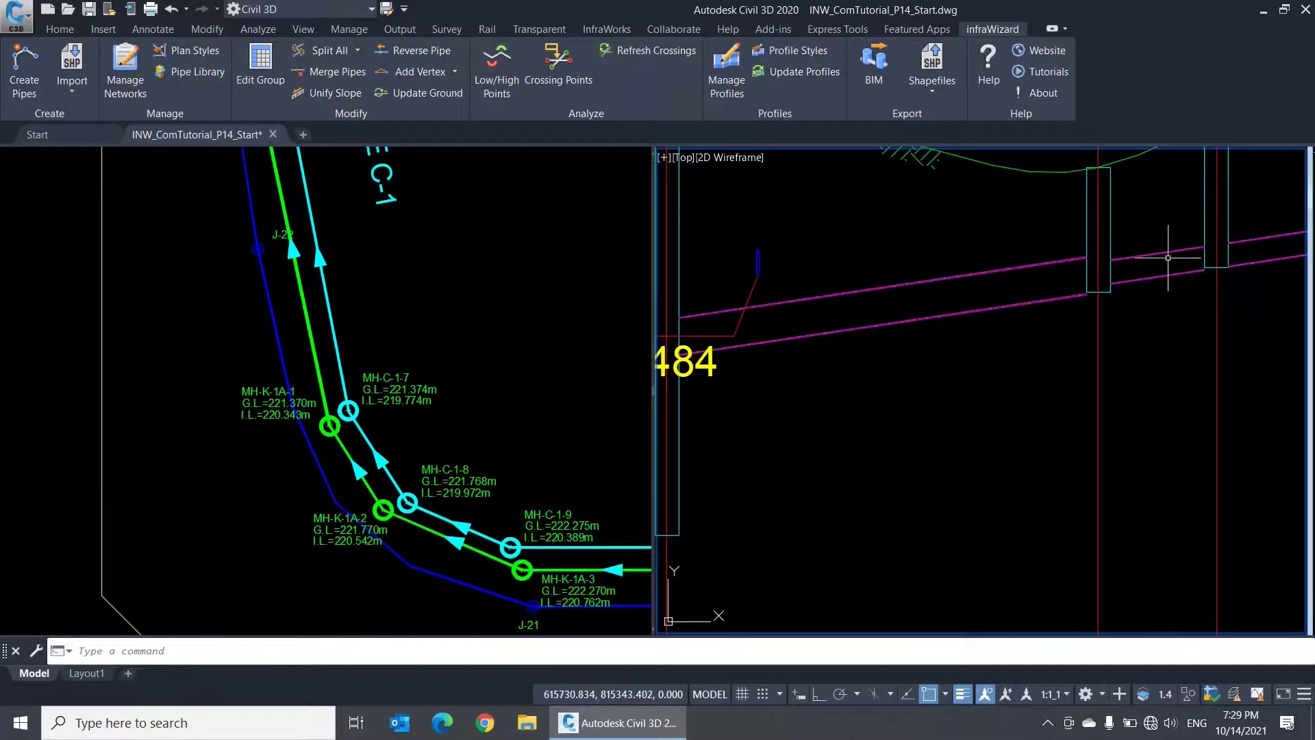
pyautogui.scroll(3, 1174, 270)
pyautogui.moveTo(1173, 270); pyautogui.dragTo(1035, 316, button='middle')
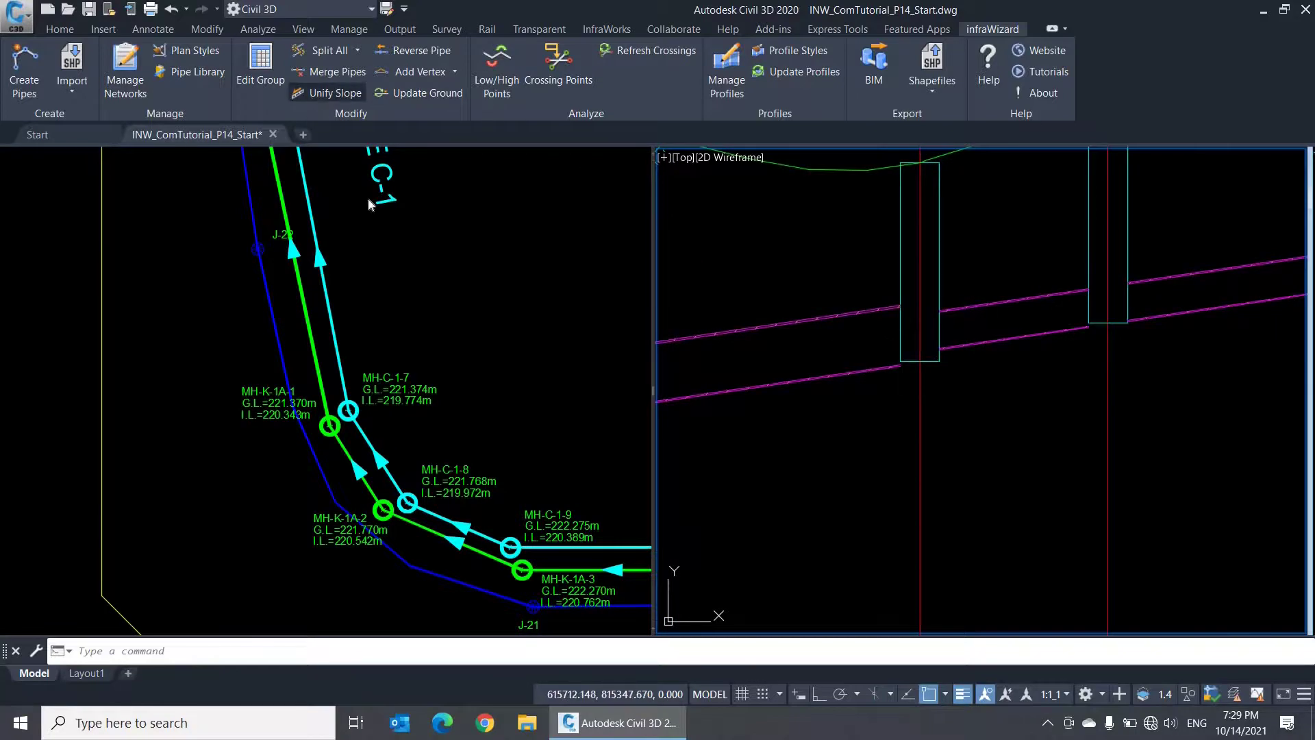
# Unify the slope of the green pipes running from MH-K-1A-3 through MH-K-1A-1 by invert matching and refresh the profile.
pyautogui.click(327, 94)
pyautogui.click(402, 525)
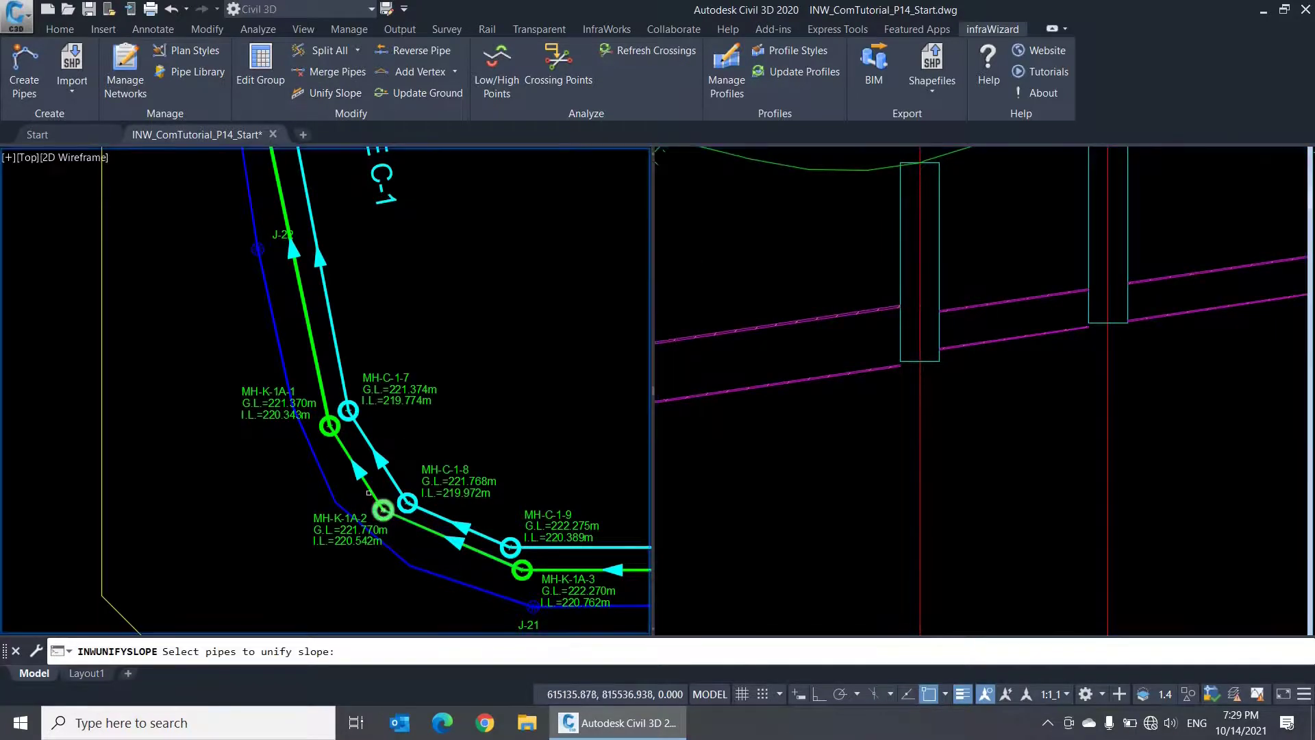
pyautogui.press('Return')
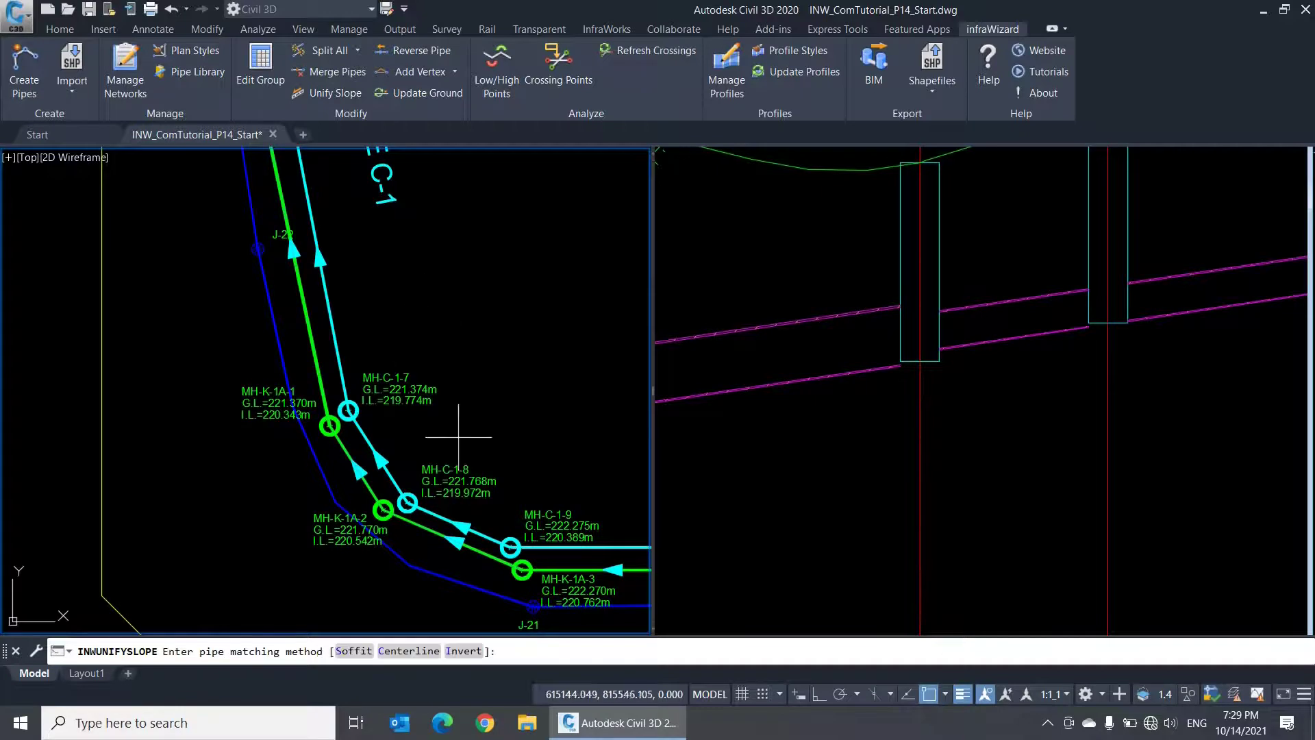
pyautogui.click(479, 654)
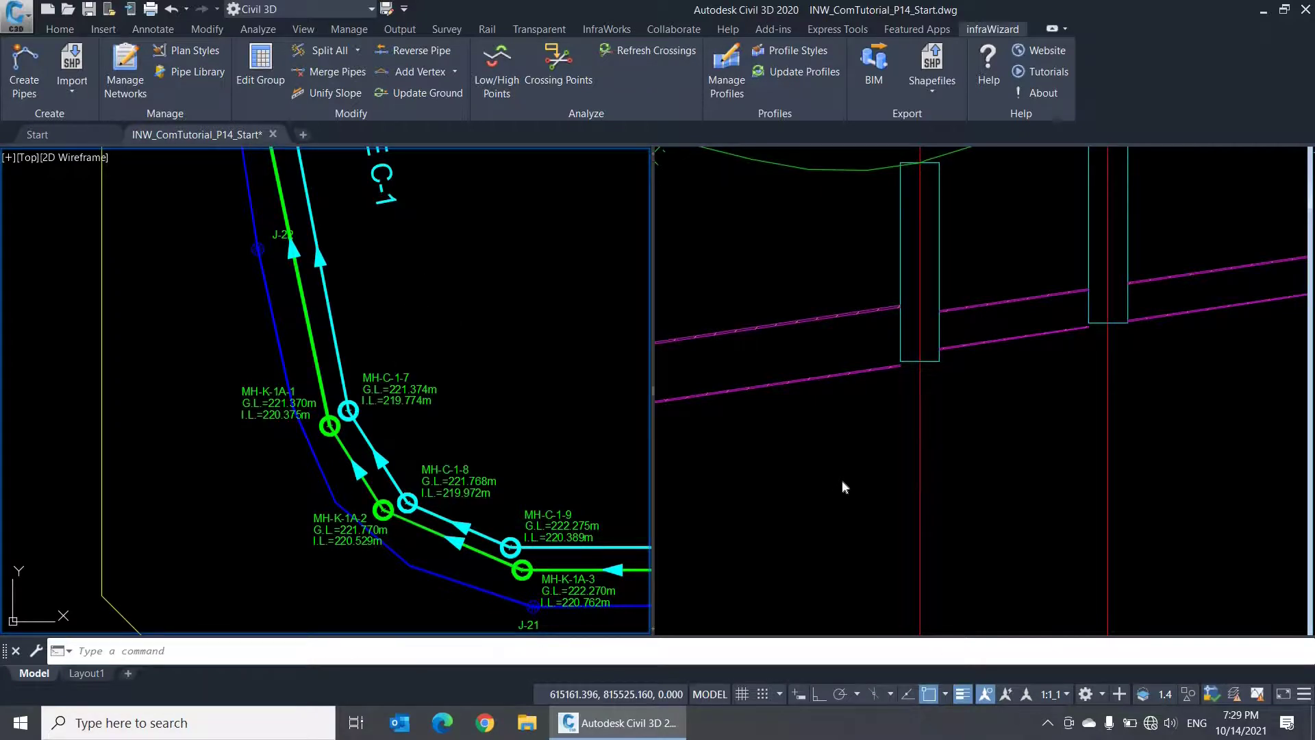
pyautogui.click(841, 479)
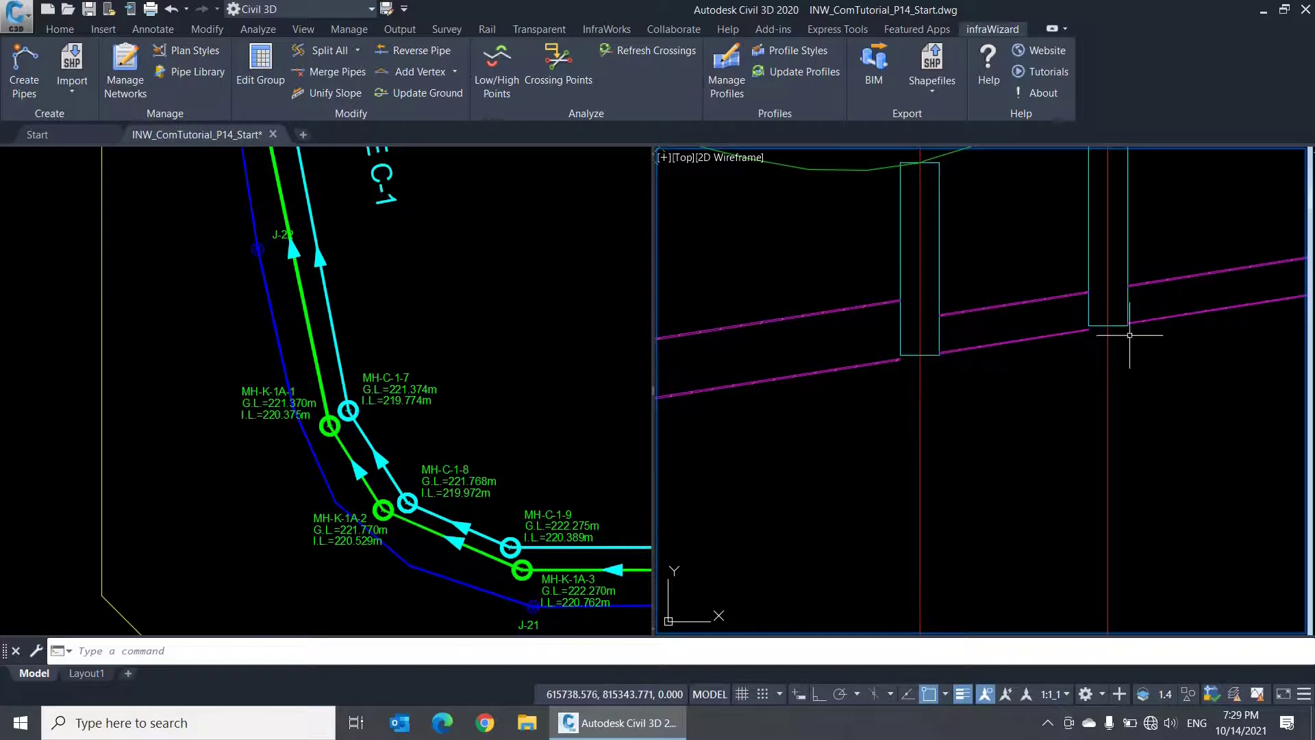
pyautogui.scroll(-2, 1068, 336)
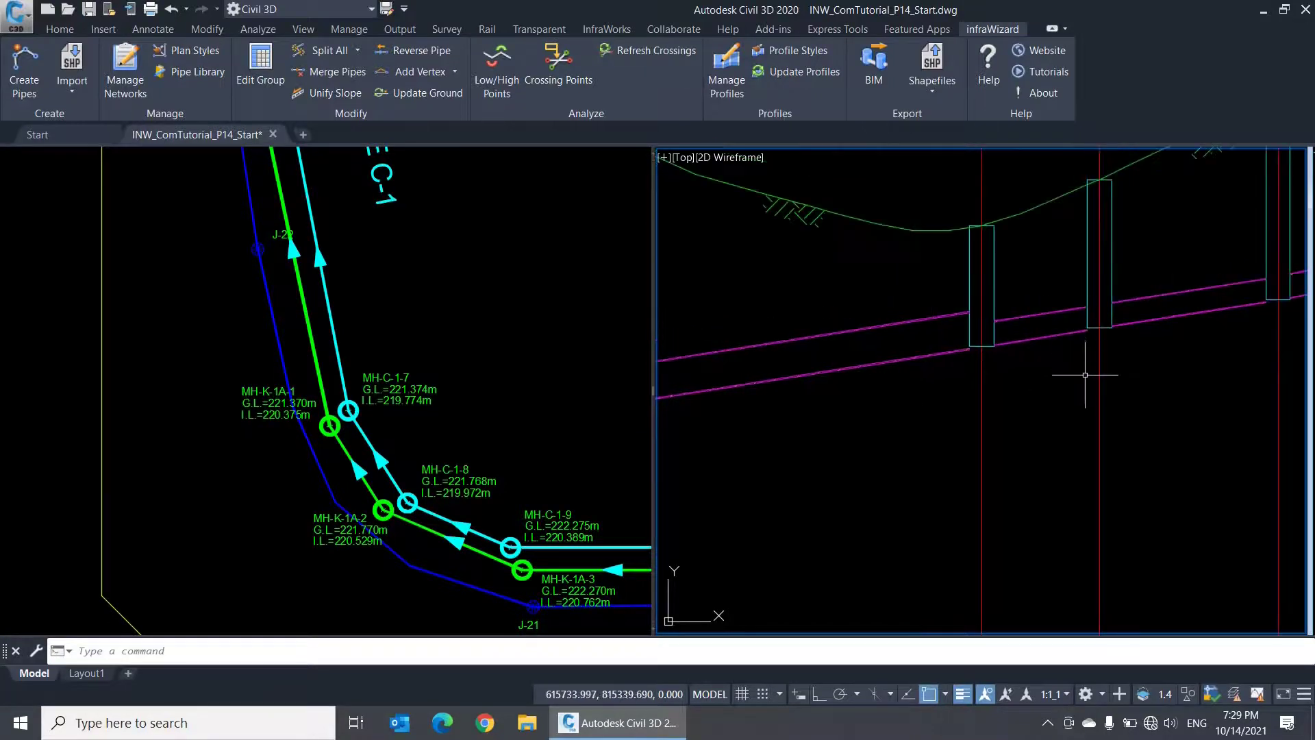
pyautogui.scroll(-2, 1092, 376)
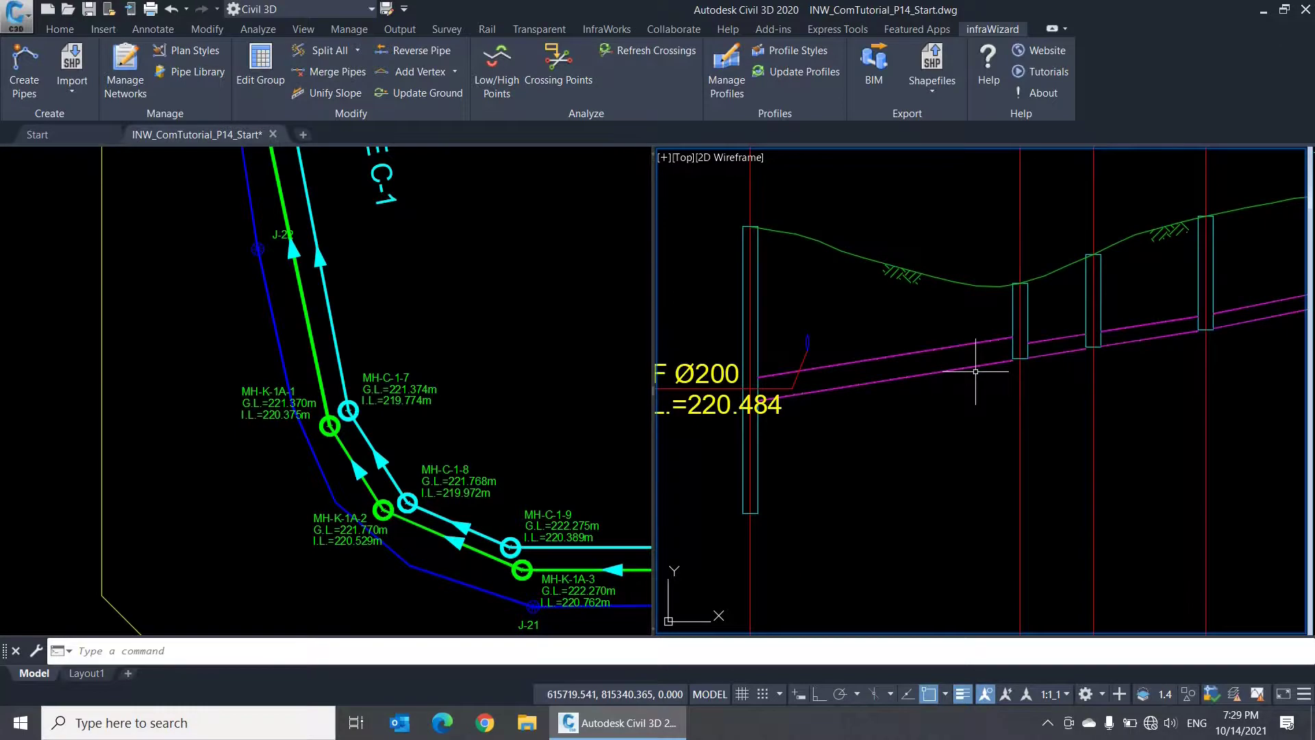
pyautogui.moveTo(974, 372); pyautogui.dragTo(971, 298, button='middle')
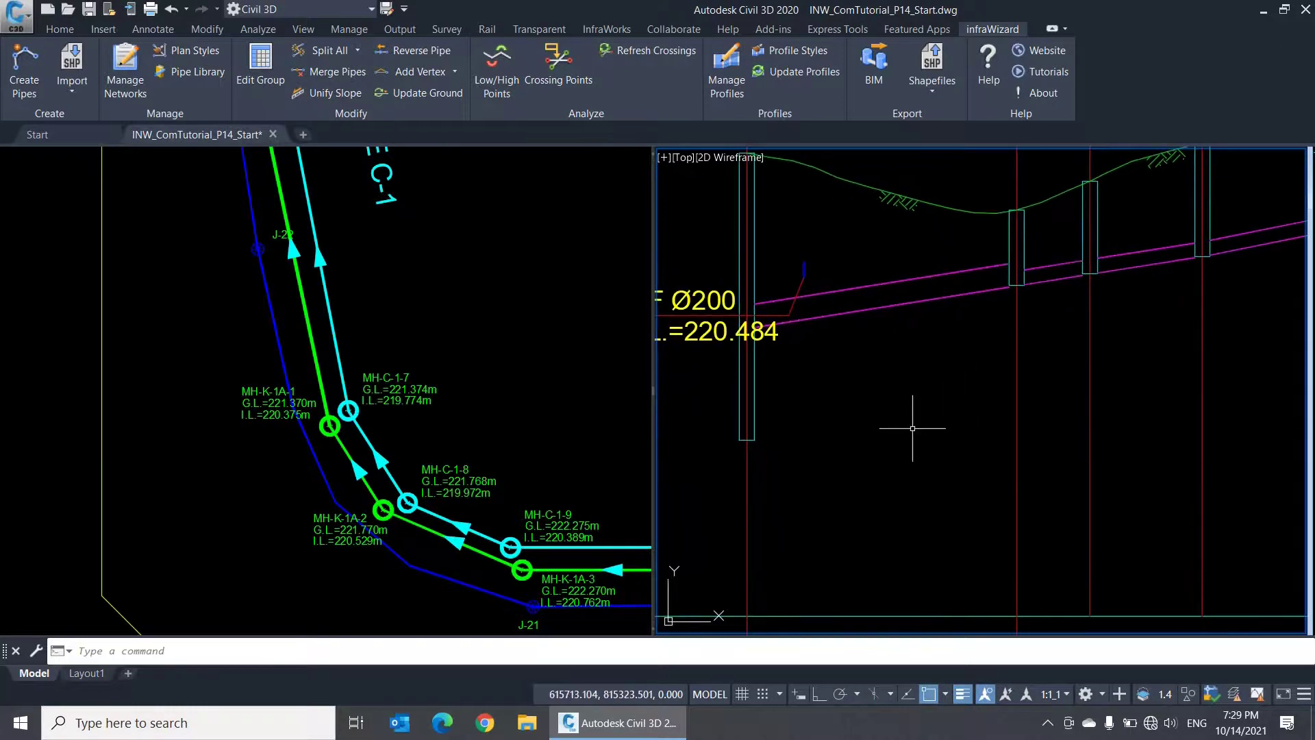
# Reverse the LINE C-8 pipe between MH-C-8-1 and MH-C-8-2, and check its start and end nodes in the pipe properties.
pyautogui.click(412, 50)
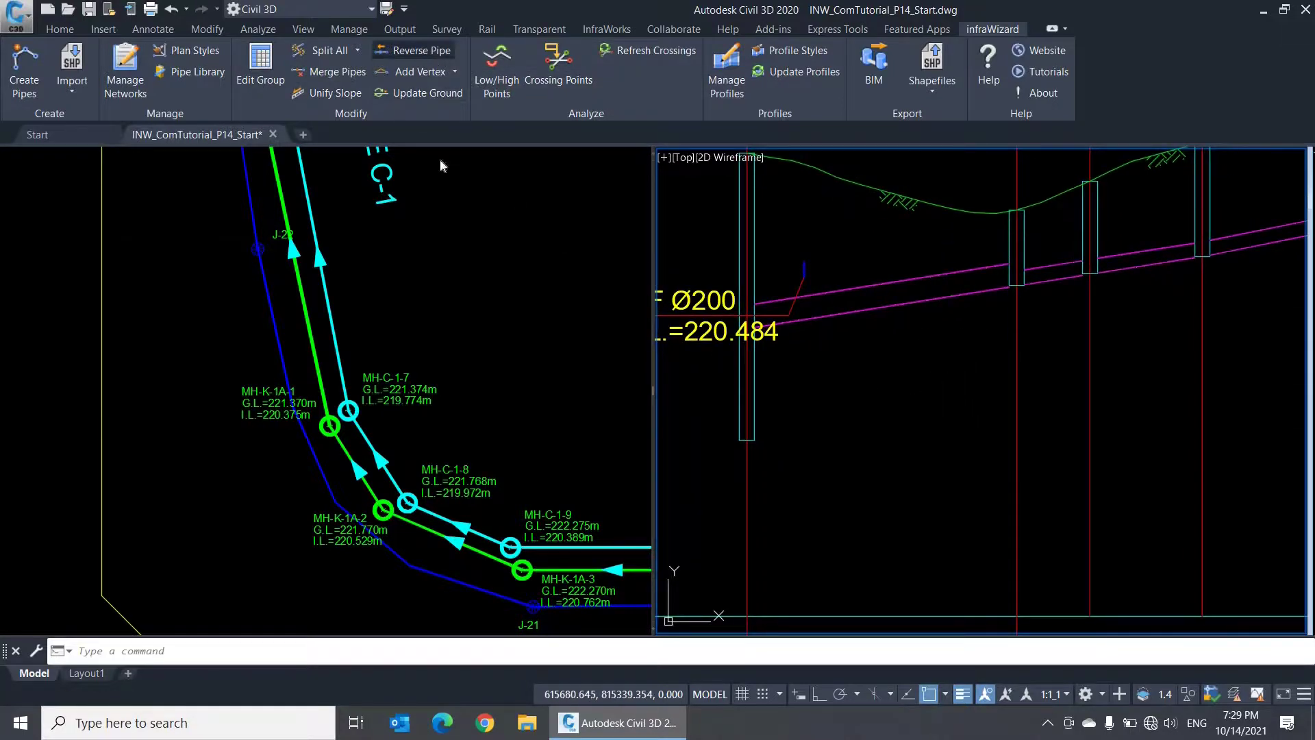
pyautogui.click(501, 292)
pyautogui.moveTo(522, 304); pyautogui.dragTo(275, 353, button='middle')
pyautogui.scroll(-5, 274, 353)
pyautogui.moveTo(417, 375); pyautogui.dragTo(122, 431, button='middle')
pyautogui.moveTo(484, 344); pyautogui.dragTo(310, 369, button='middle')
pyautogui.scroll(5, 320, 335)
pyautogui.scroll(3, 390, 342)
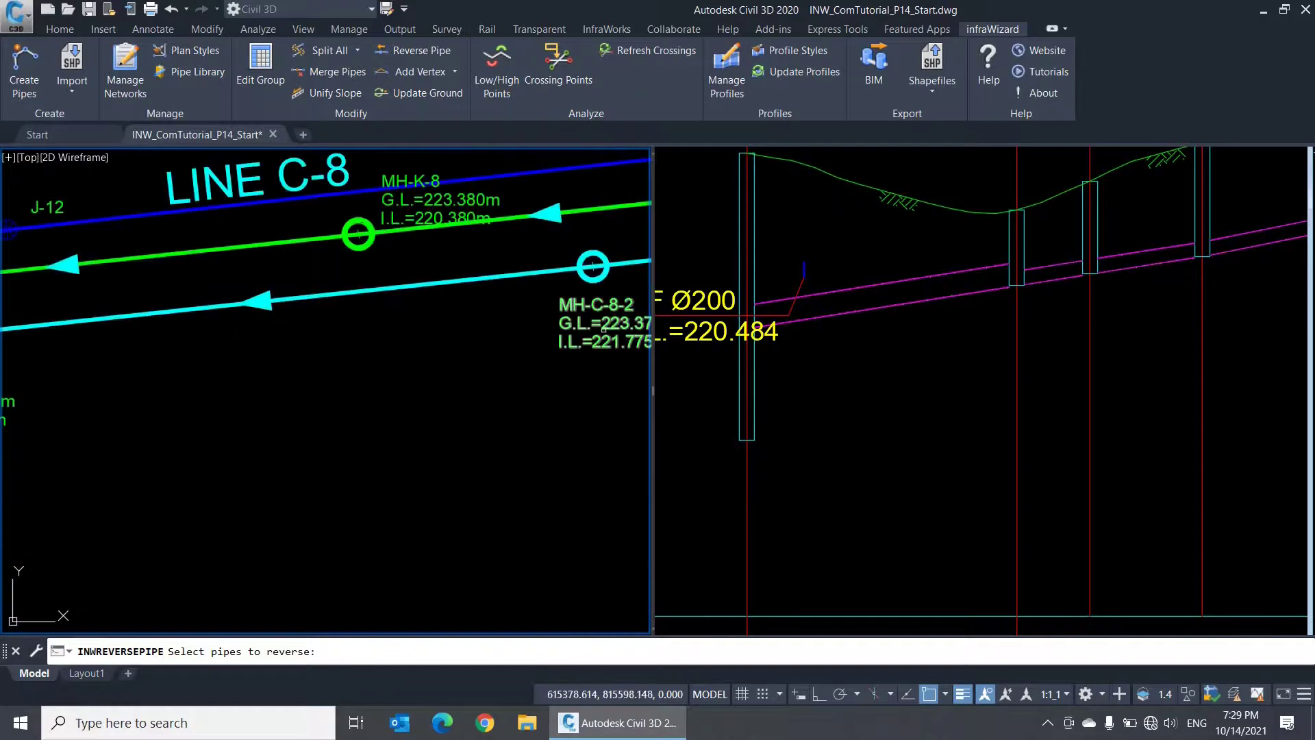
pyautogui.moveTo(571, 332); pyautogui.dragTo(465, 345, button='middle')
pyautogui.moveTo(242, 399); pyautogui.dragTo(556, 374, button='middle')
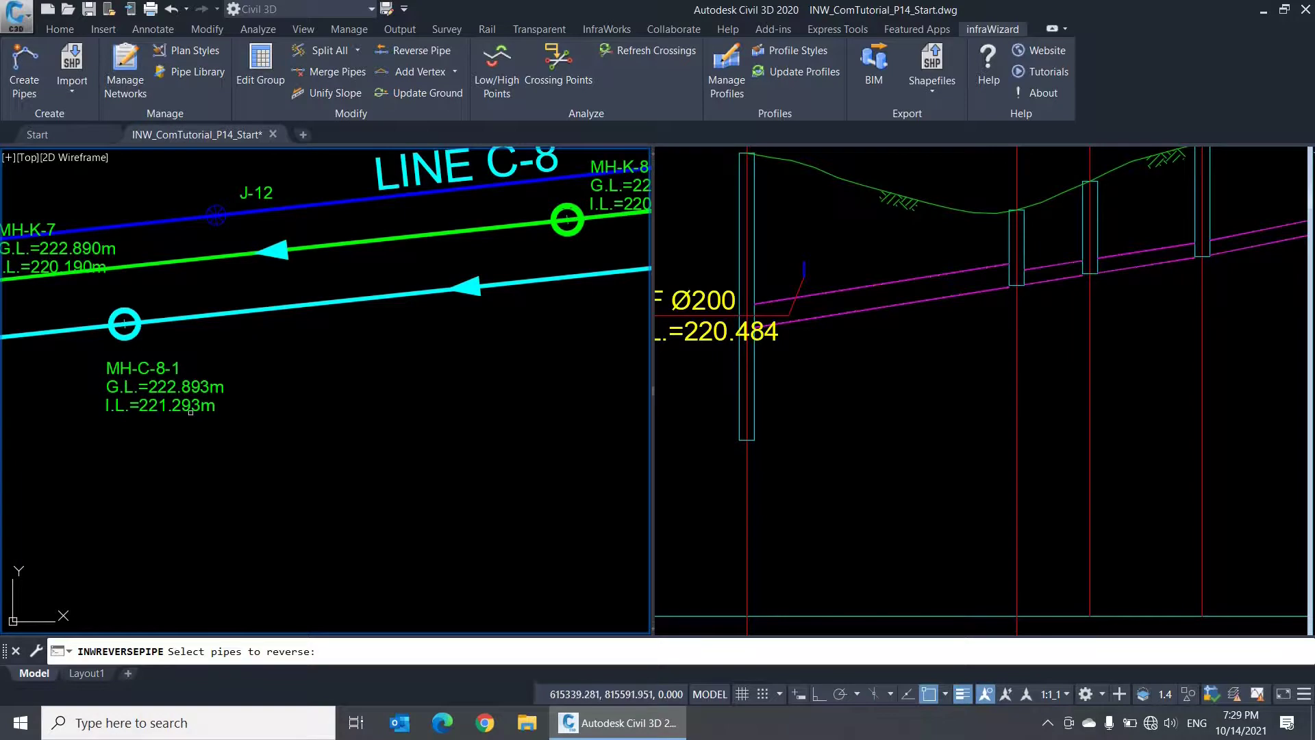
pyautogui.moveTo(325, 363); pyautogui.dragTo(217, 370, button='middle')
pyautogui.scroll(-3, 223, 368)
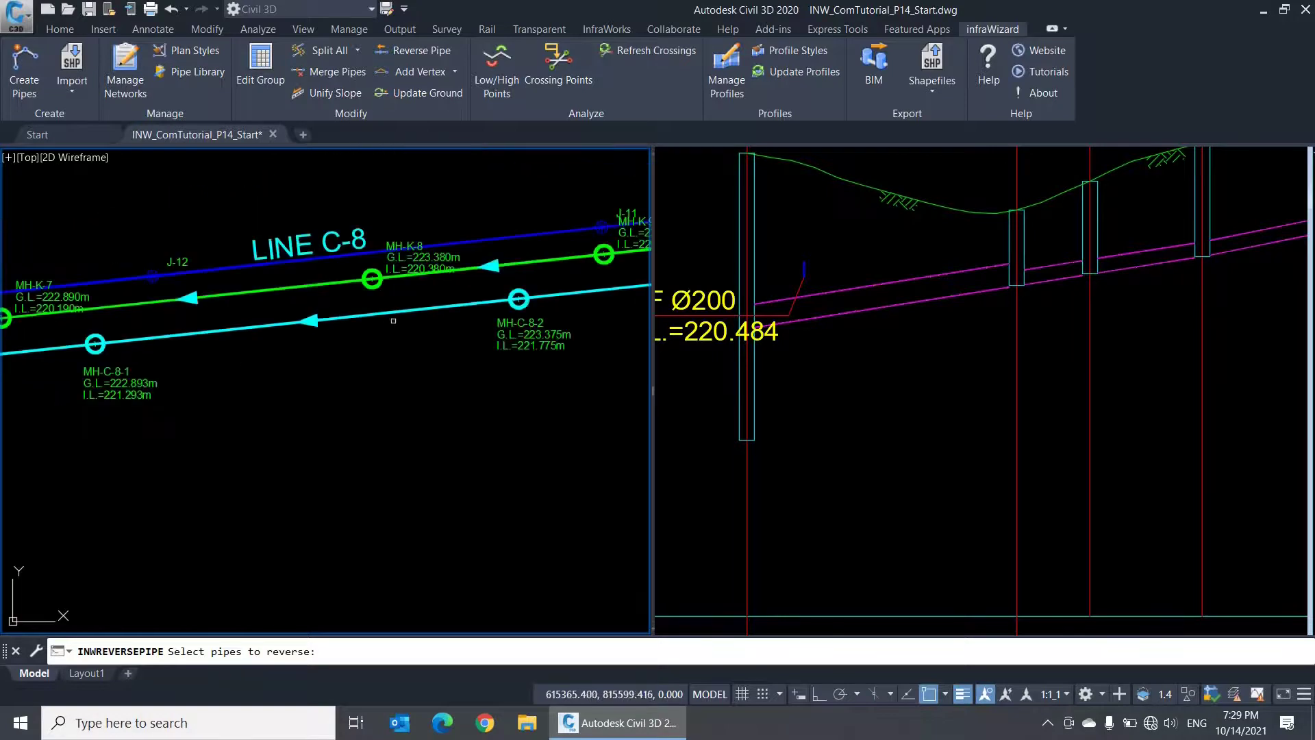
pyautogui.doubleClick(408, 311)
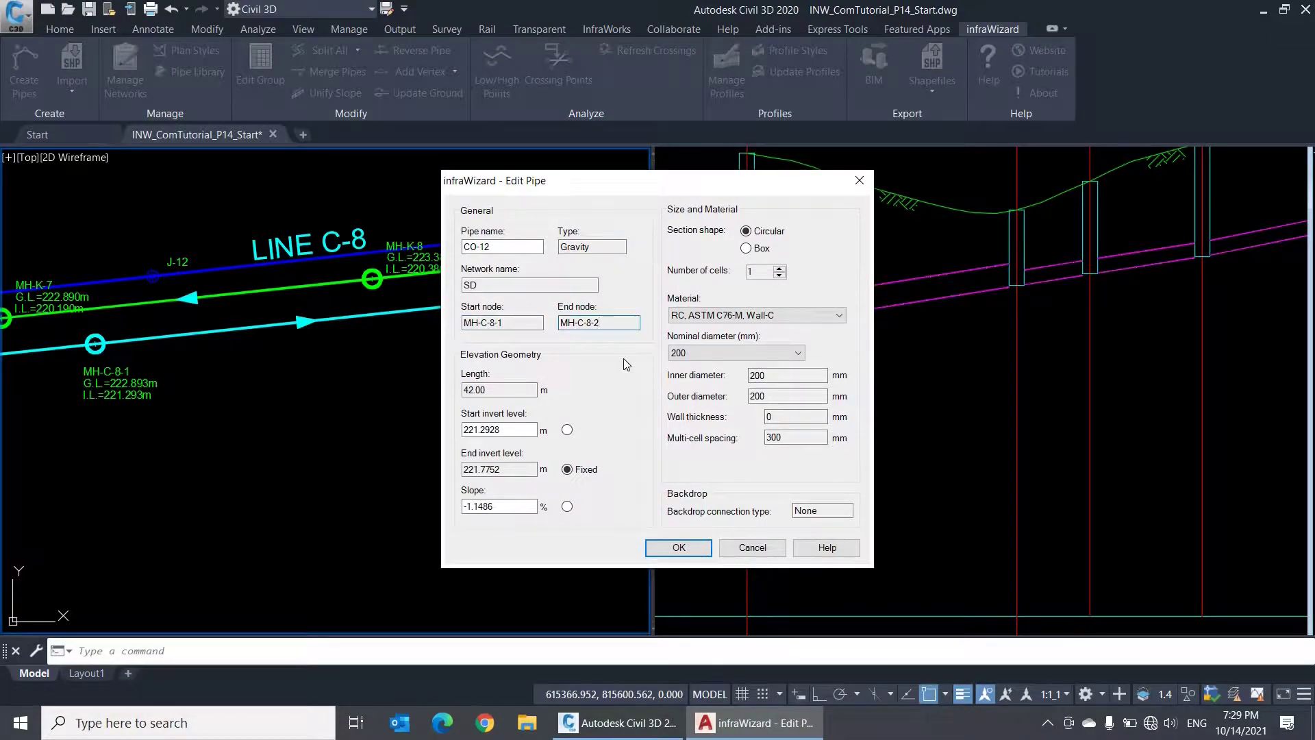
pyautogui.click(669, 550)
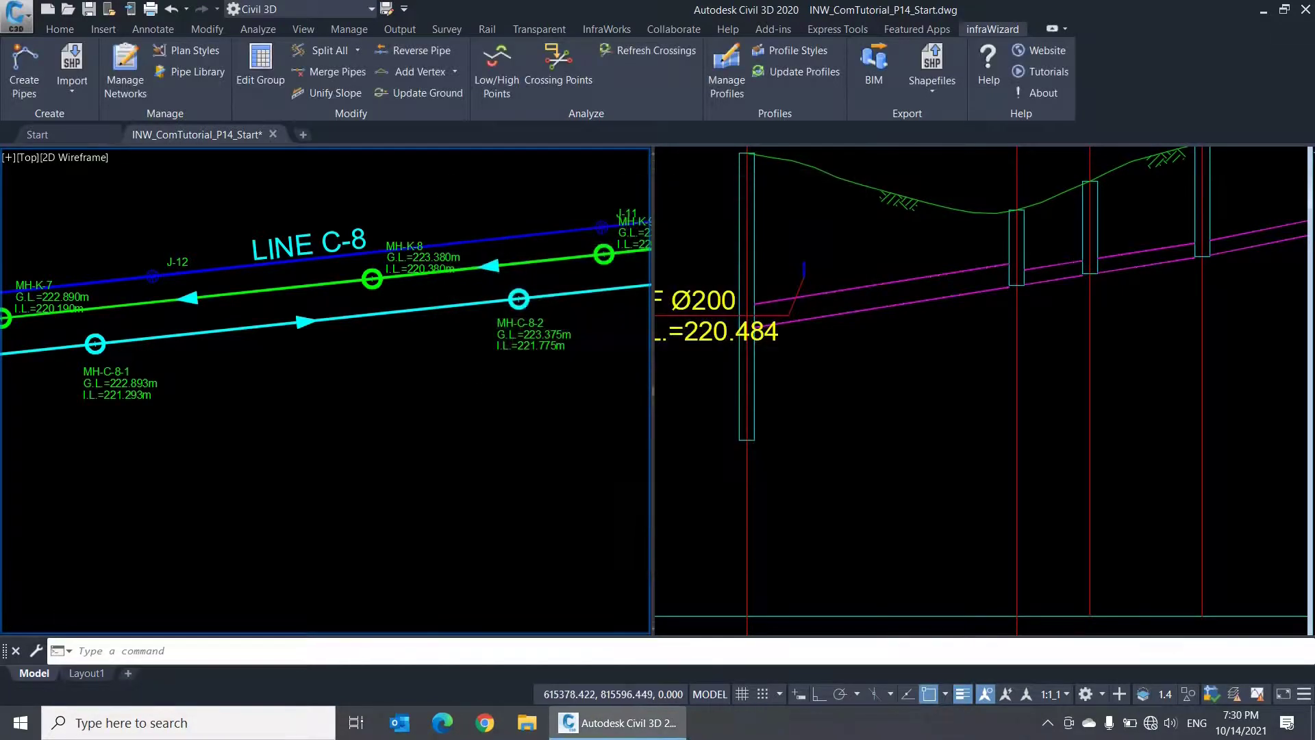
# Examine the levels at both ends of the reversed pipe in plan and locate the LINE C-8 profile.
pyautogui.scroll(1, 521, 354)
pyautogui.scroll(1, 278, 382)
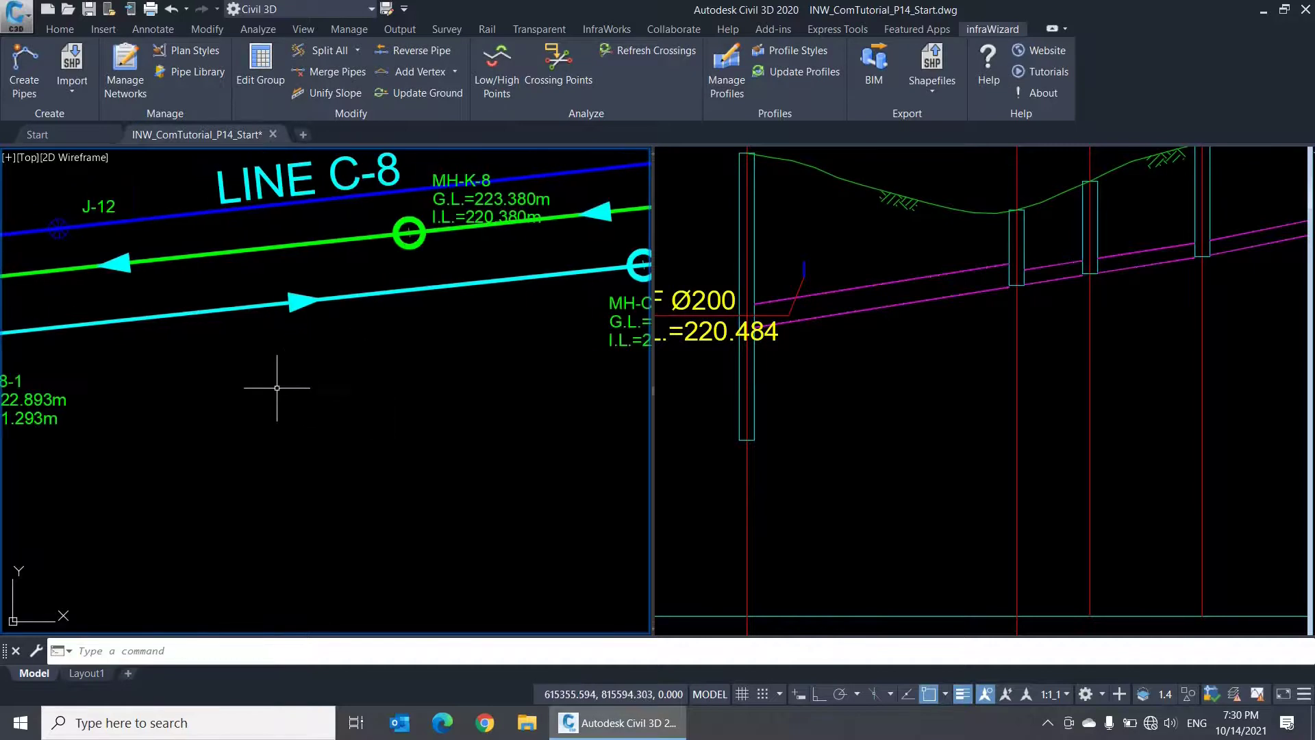
pyautogui.moveTo(283, 382); pyautogui.dragTo(452, 366, button='middle')
pyautogui.moveTo(449, 434); pyautogui.dragTo(7, 436, button='middle')
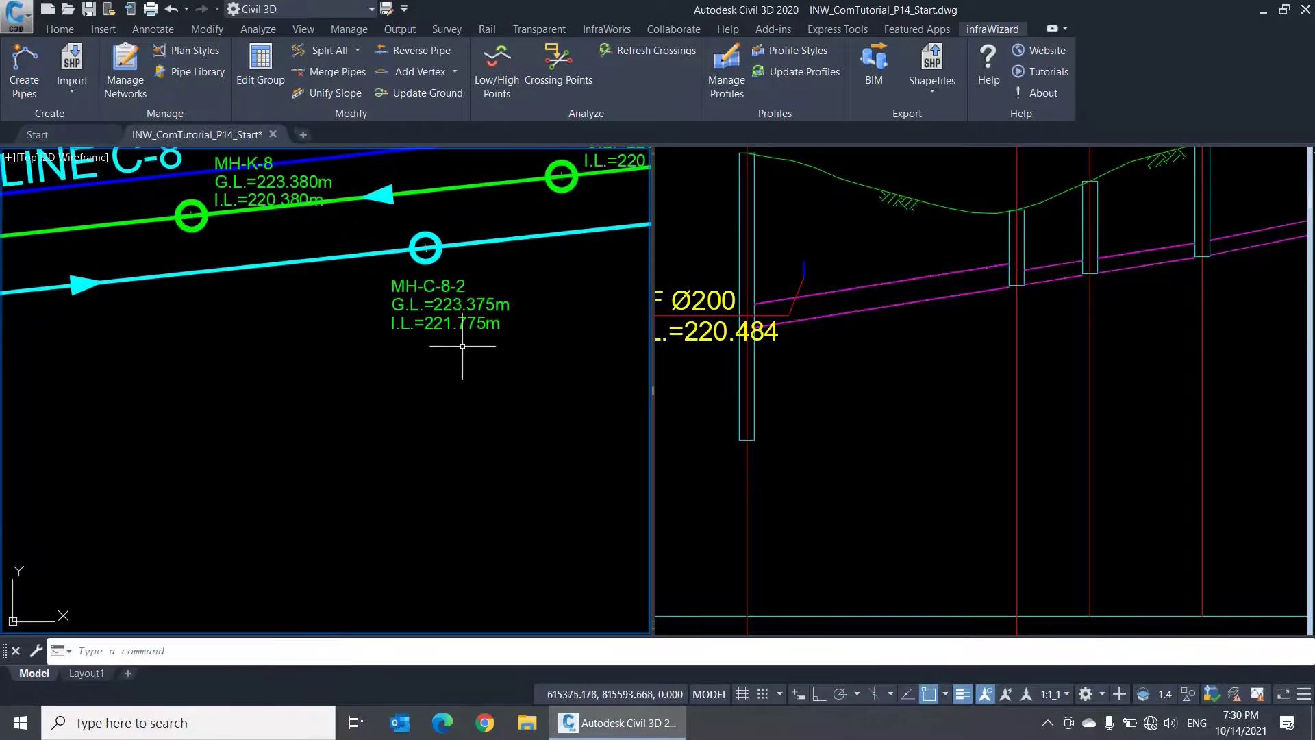
pyautogui.click(858, 370)
pyautogui.scroll(-4, 848, 384)
pyautogui.scroll(-4, 1013, 415)
pyautogui.moveTo(1123, 418); pyautogui.dragTo(738, 365, button='middle')
pyautogui.scroll(-2, 883, 411)
pyautogui.scroll(3, 995, 269)
pyautogui.moveTo(1015, 293); pyautogui.dragTo(939, 432, button='middle')
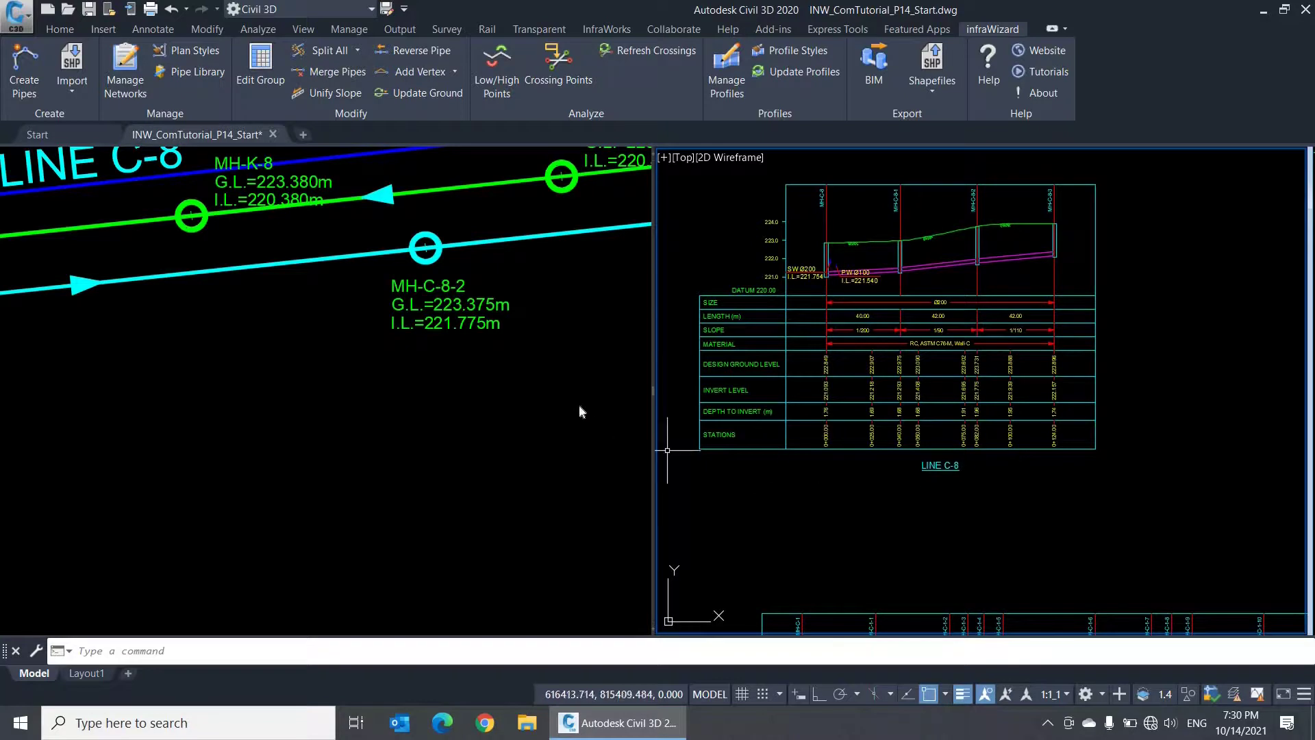
# Add a vertex to the pipe flowing into MH-C-8-2, placed slightly below its line and past mid-length from that manhole.
pyautogui.click(561, 382)
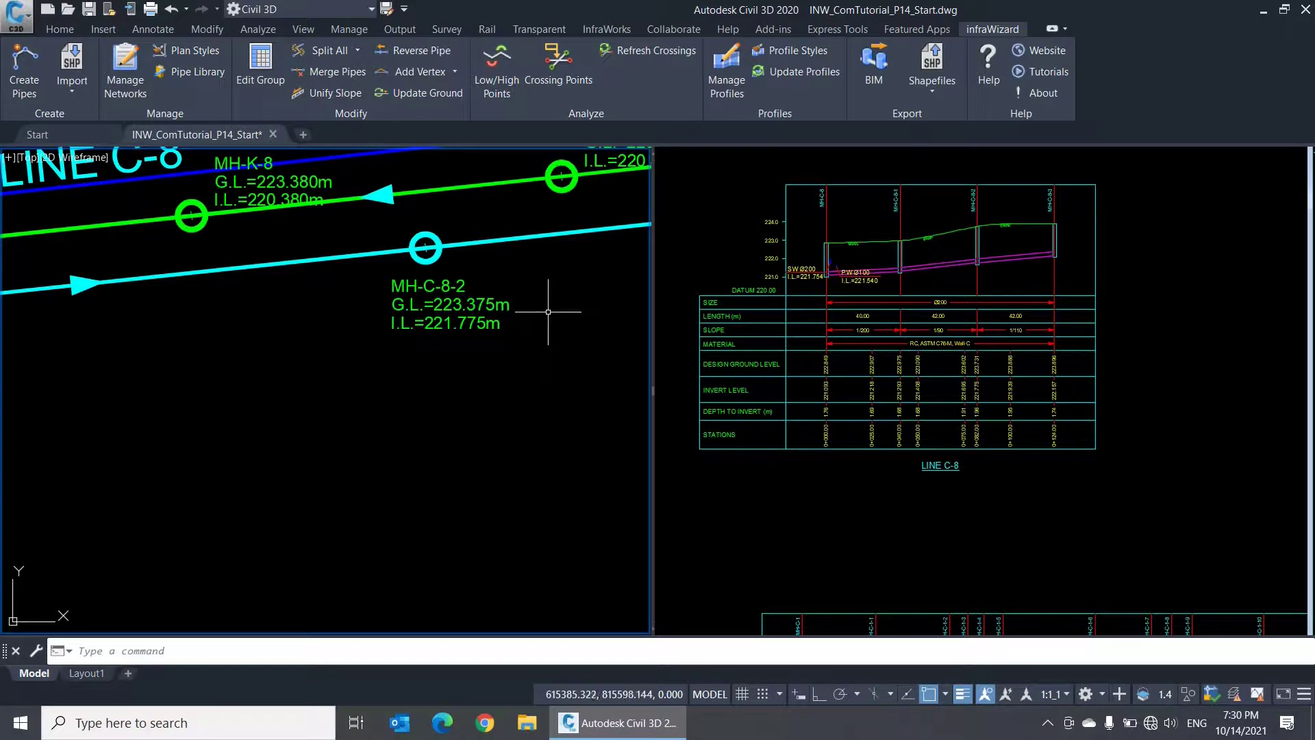
pyautogui.click(458, 71)
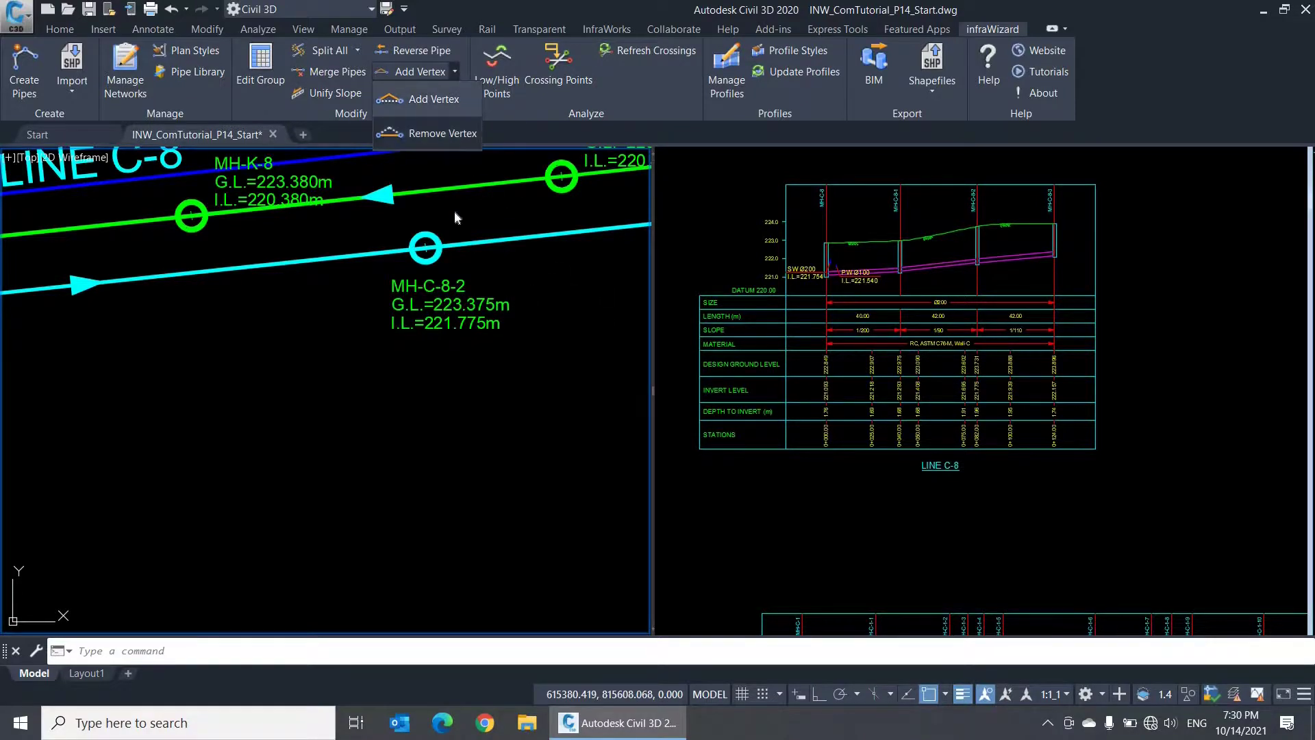
pyautogui.scroll(-5, 328, 368)
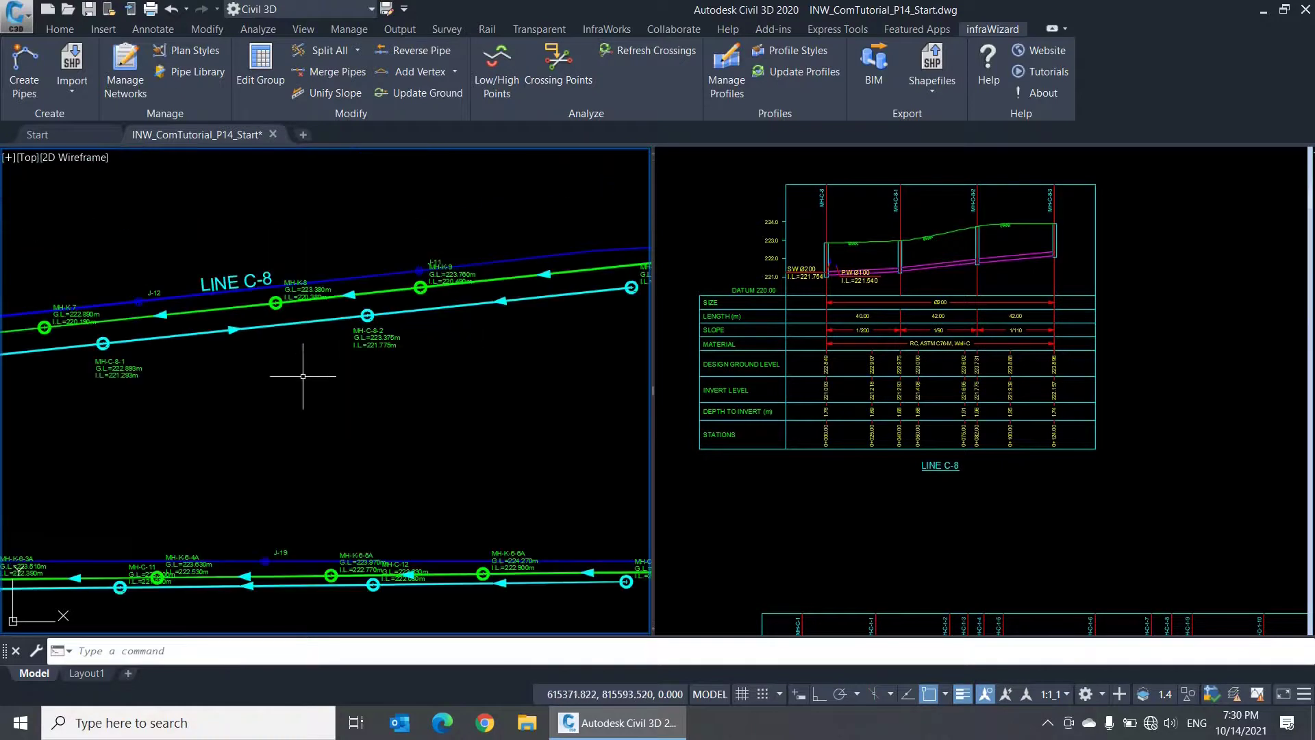
pyautogui.scroll(-3, 328, 368)
pyautogui.scroll(3, 431, 324)
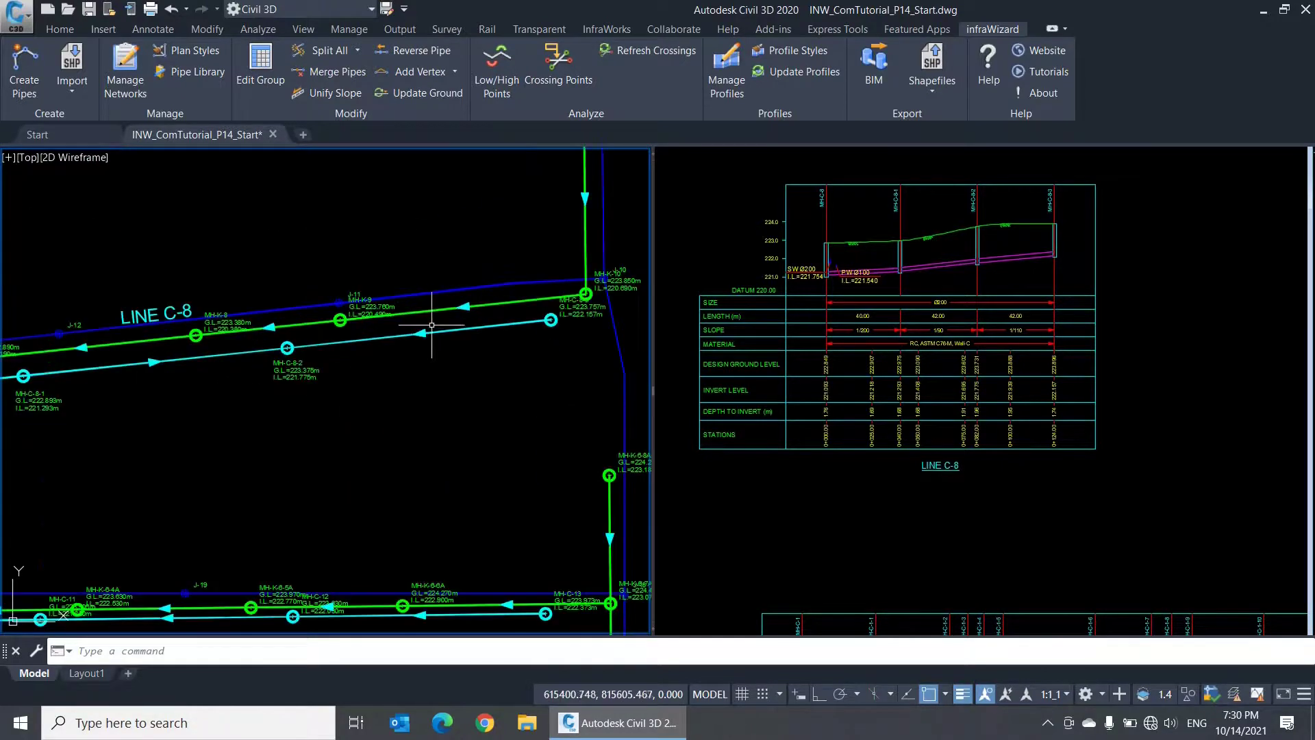
pyautogui.click(411, 72)
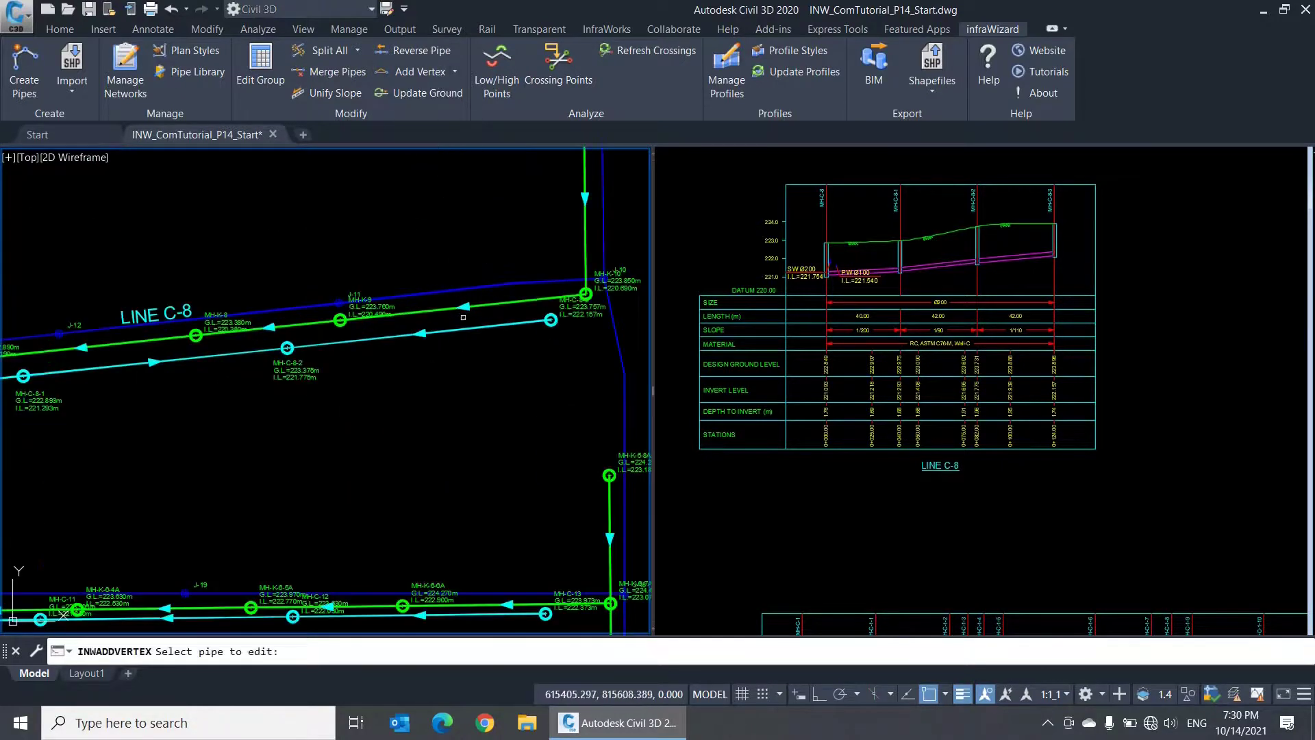
pyautogui.scroll(2, 465, 331)
pyautogui.click(465, 330)
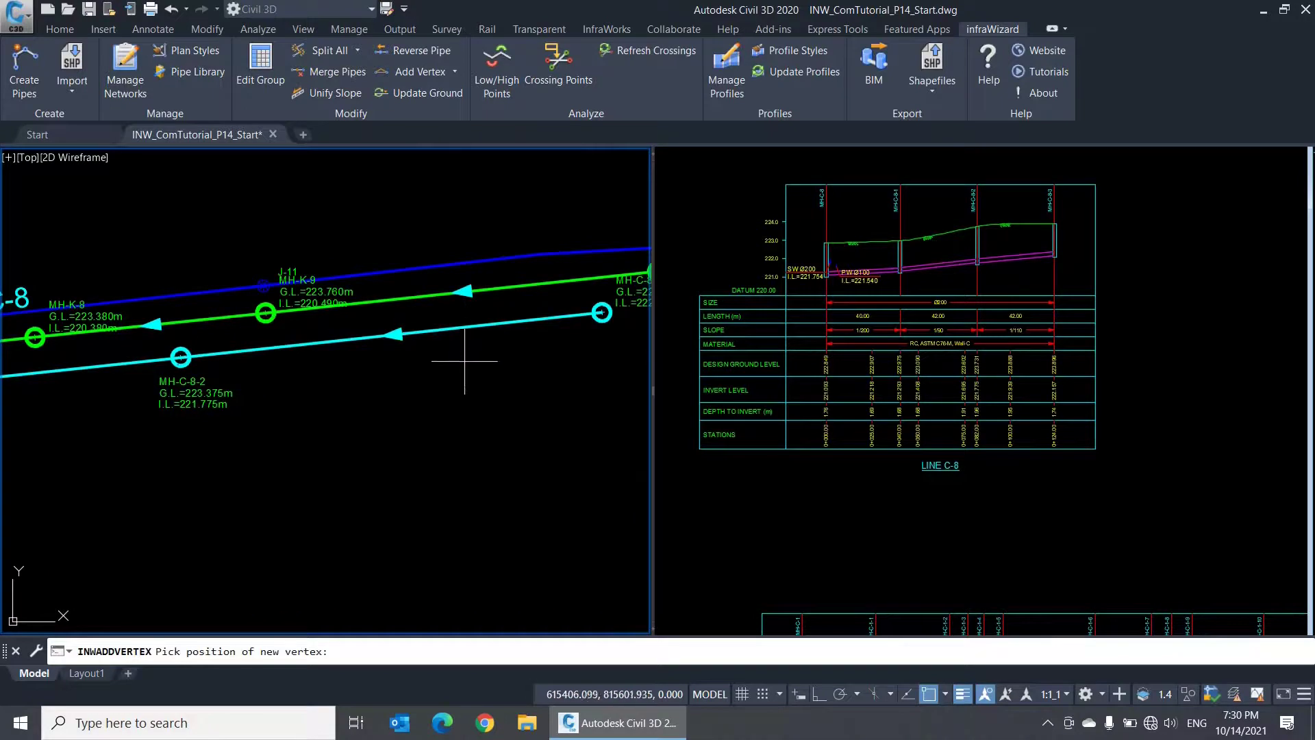
pyautogui.click(465, 365)
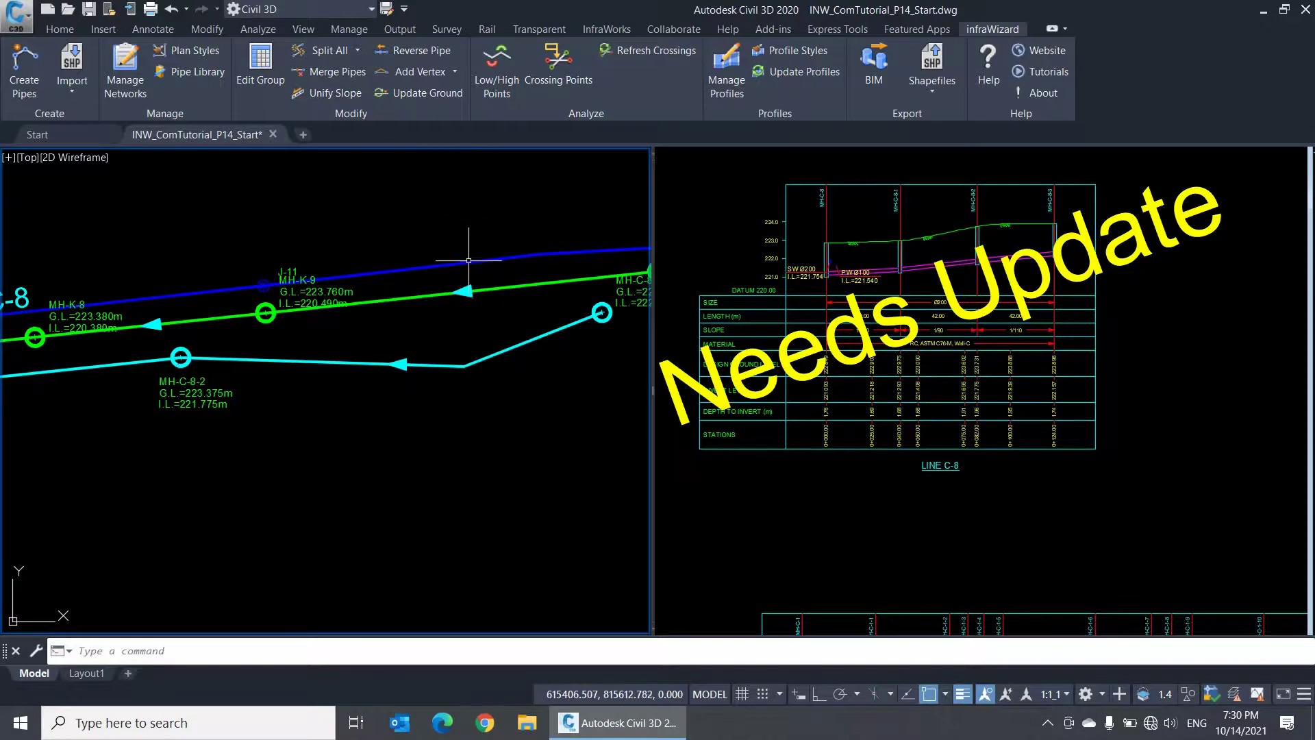
# Add a second vertex to the same pipe, closer to MH-C-8-2 and slightly below the line.
pyautogui.press('Return')
pyautogui.click(330, 361)
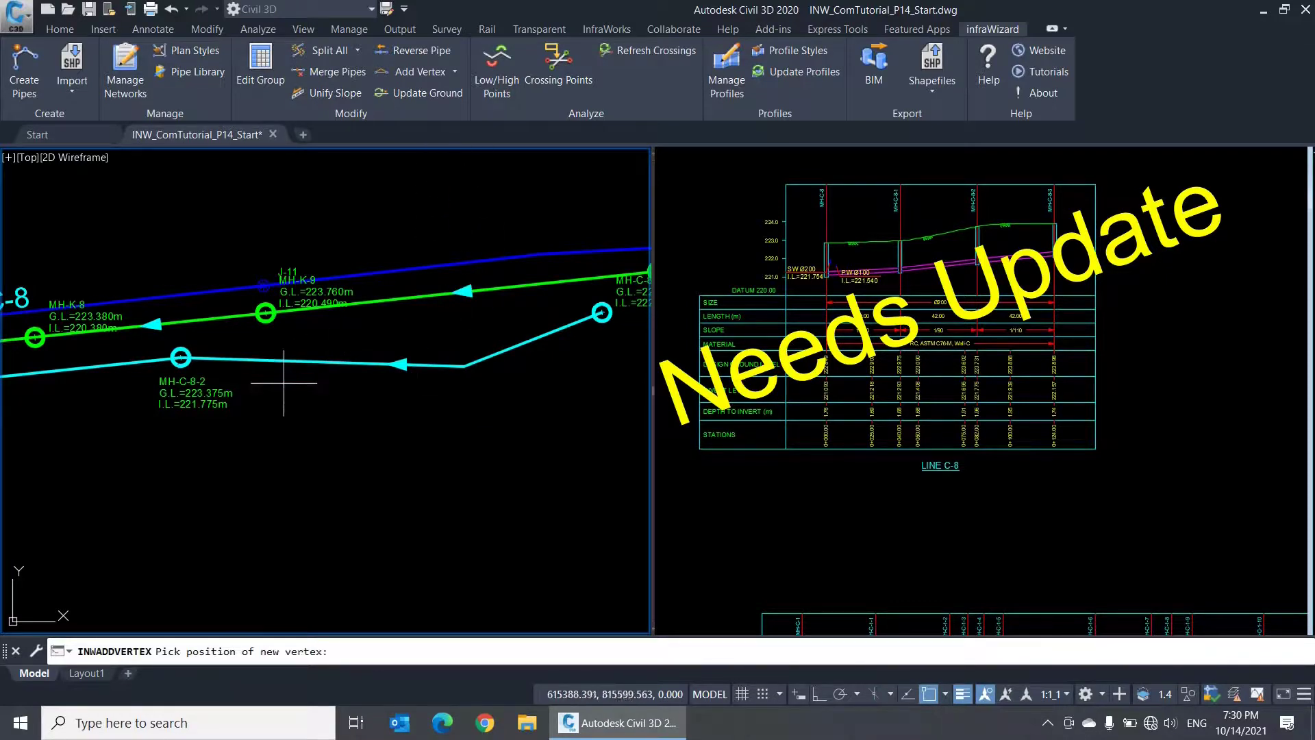
pyautogui.click(287, 375)
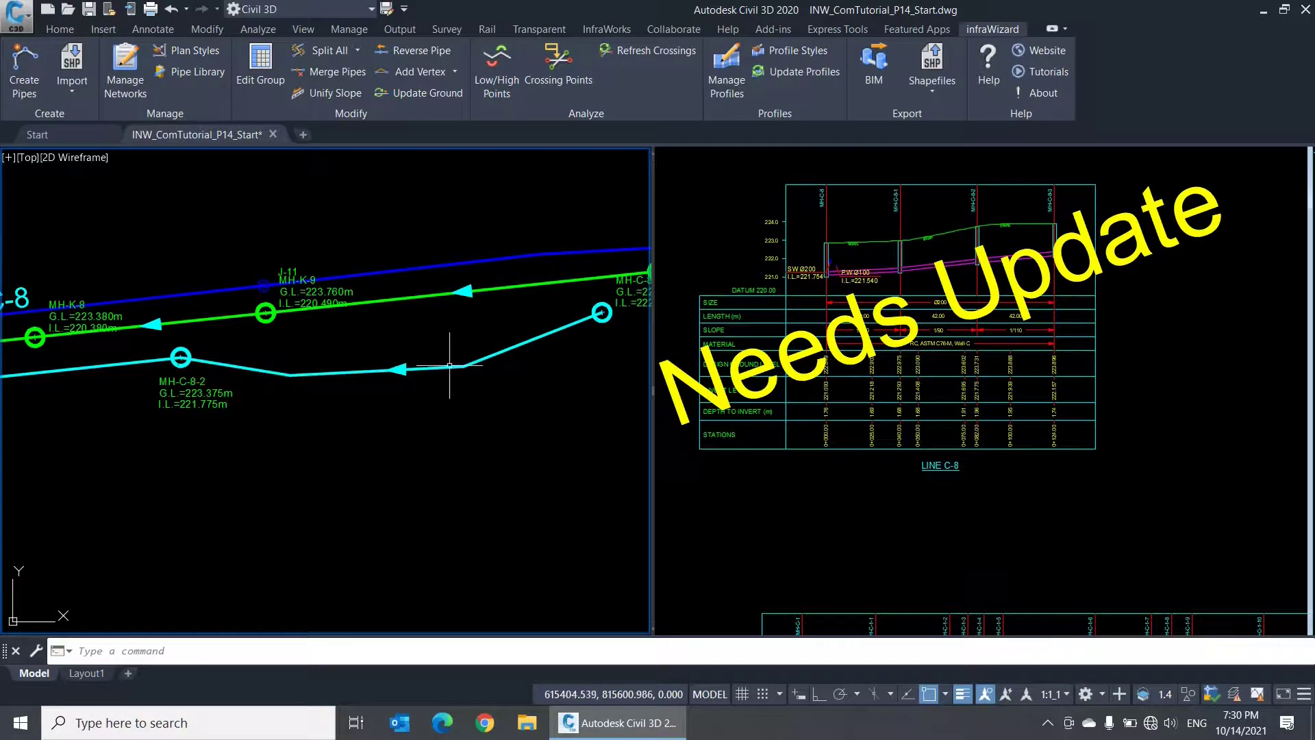
# Remove the two added vertices from the pipe flowing into MH-C-8-2, starting with the one farther from that manhole.
pyautogui.click(454, 74)
pyautogui.click(446, 136)
pyautogui.click(503, 354)
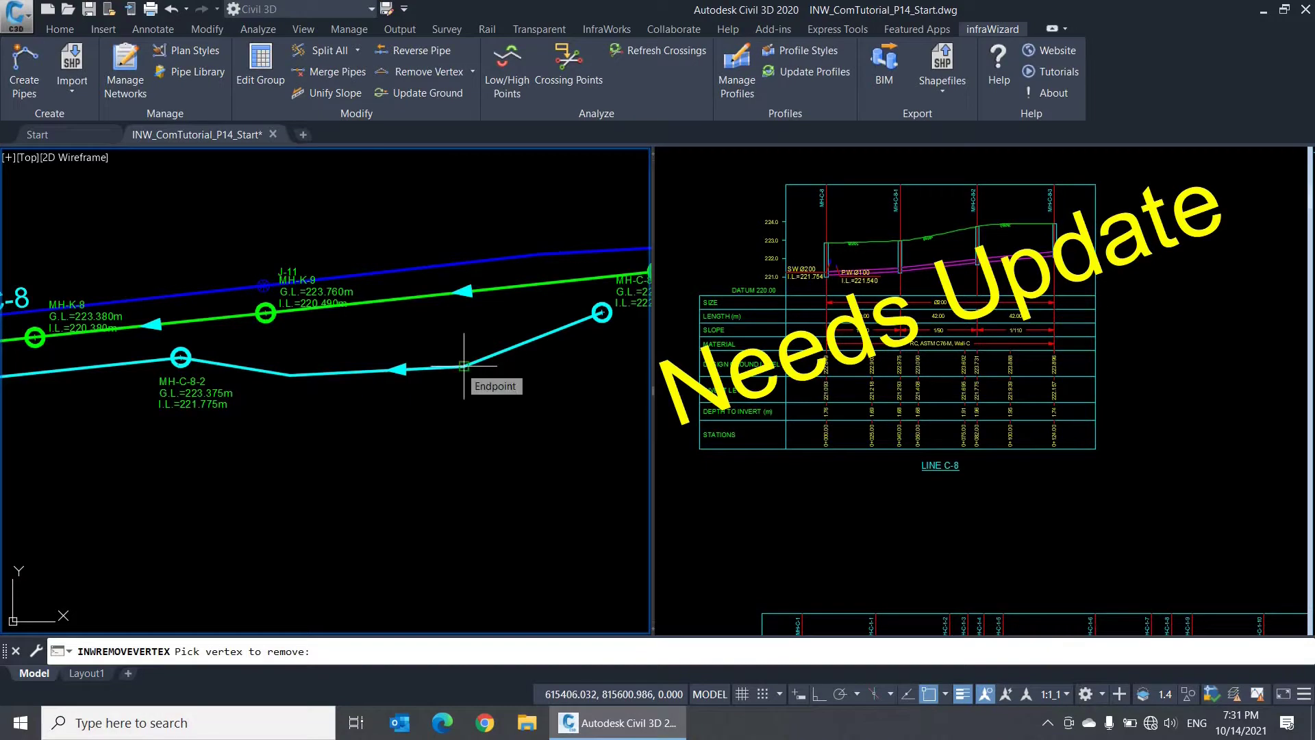
pyautogui.click(464, 367)
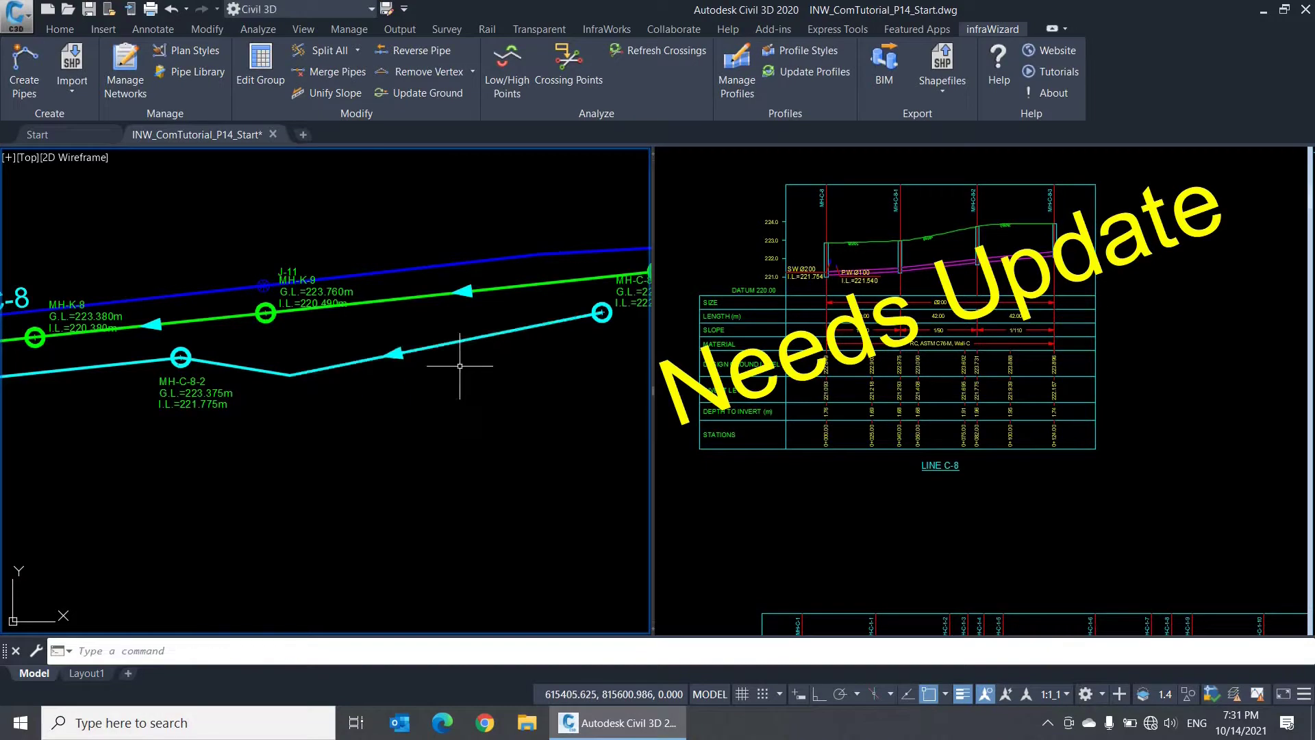
pyautogui.click(450, 74)
pyautogui.click(301, 373)
pyautogui.click(288, 381)
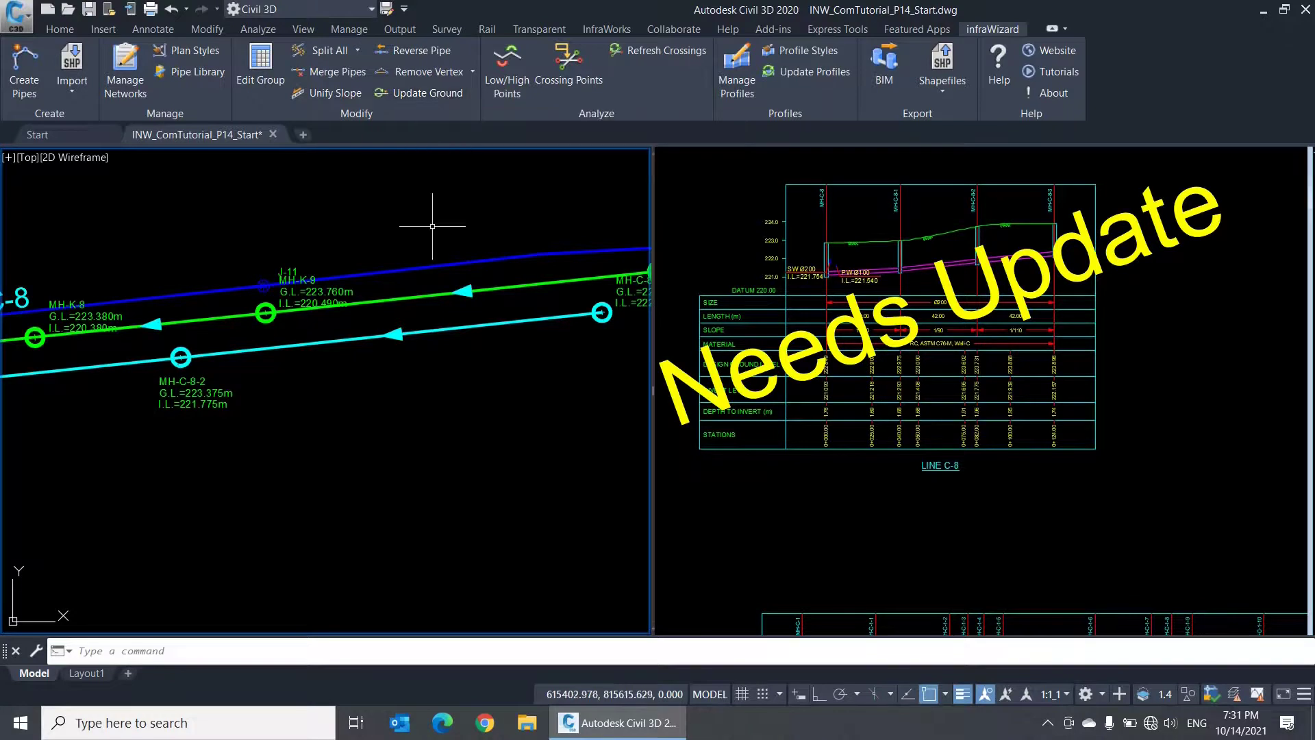
# Widen the plan viewport to show more of the network around LINE C-8 and open the Toolspace.
pyautogui.scroll(-2, 445, 246)
pyautogui.moveTo(721, 346); pyautogui.dragTo(1023, 346)
pyautogui.click(78, 27)
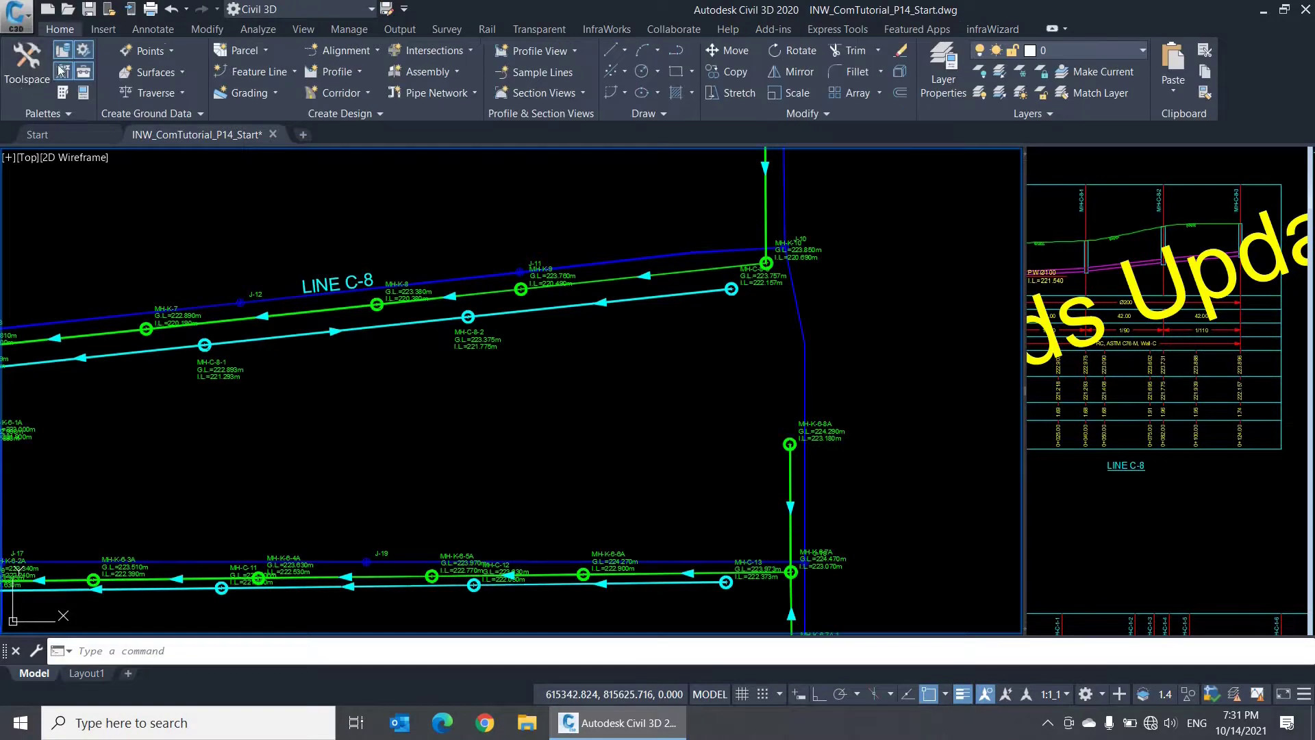
pyautogui.click(33, 67)
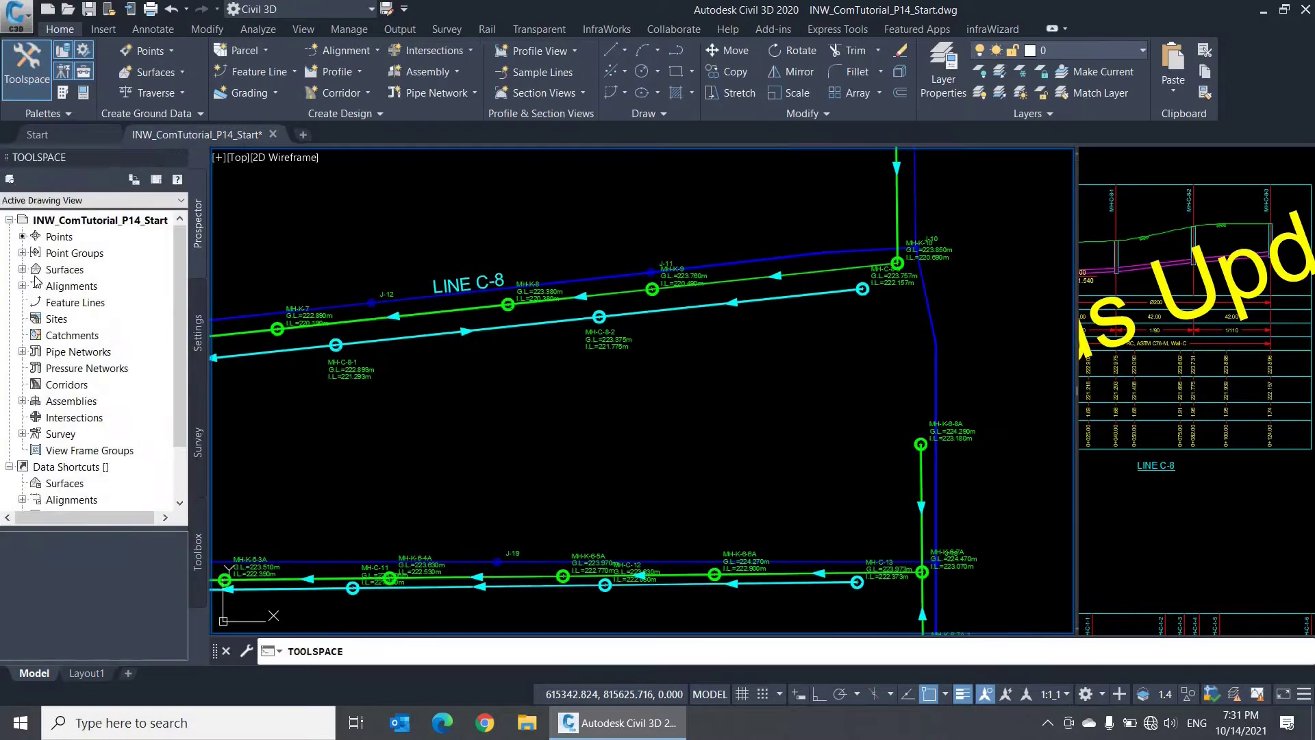
# Expand the Finished Ground surface in the Toolspace and review the primary and secondary surfaces assigned to the networks.
pyautogui.click(23, 269)
pyautogui.click(36, 302)
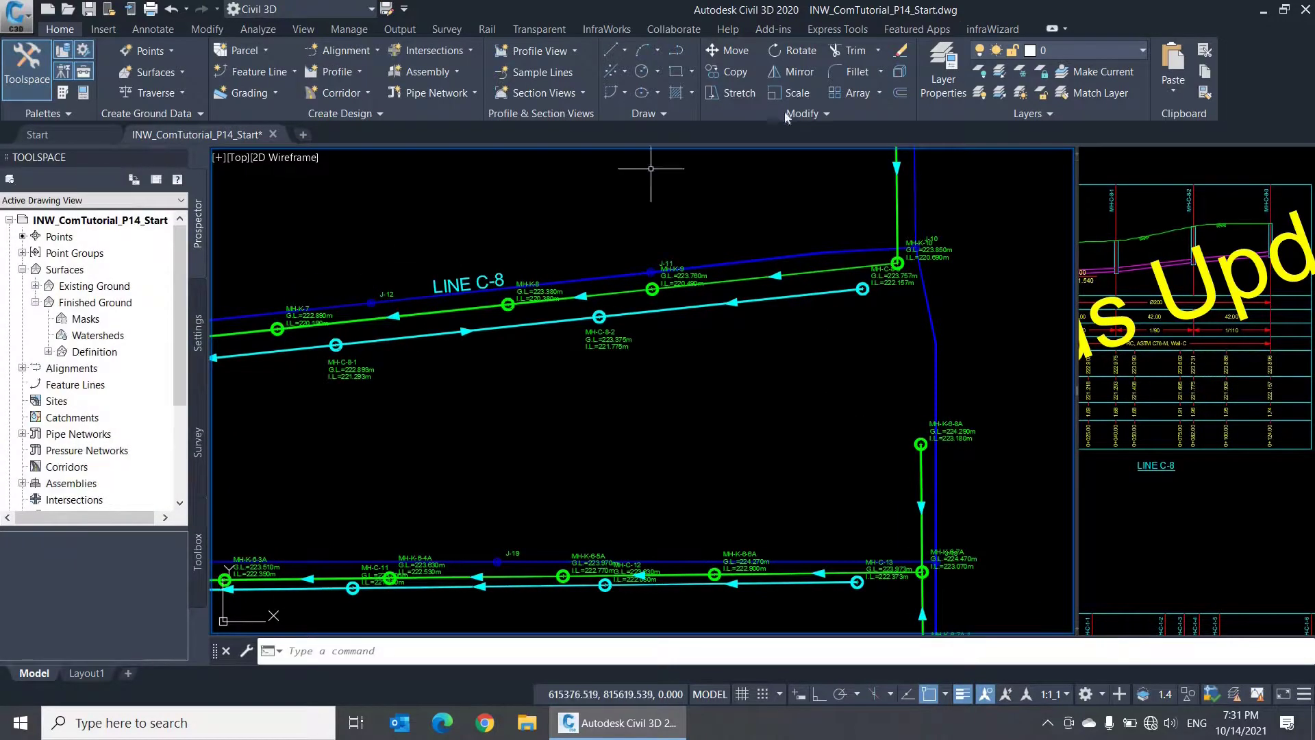
pyautogui.click(994, 29)
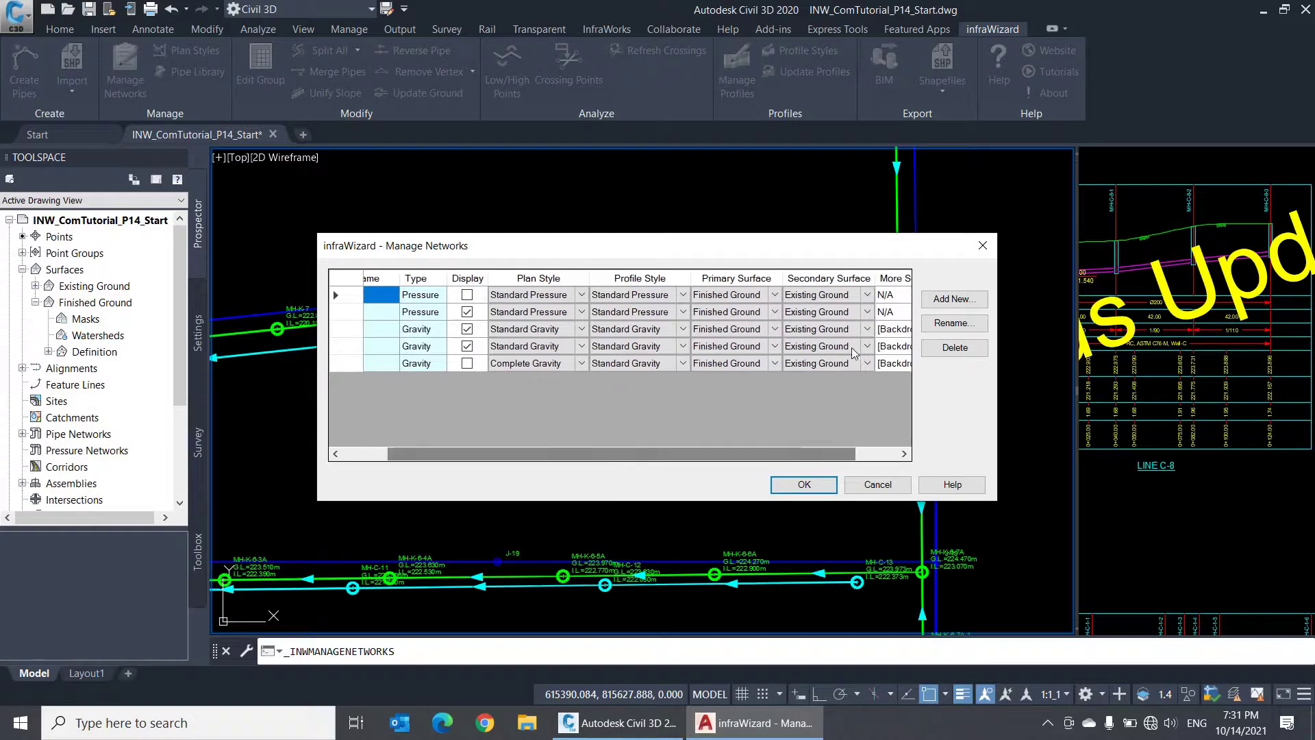
pyautogui.click(832, 487)
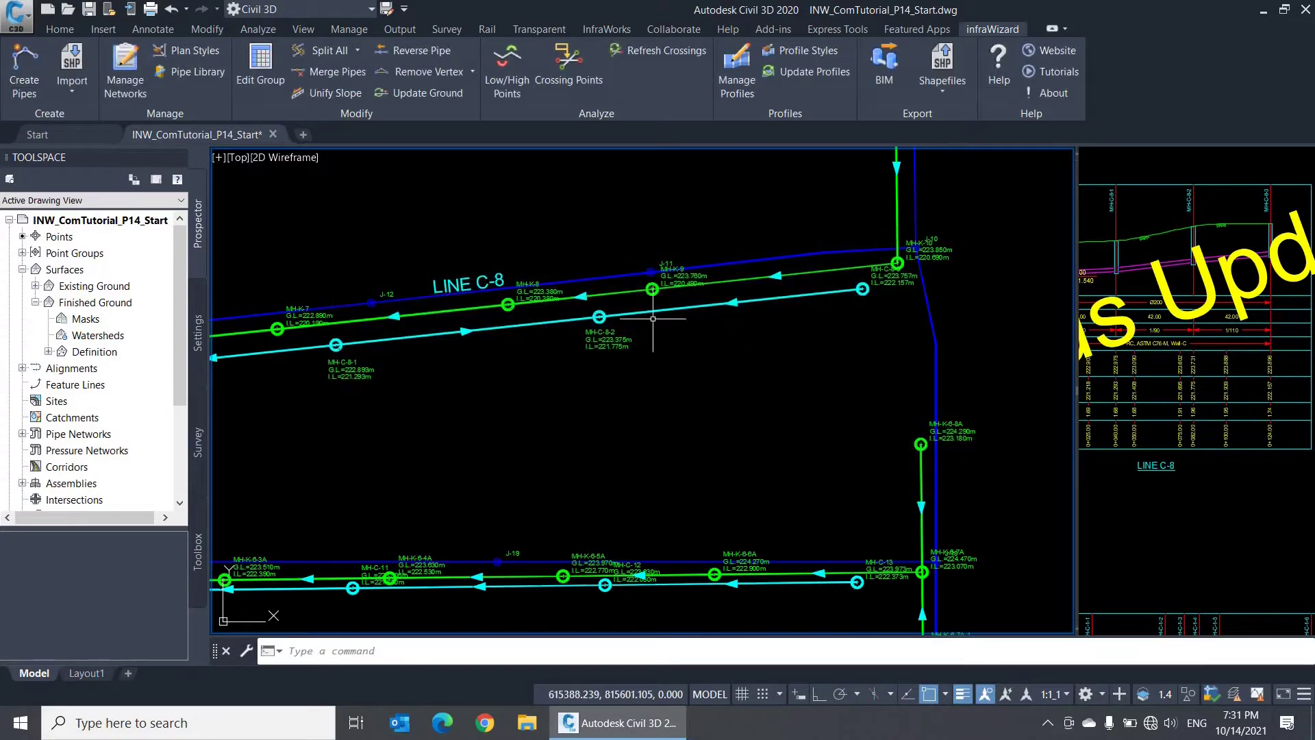
# Set the ground level of manhole MH-C-8-2 to be taken from the primary surface.
pyautogui.scroll(8, 621, 359)
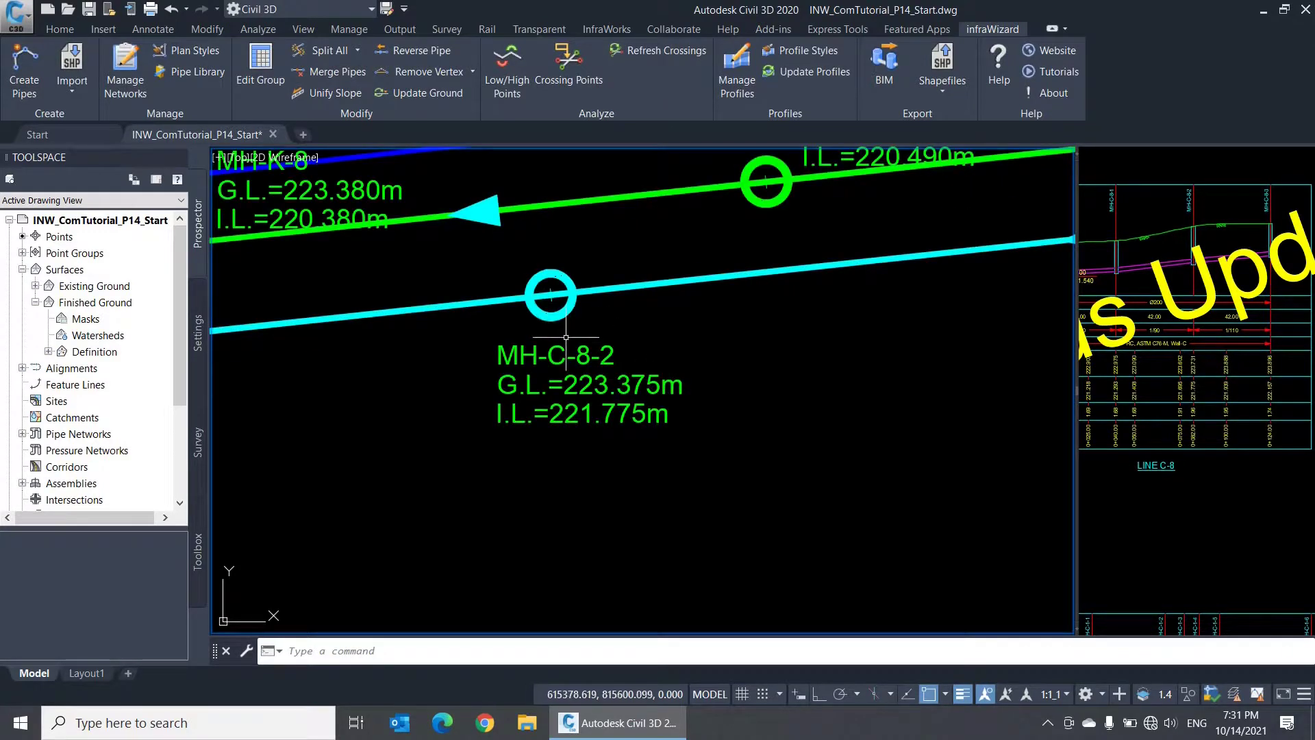
pyautogui.click(564, 310)
pyautogui.rightClick(563, 311)
pyautogui.click(593, 363)
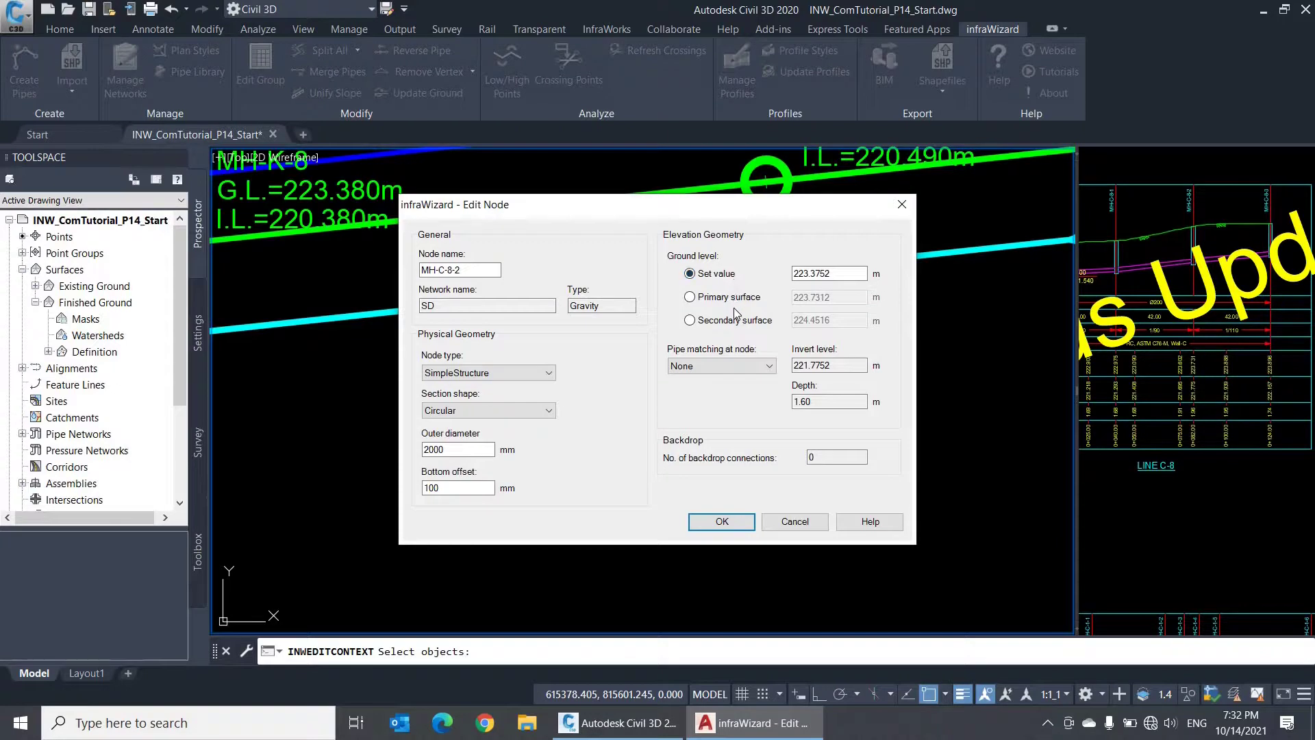
pyautogui.click(827, 272)
pyautogui.click(731, 298)
pyautogui.click(733, 323)
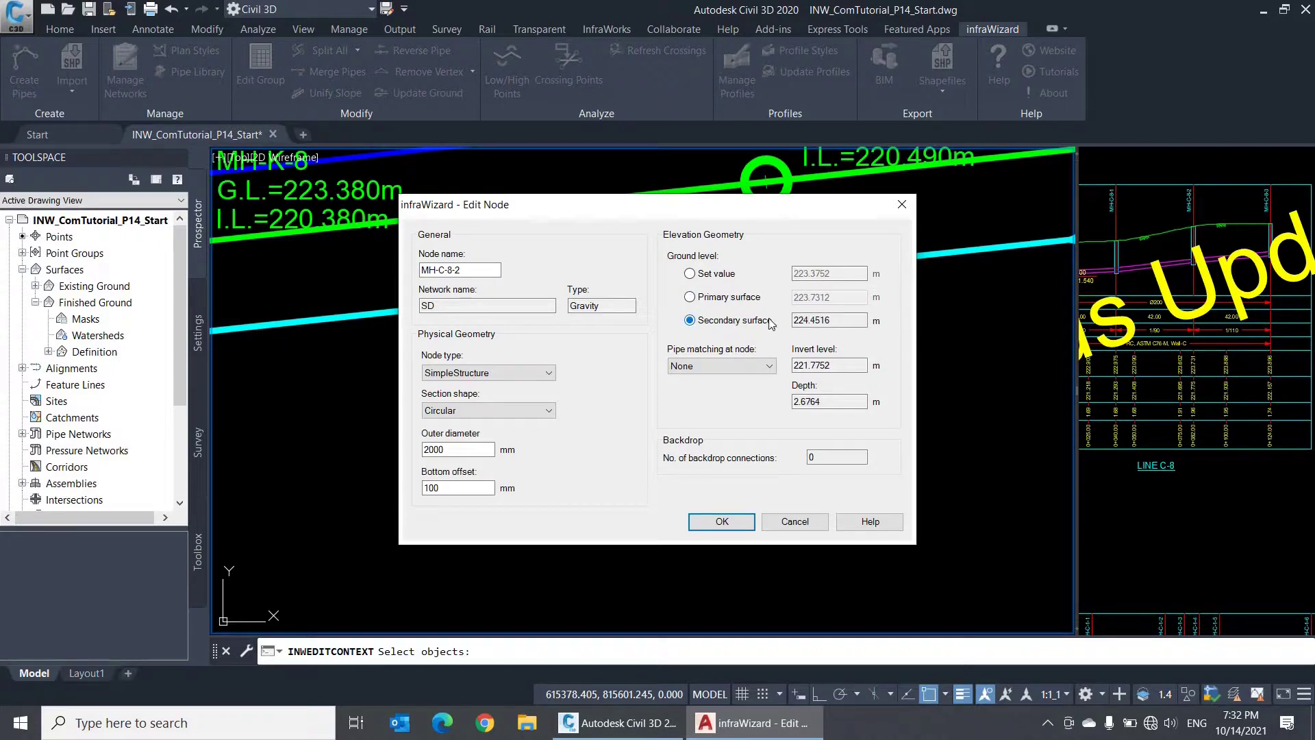
pyautogui.click(815, 320)
pyautogui.click(756, 300)
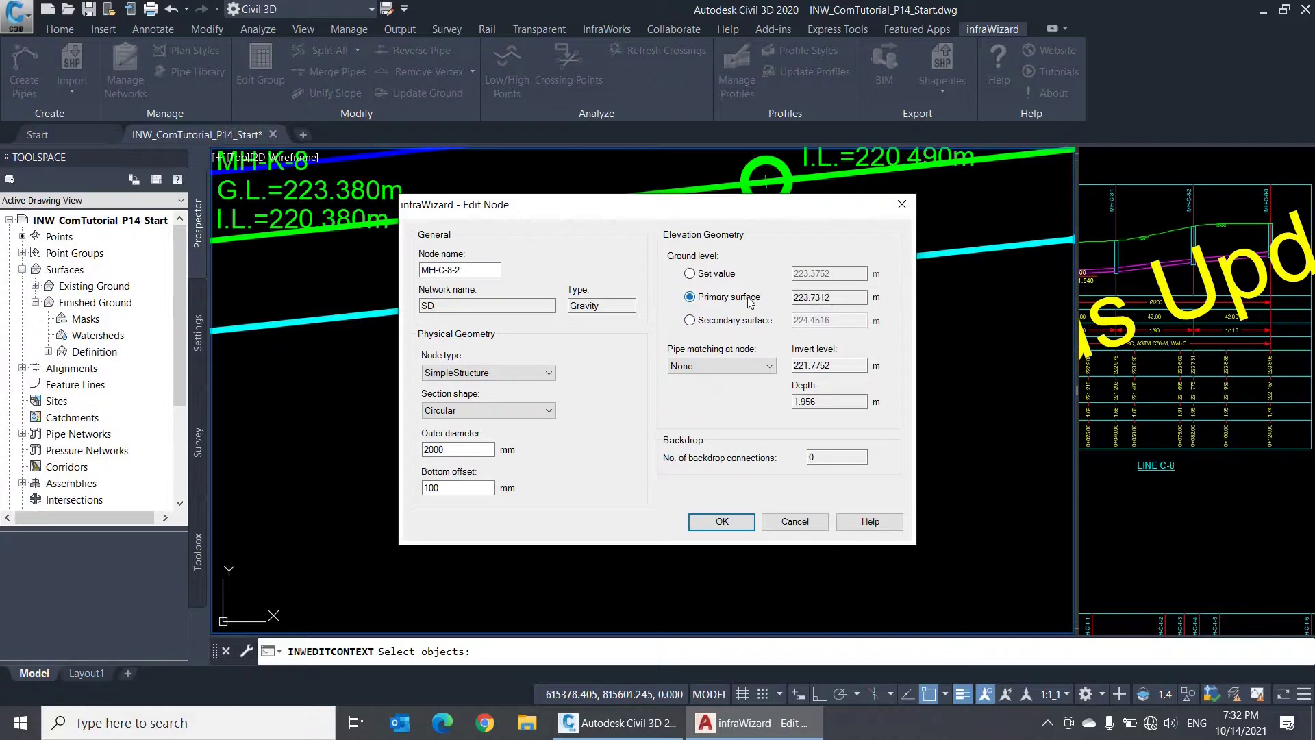
pyautogui.click(734, 520)
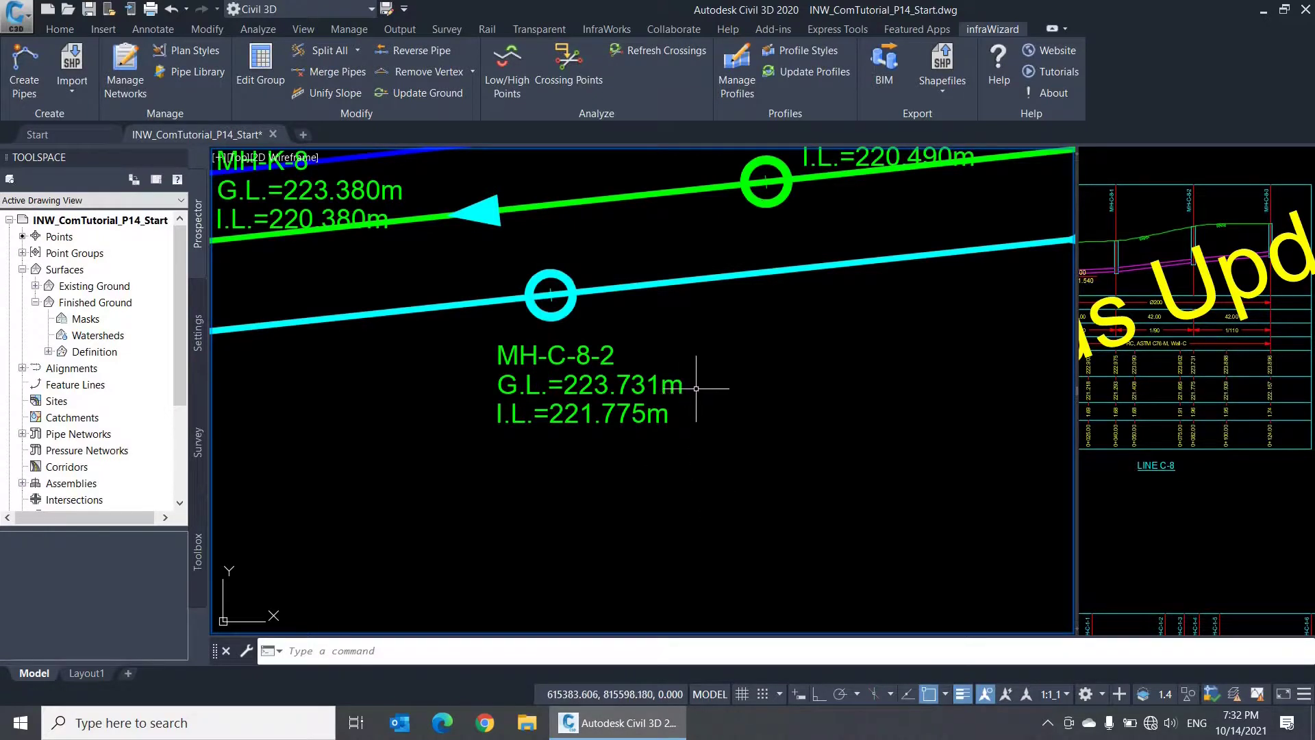
# Move manhole MH-C-8-2 in plan to a point below its pipe line and slightly towards the upstream end.
pyautogui.moveTo(674, 385); pyautogui.dragTo(702, 359, button='middle')
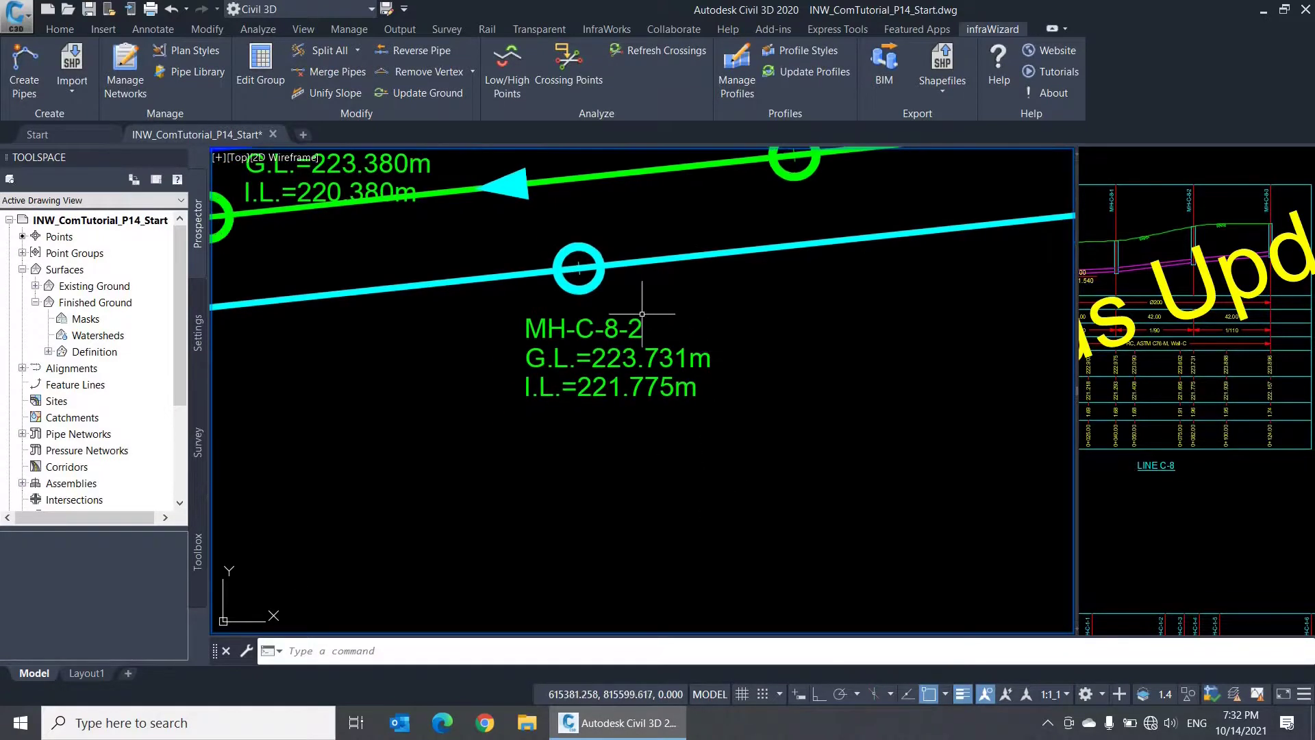
pyautogui.click(579, 267)
pyautogui.click(579, 267)
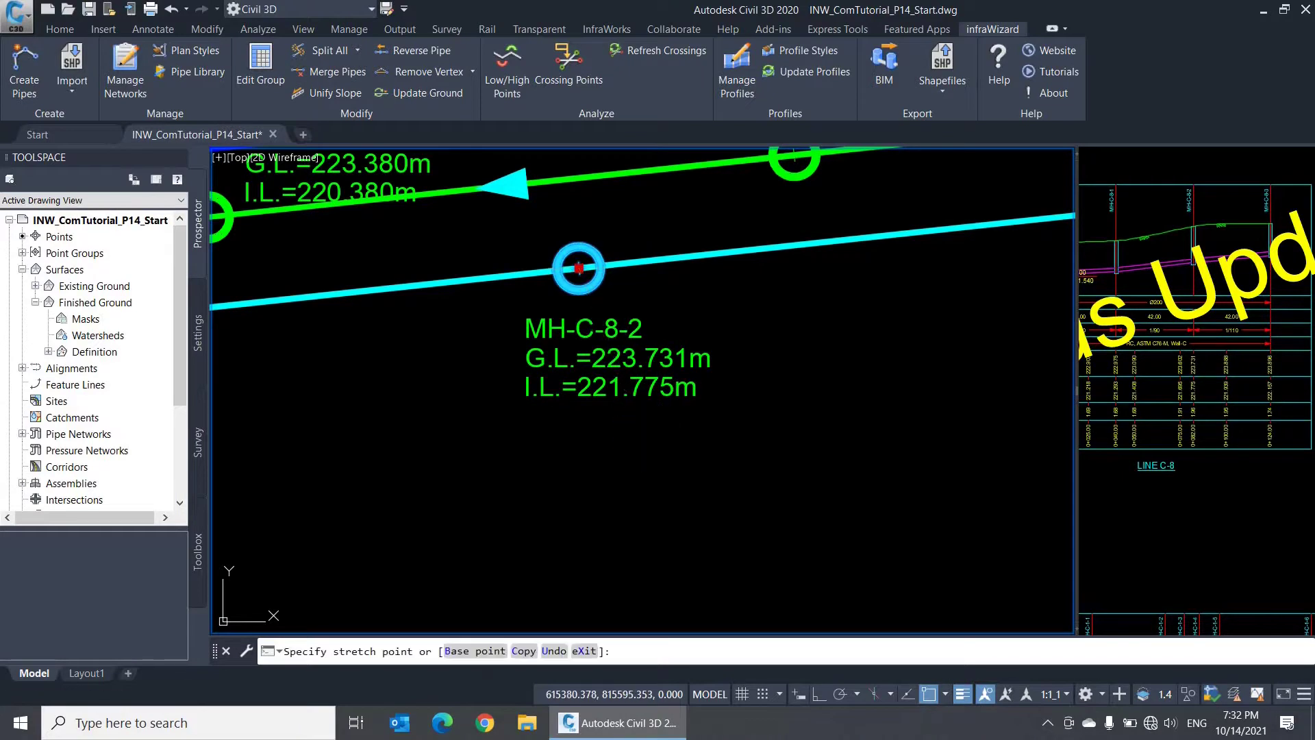
pyautogui.click(640, 434)
pyautogui.press('Escape')
# Move the MH-C-8-2 label up and to the left so it sits just above the relocated manhole.
pyautogui.click(813, 415)
pyautogui.write('m')
pyautogui.press('Return')
pyautogui.click(906, 537)
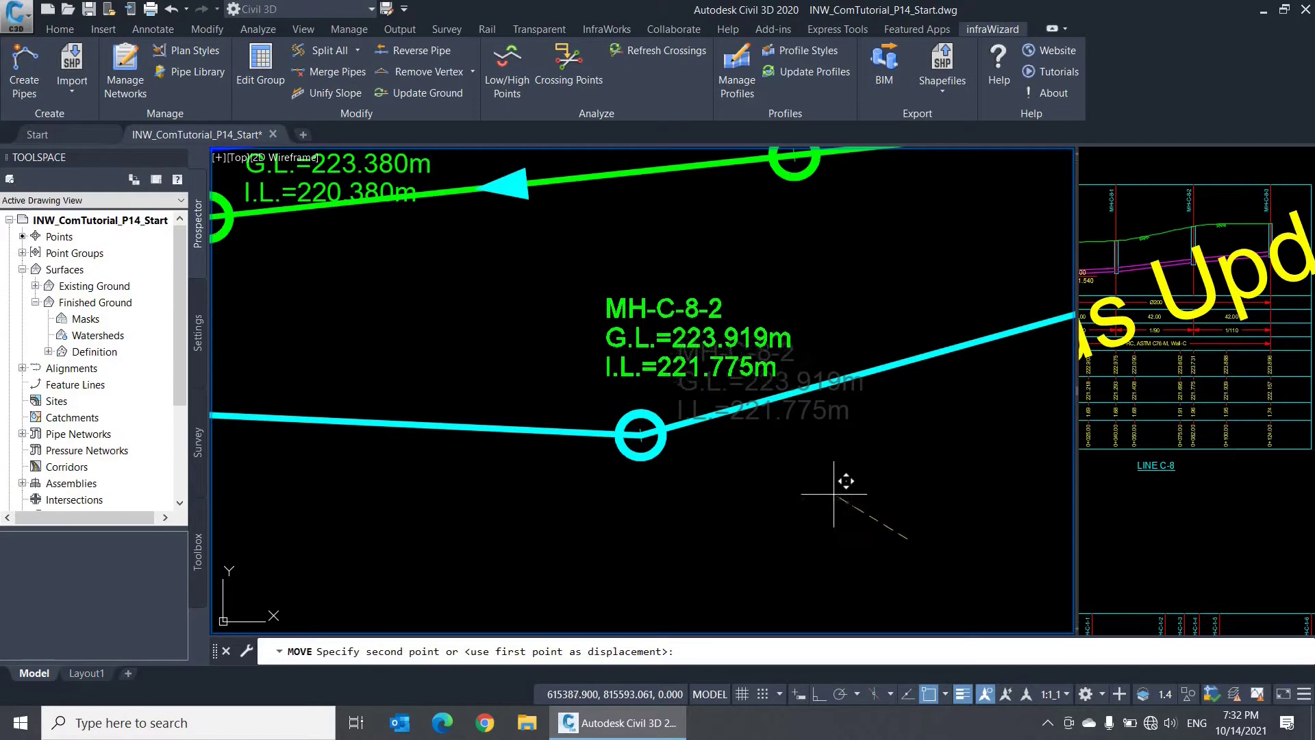
pyautogui.click(832, 493)
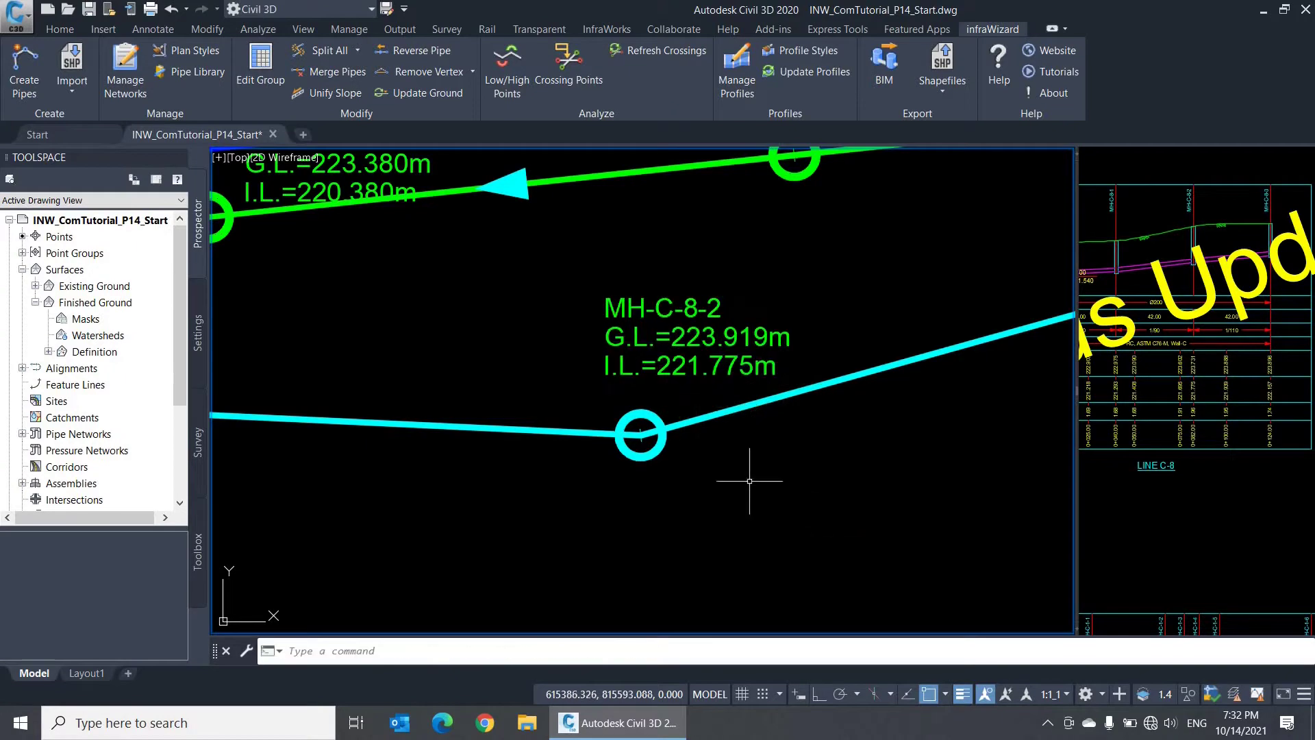
# Raise the Finished Ground surface by 1 m with a Raise/Lower Surface edit.
pyautogui.click(49, 352)
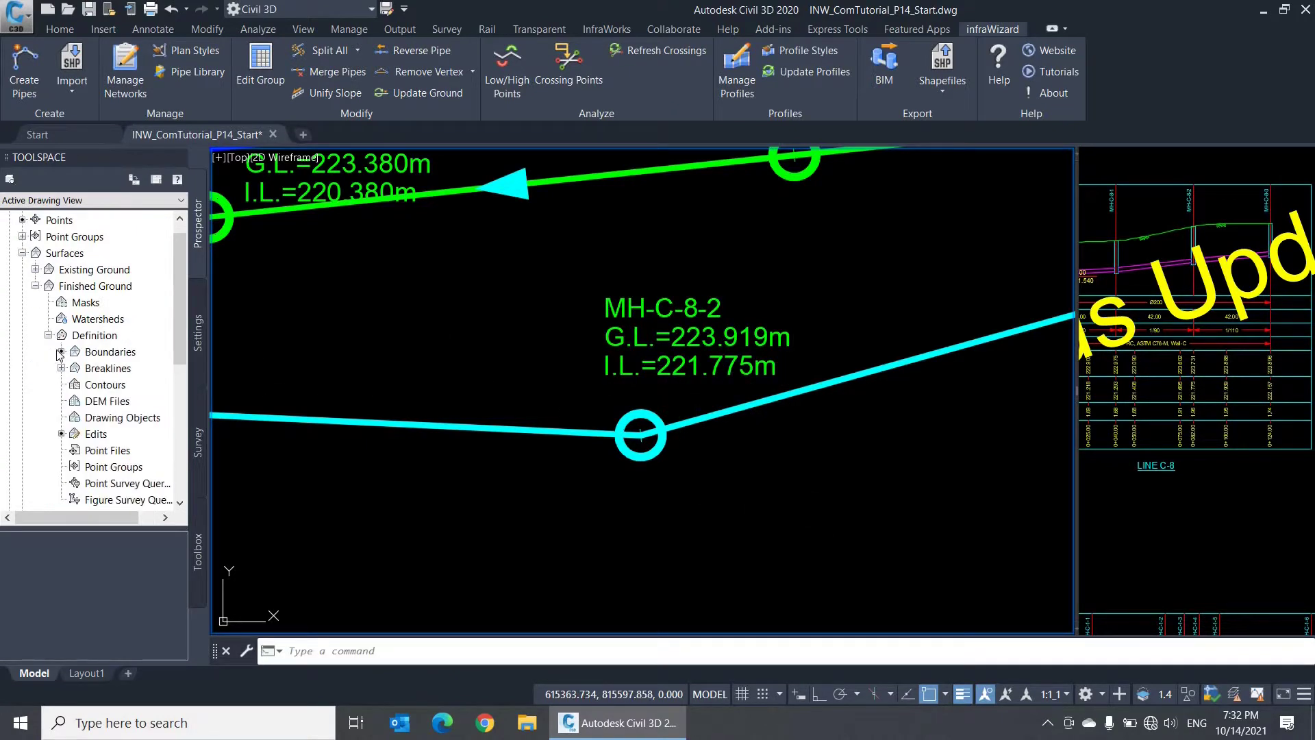
pyautogui.click(106, 436)
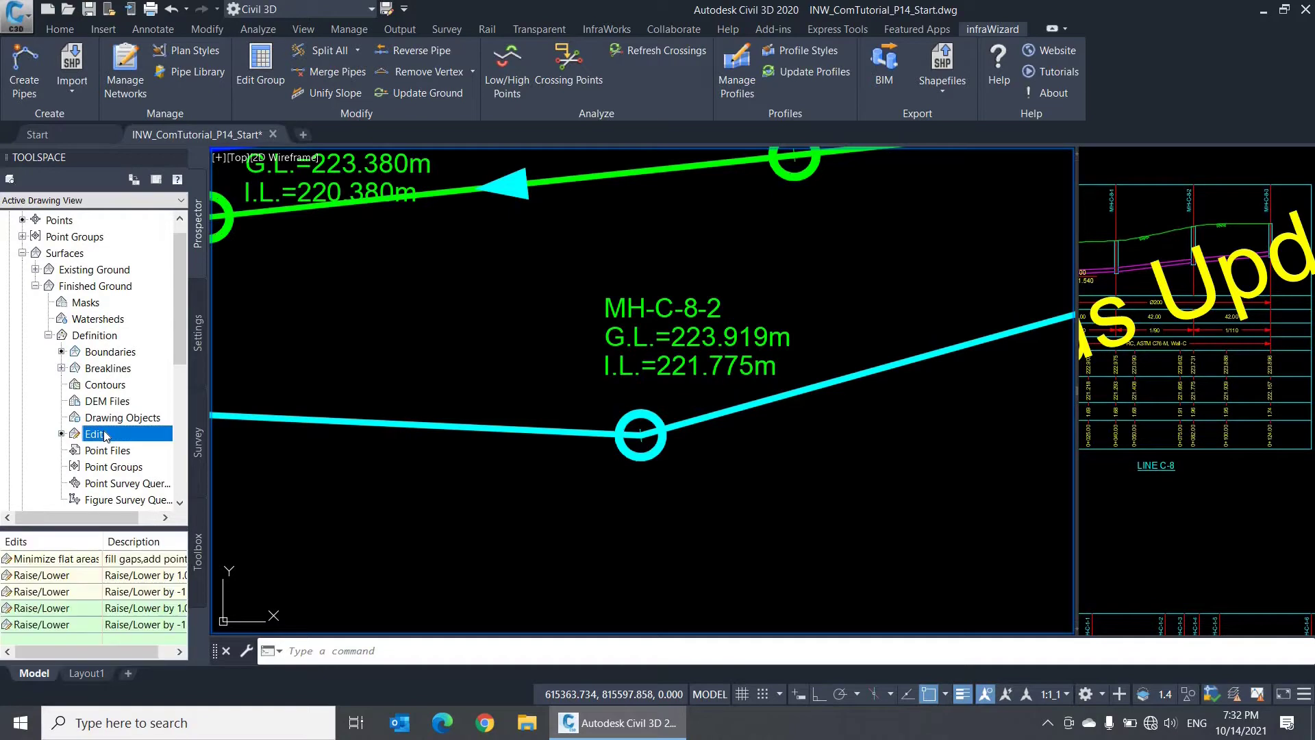
pyautogui.rightClick(113, 439)
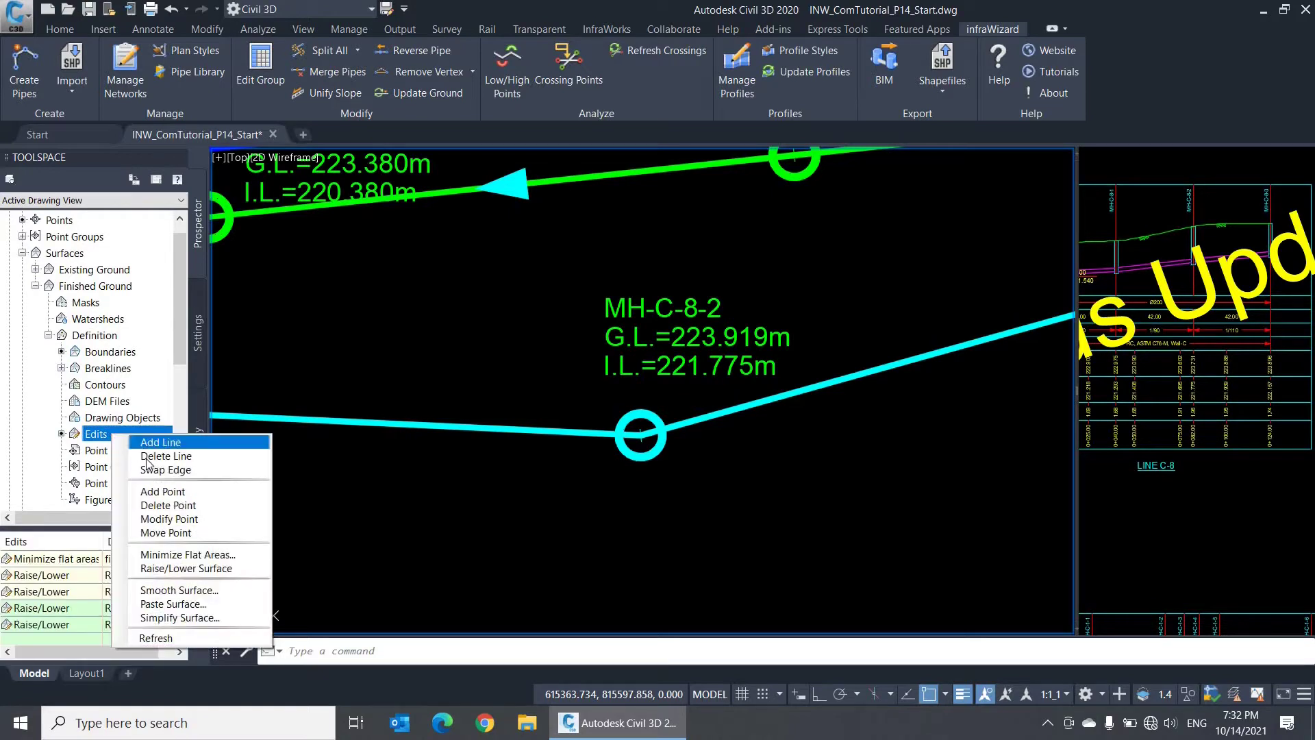
pyautogui.click(193, 569)
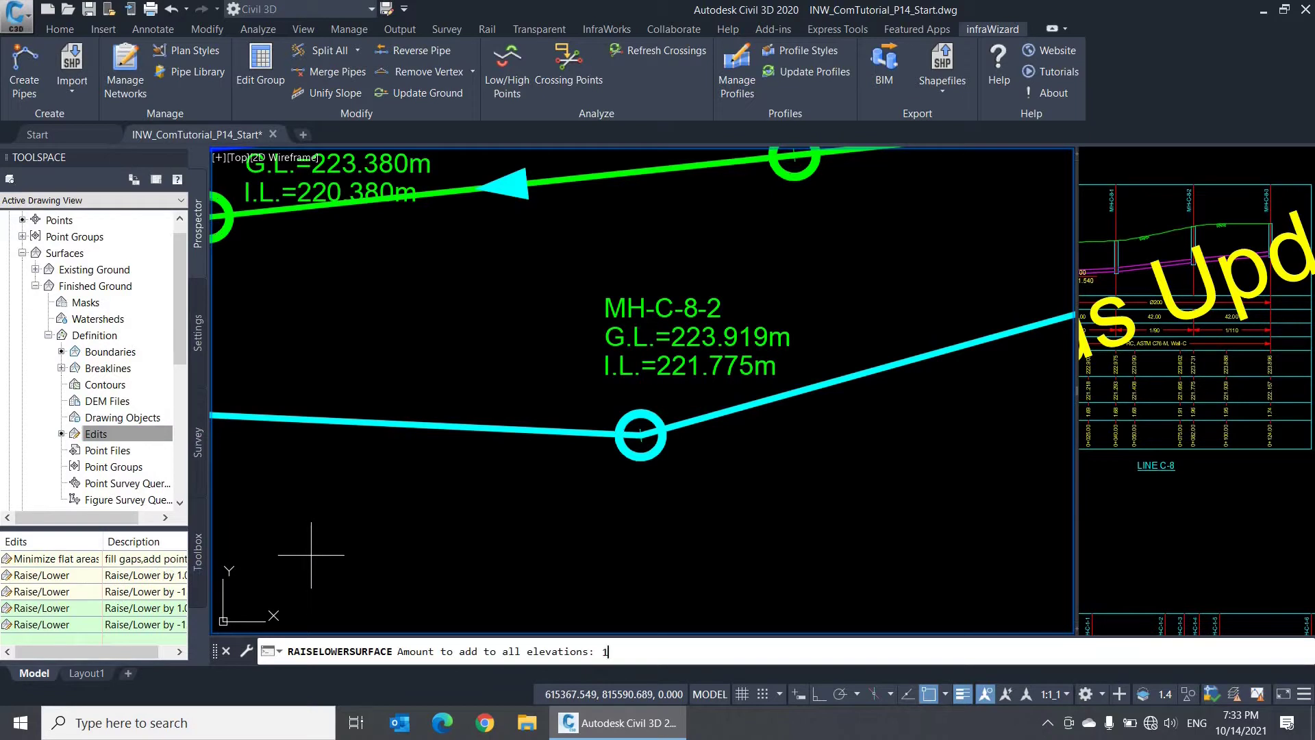
pyautogui.write('1')
pyautogui.press('Return')
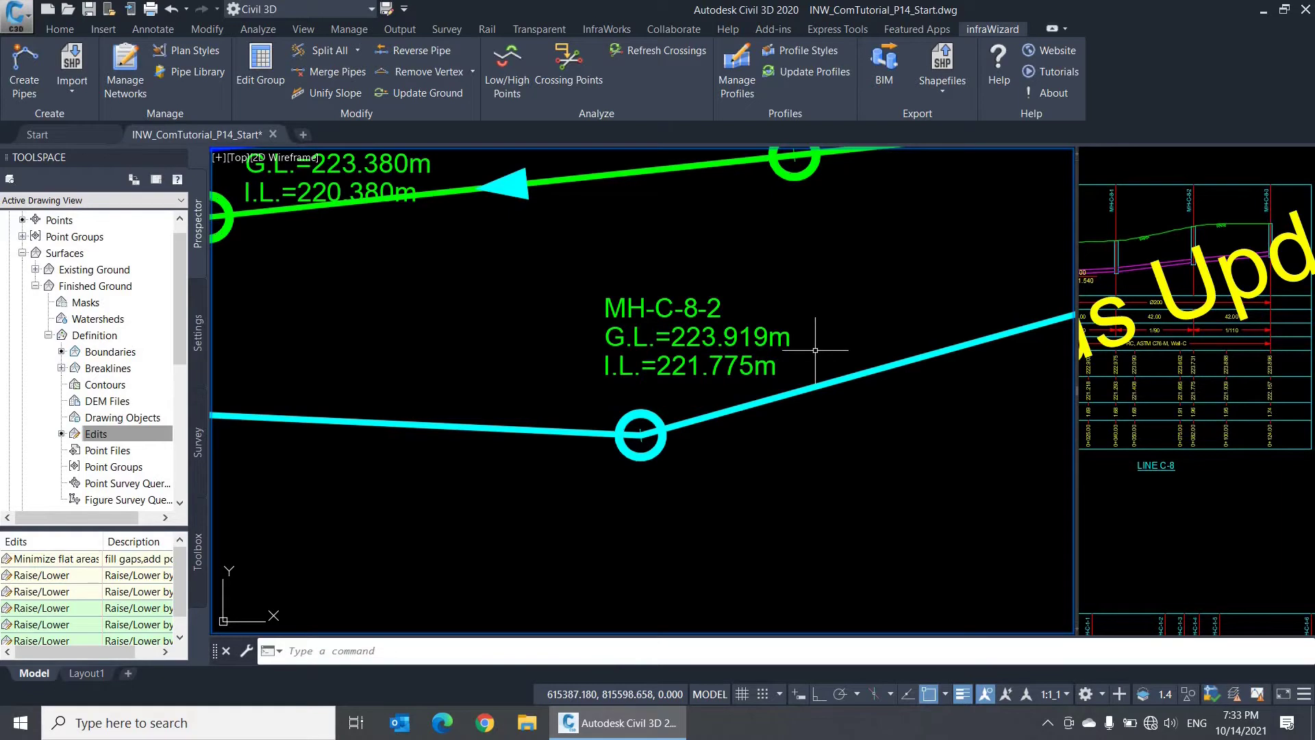
# Update the network's ground levels to the raised surface and check the surface elevations near MH-C-8-2.
pyautogui.click(444, 97)
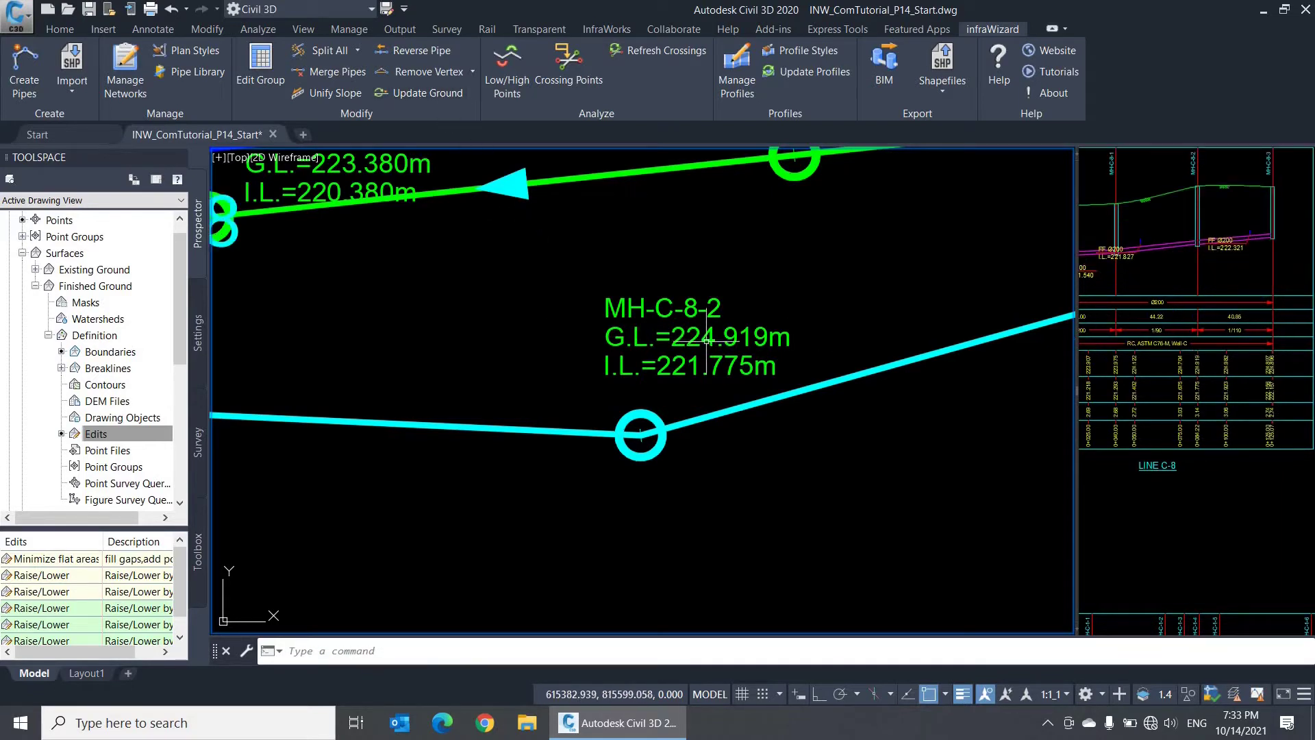
pyautogui.moveTo(801, 346)
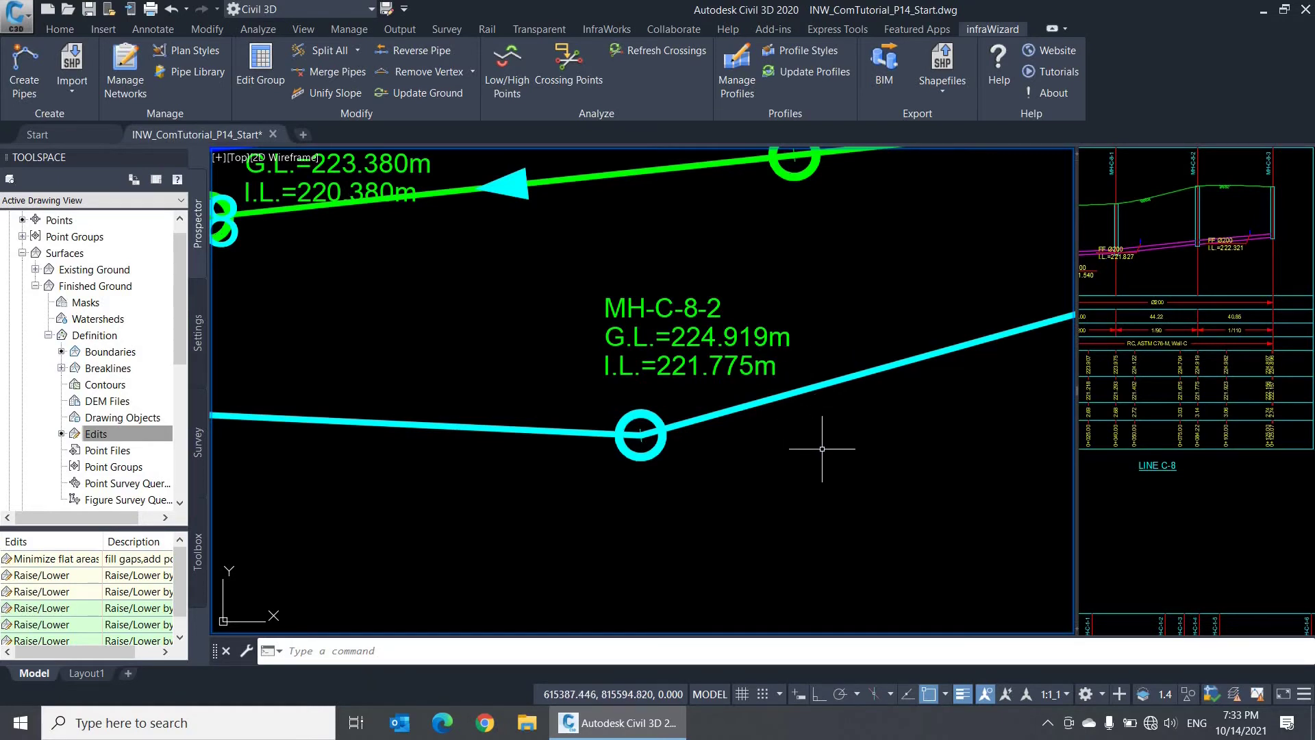
pyautogui.moveTo(823, 449)
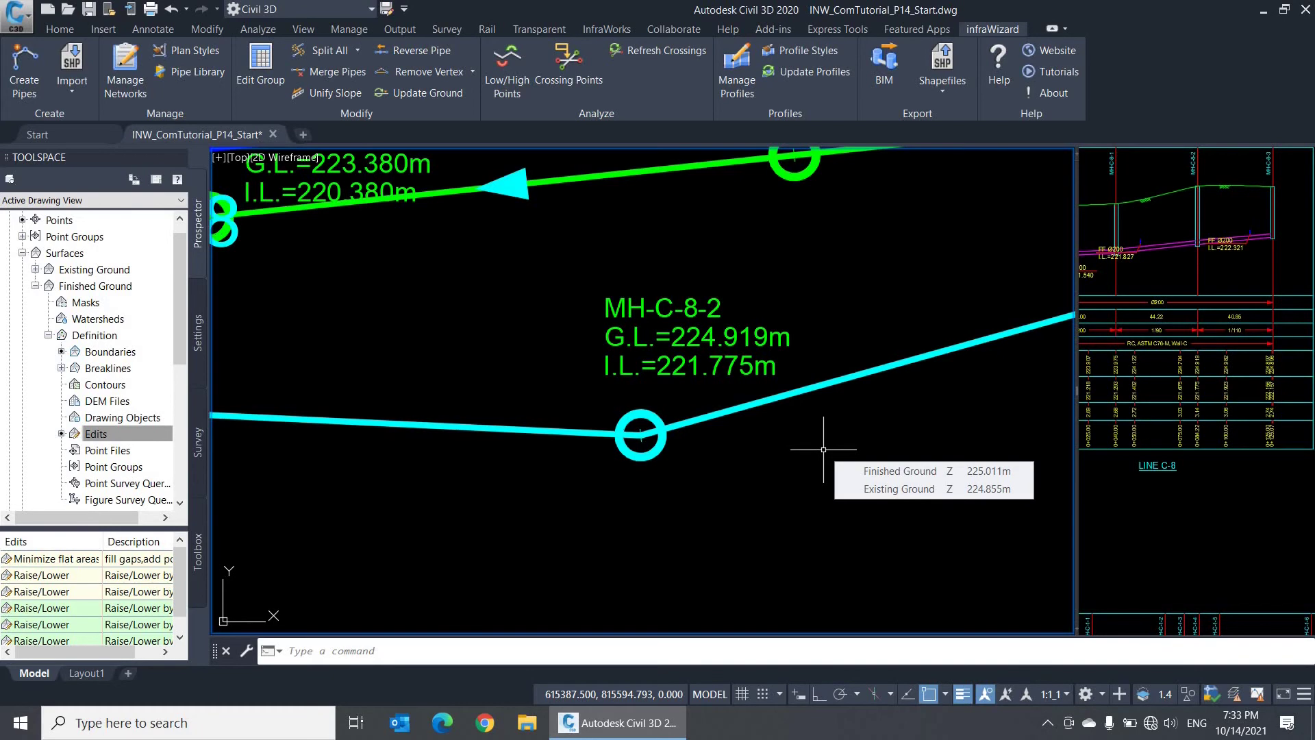